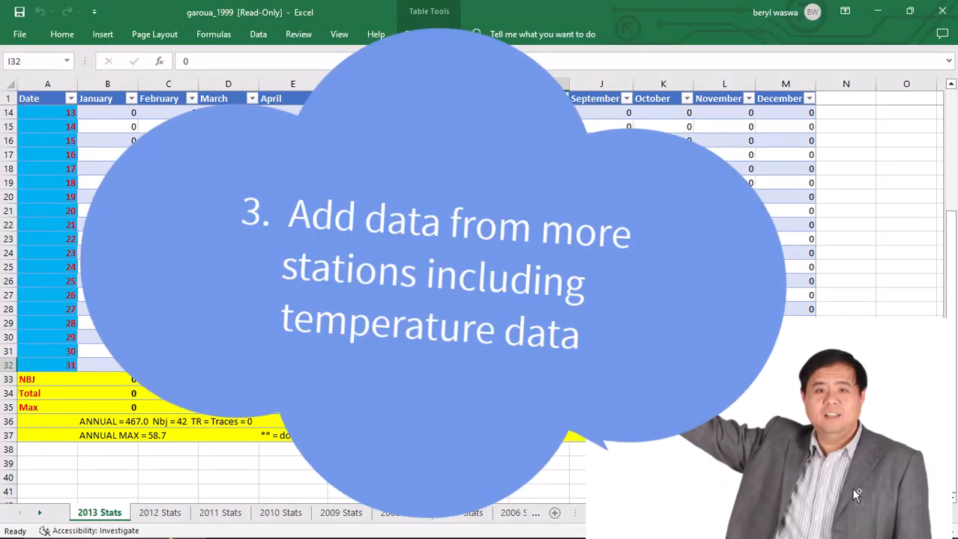
pyautogui.scroll(1, 853, 490)
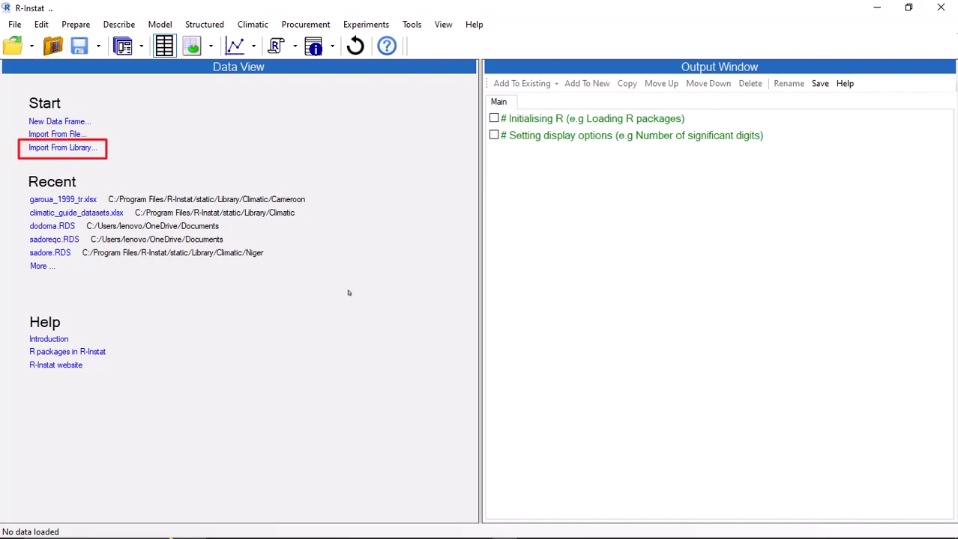
# Choose the garoua_1999_tr workbook from the Climatic > Cameroon folder of the Instat collection library for import
pyautogui.click(45, 147)
pyautogui.click(533, 174)
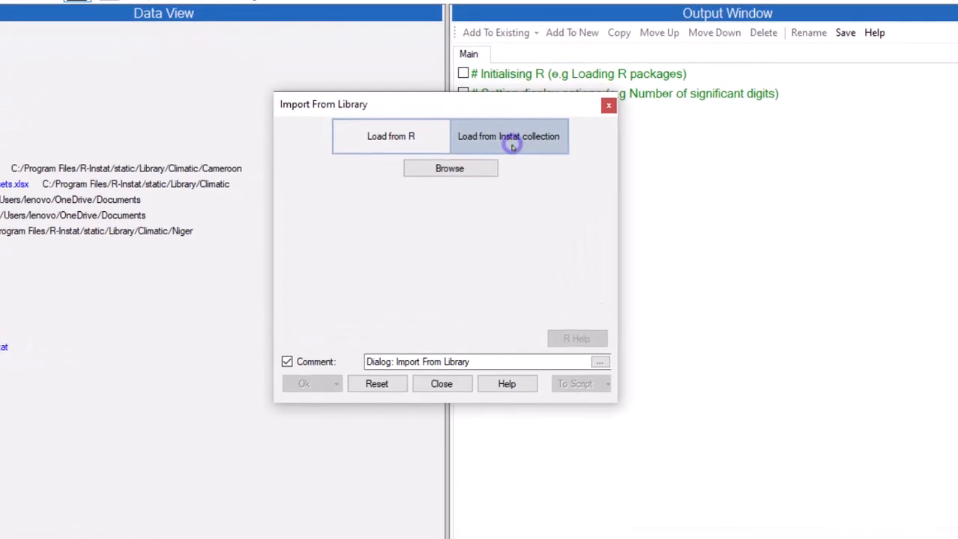
pyautogui.click(445, 168)
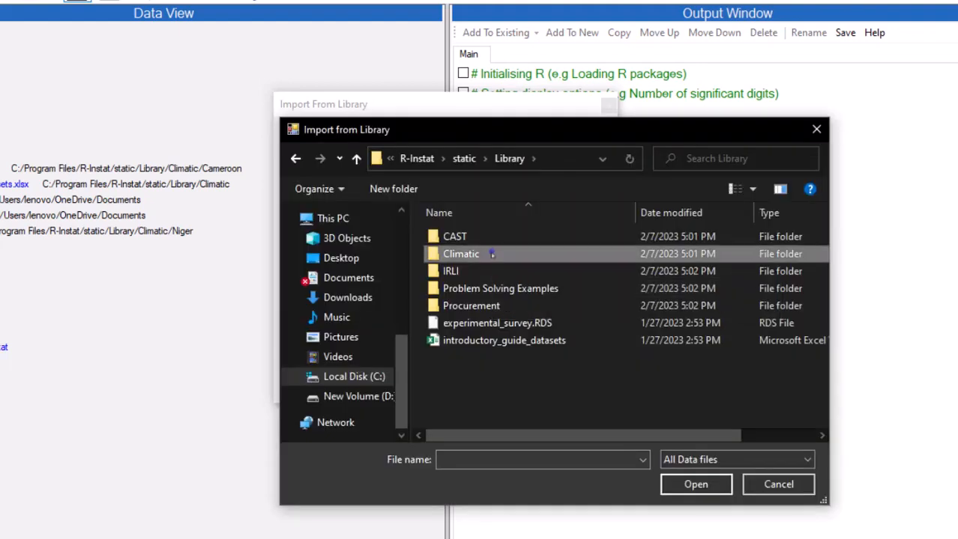
pyautogui.doubleClick(485, 252)
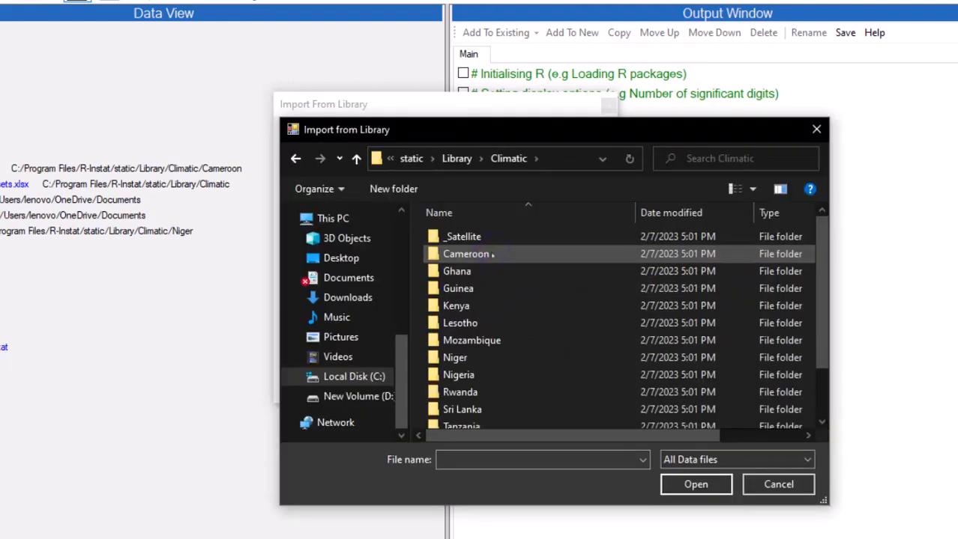
pyautogui.doubleClick(492, 255)
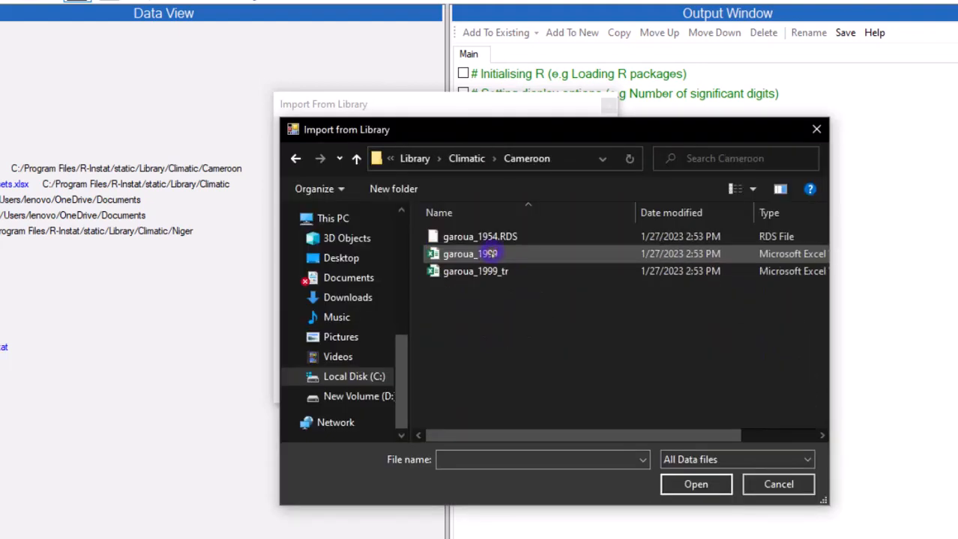
pyautogui.click(492, 271)
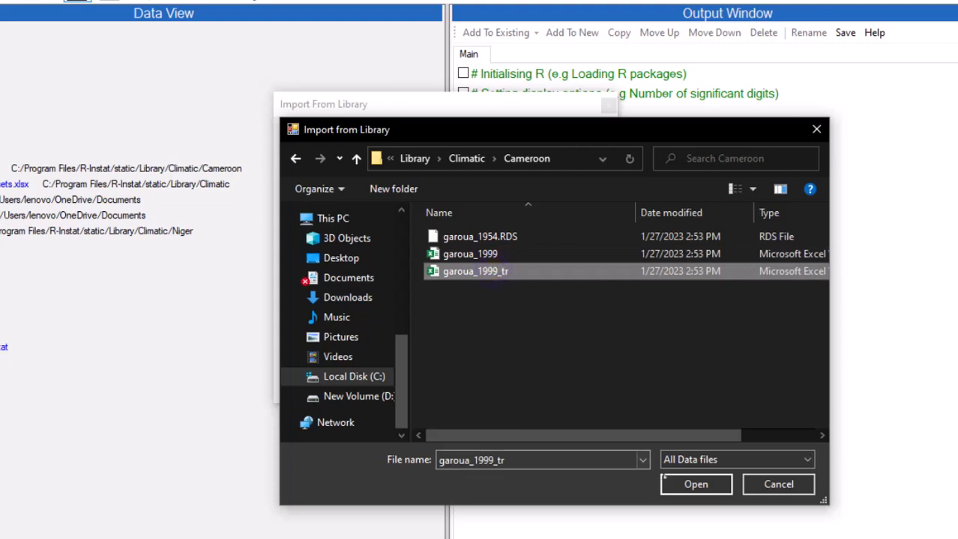
pyautogui.click(690, 486)
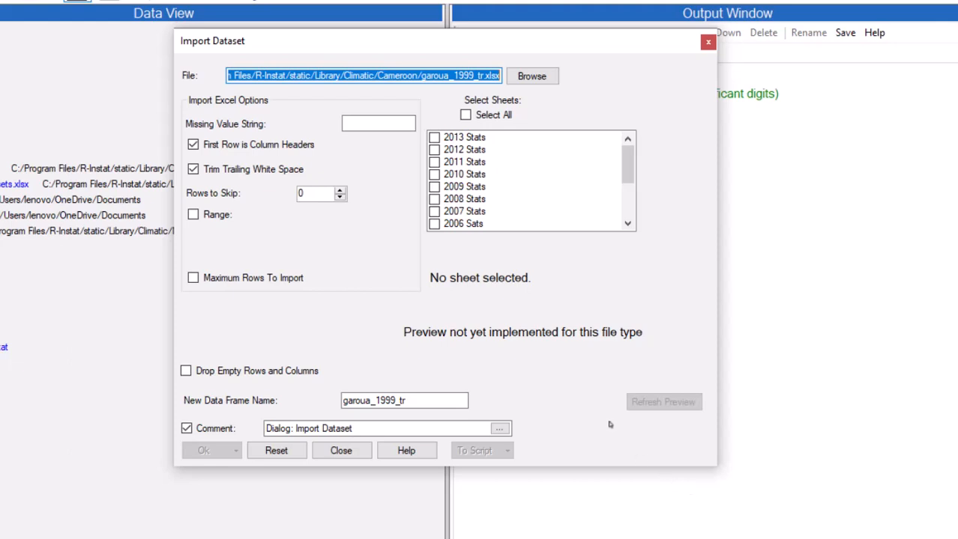
# Import only the 2013 Stats sheet and look through its data down to the last row
pyautogui.click(434, 138)
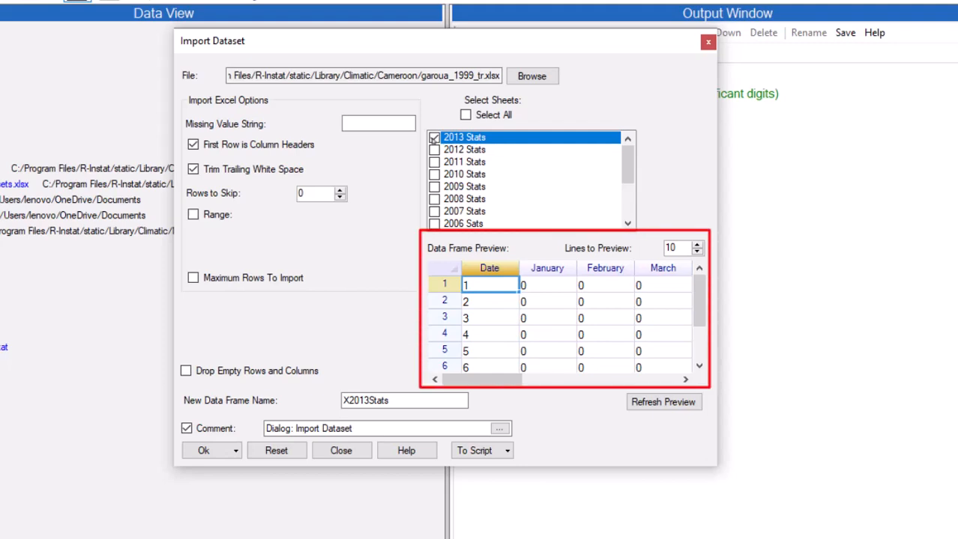
pyautogui.click(201, 450)
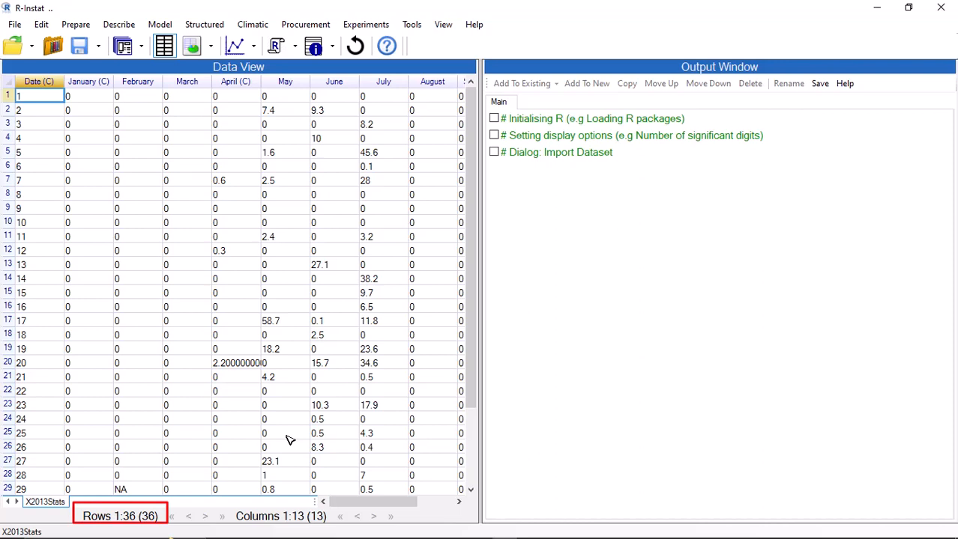
pyautogui.scroll(-4, 550, 429)
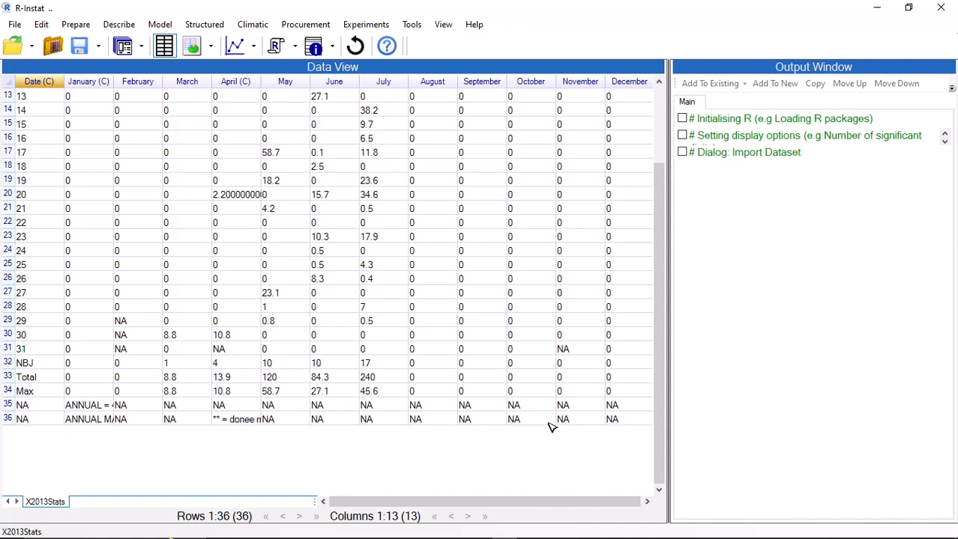
# Delete the imported X2013Stats data frame
pyautogui.rightClick(30, 502)
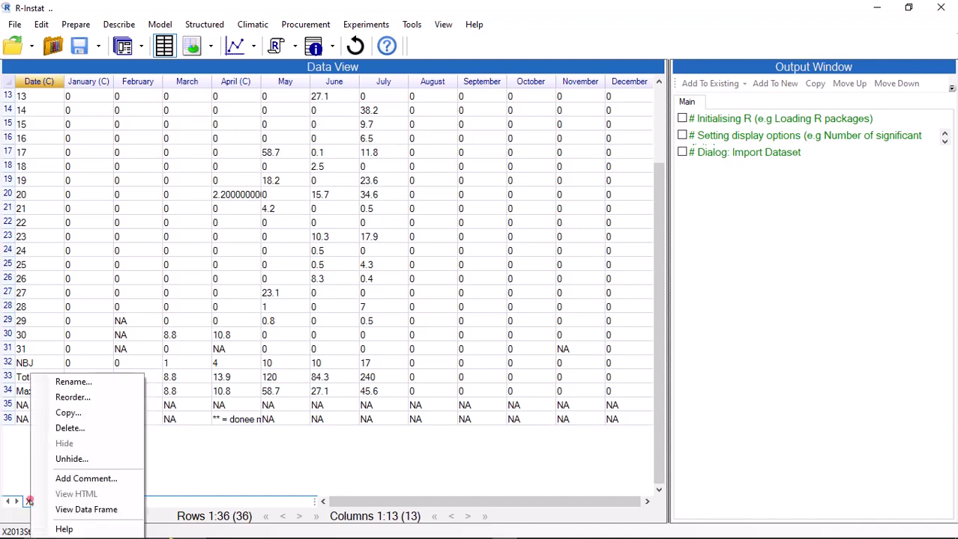
pyautogui.click(97, 427)
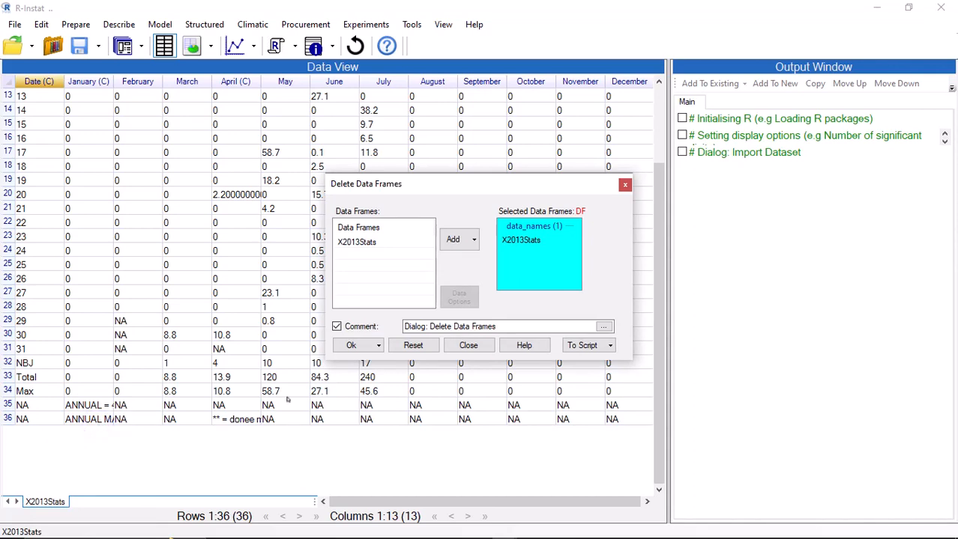
pyautogui.click(349, 345)
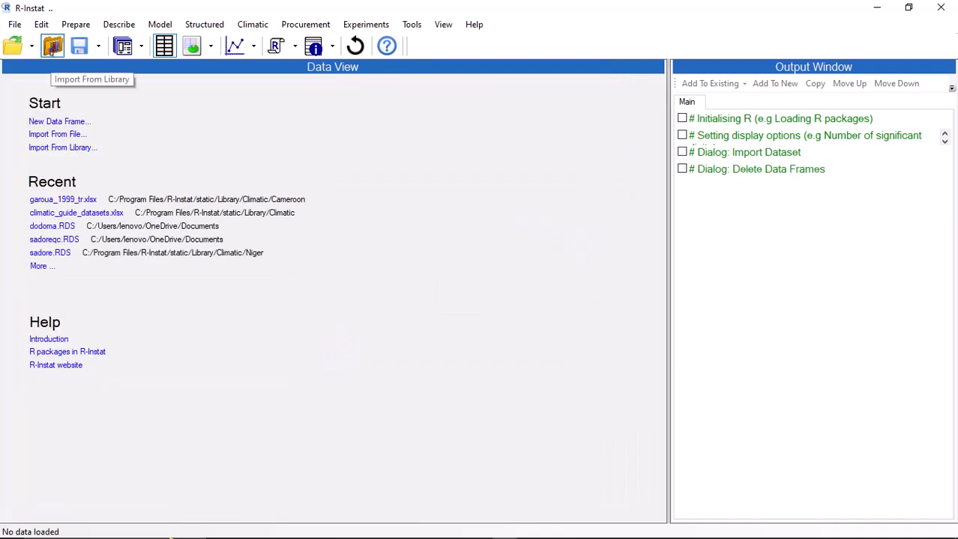
# Select the garoua_1999_tr workbook in the library's Cameroon folder again to start a fresh import
pyautogui.click(52, 46)
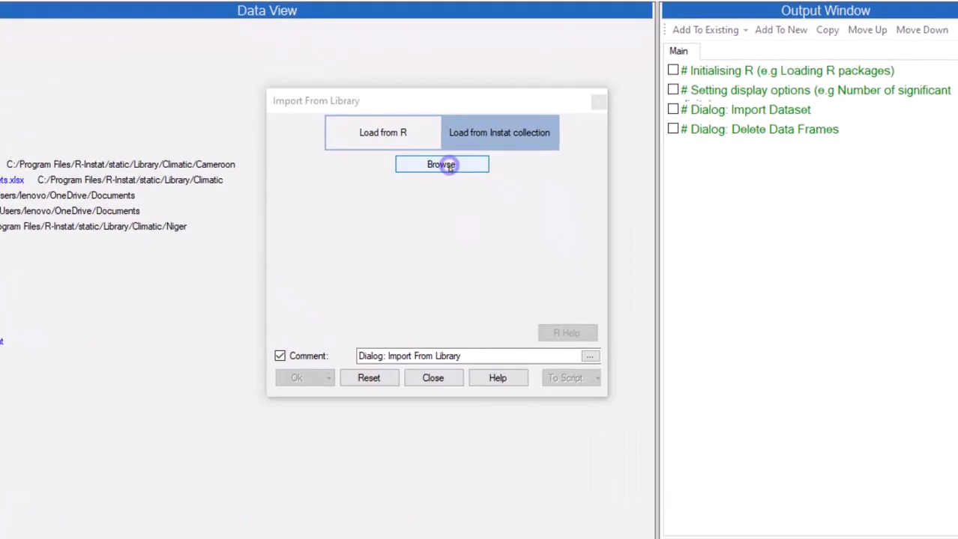
pyautogui.click(448, 165)
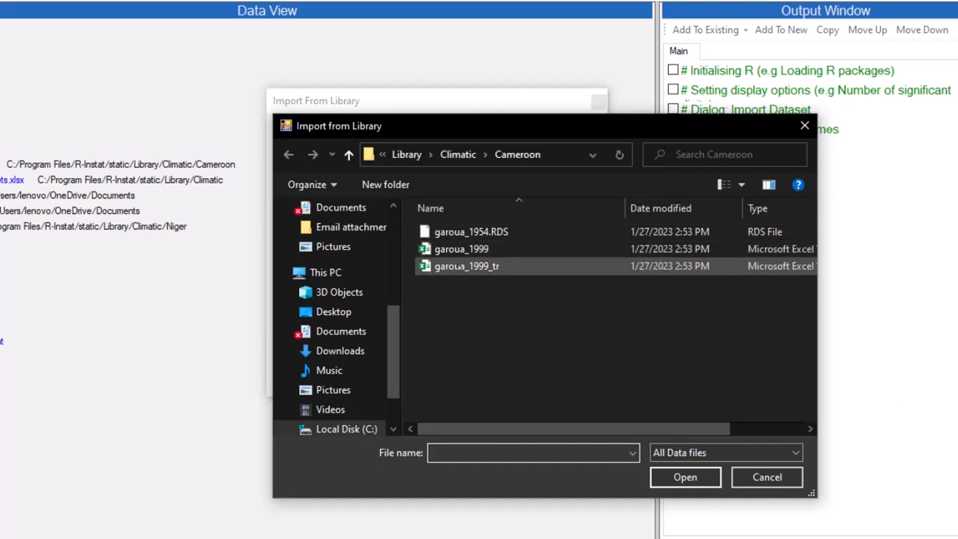
pyautogui.doubleClick(459, 266)
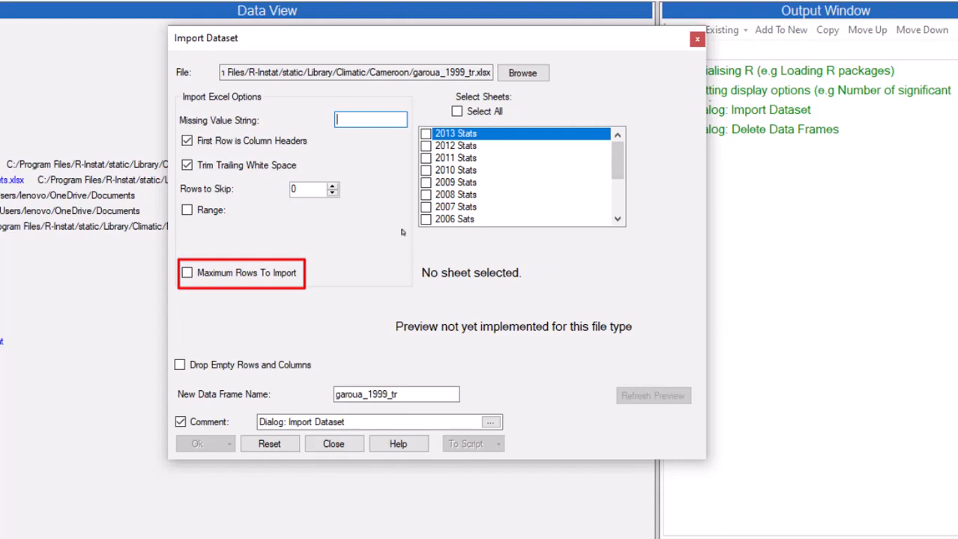
# Limit the import to a maximum of 31 rows and import all sheets of the workbook
pyautogui.click(186, 272)
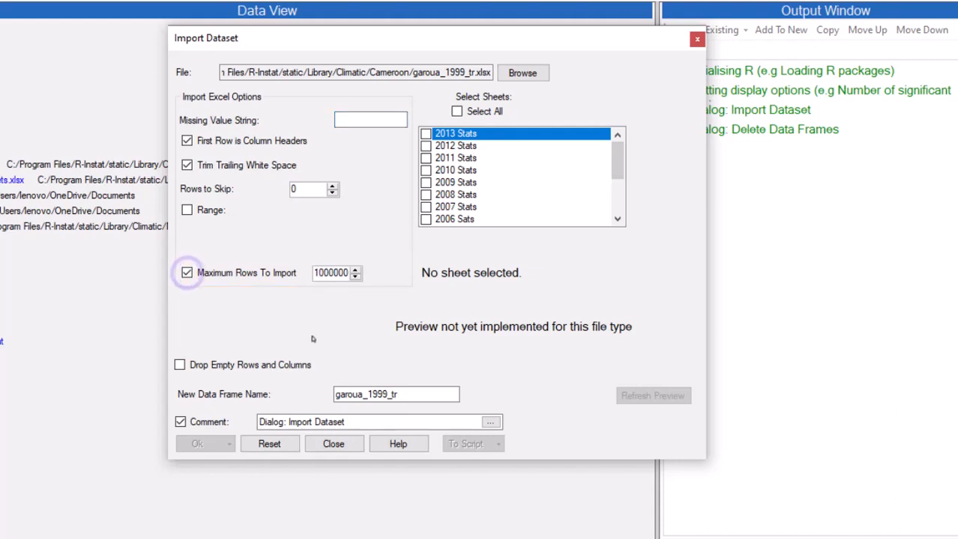
pyautogui.doubleClick(342, 272)
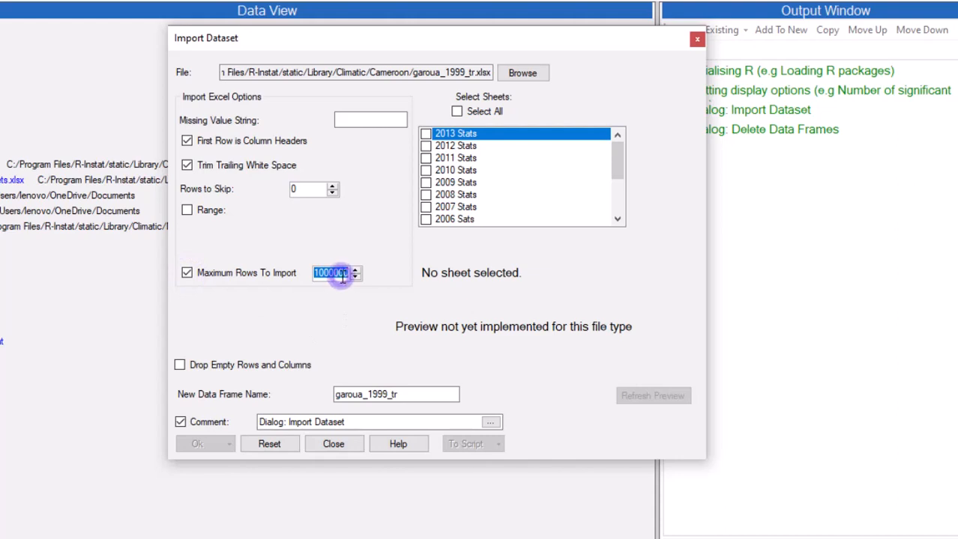
pyautogui.write('31')
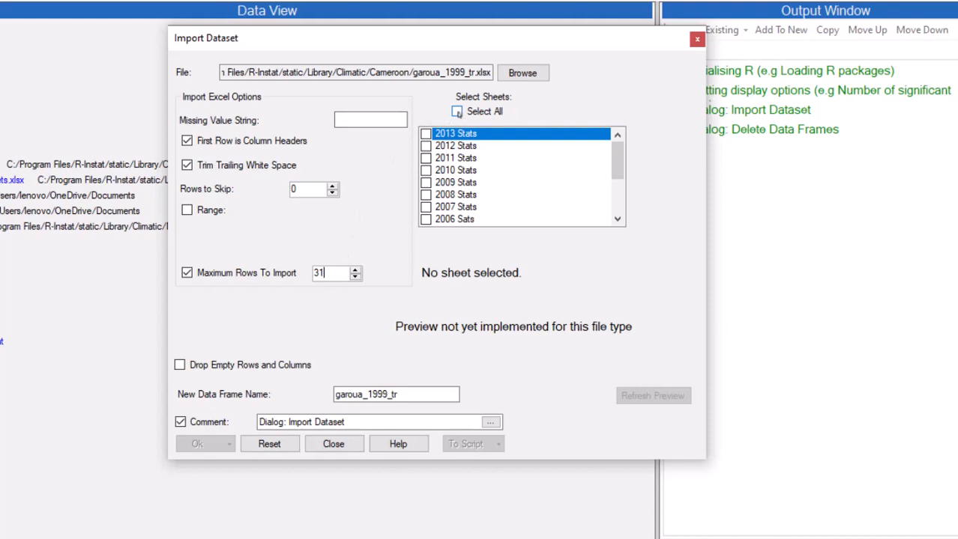
pyautogui.click(456, 113)
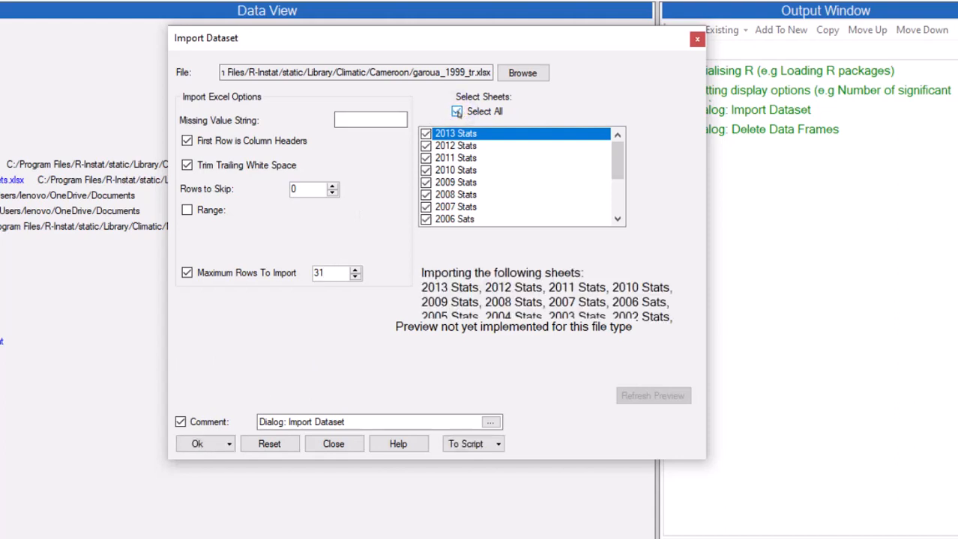
pyautogui.click(197, 444)
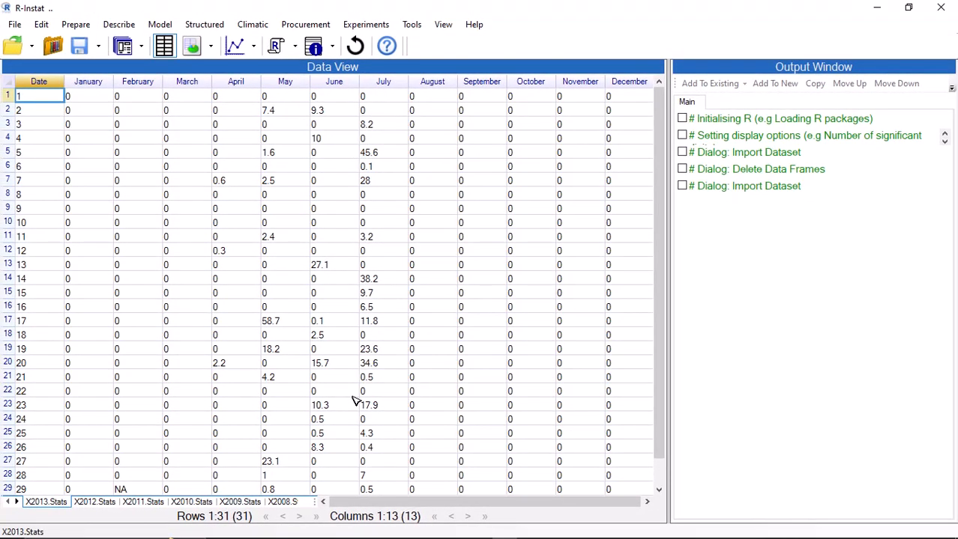
# Browse the imported yearly data frames and examine the X2006.Sats data down to its last row
pyautogui.click(17, 502)
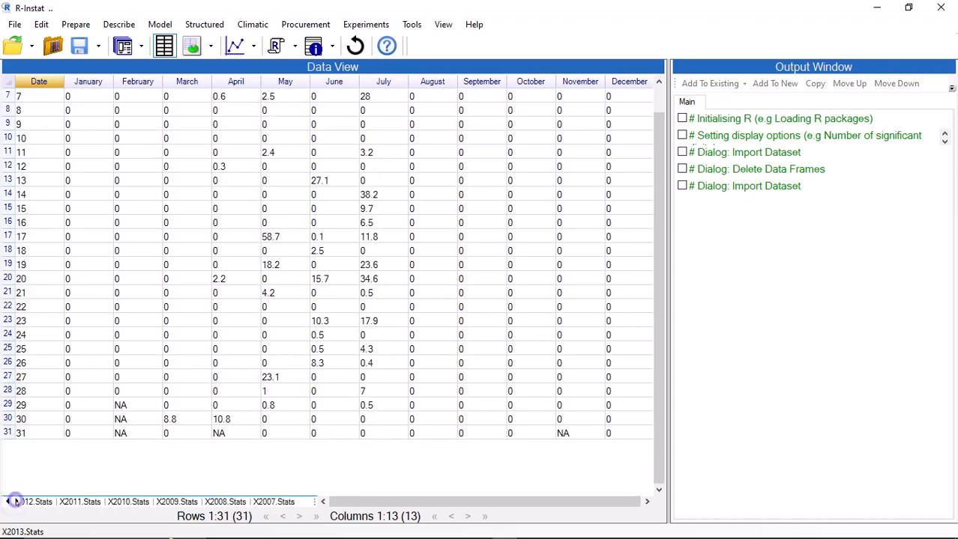
pyautogui.click(16, 502)
pyautogui.click(17, 502)
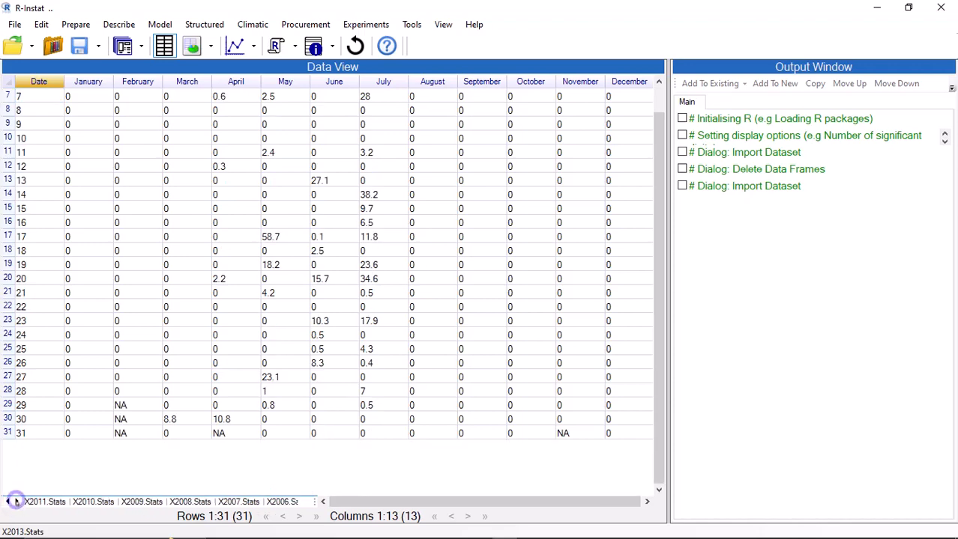
pyautogui.click(276, 502)
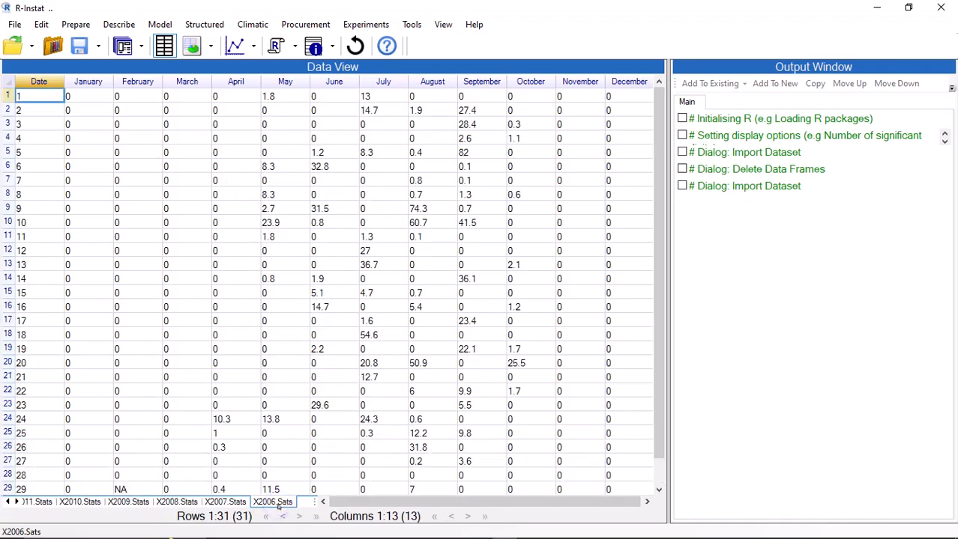
pyautogui.scroll(-2, 503, 413)
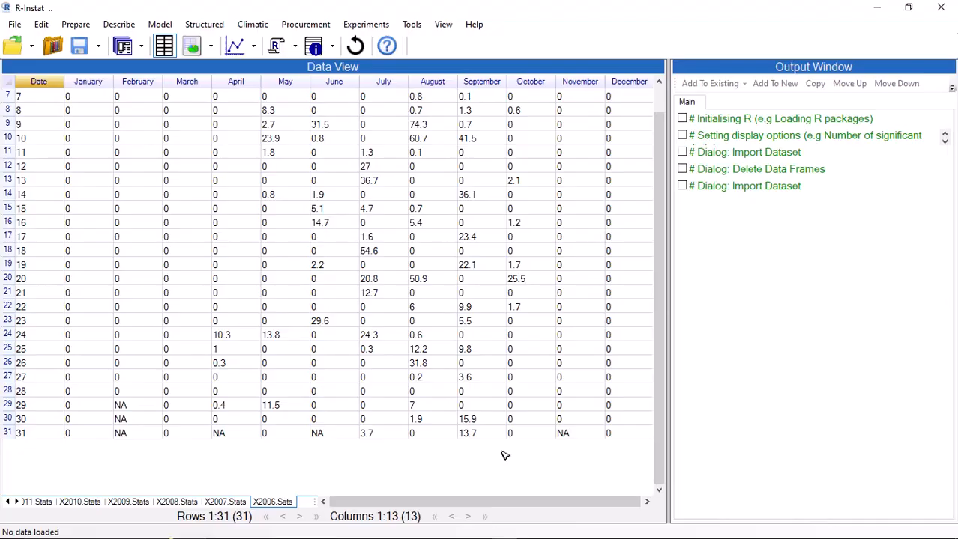
# Append the rows of all the yearly data frames into a new data frame named append, including an id column
pyautogui.click(76, 24)
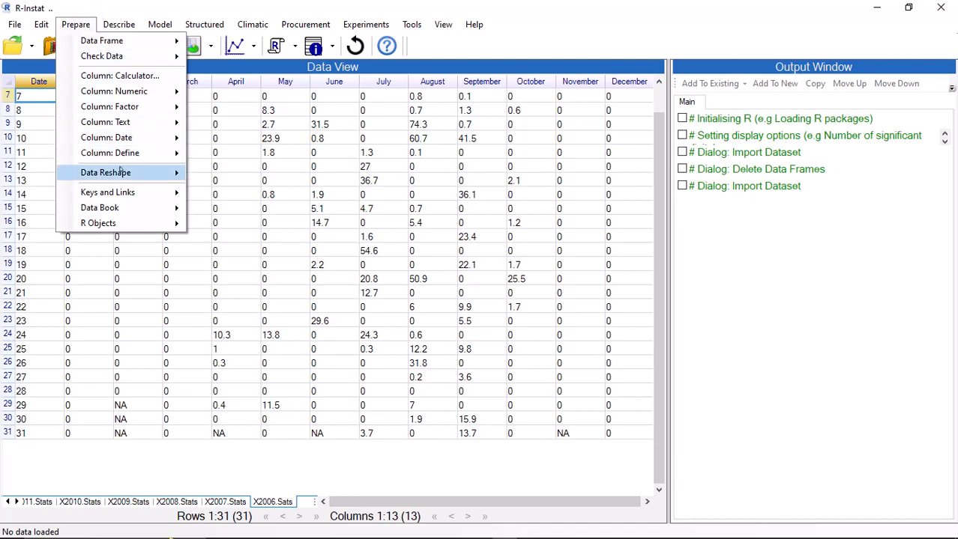
pyautogui.moveTo(121, 173)
pyautogui.click(218, 260)
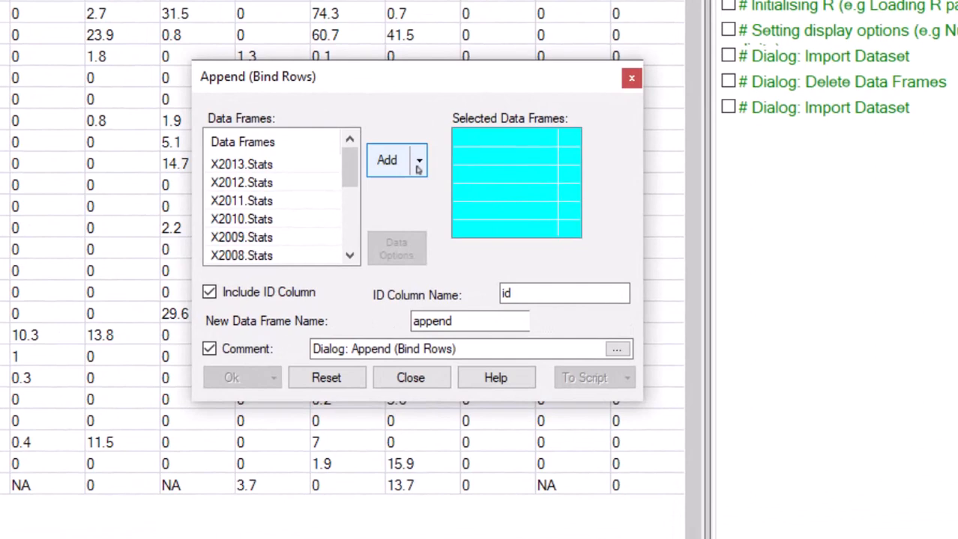
pyautogui.click(418, 163)
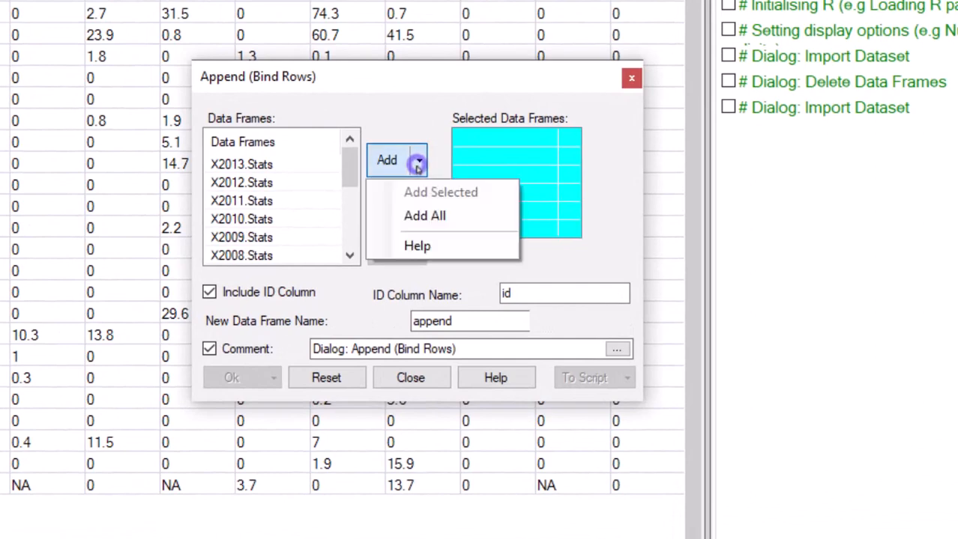
pyautogui.click(406, 214)
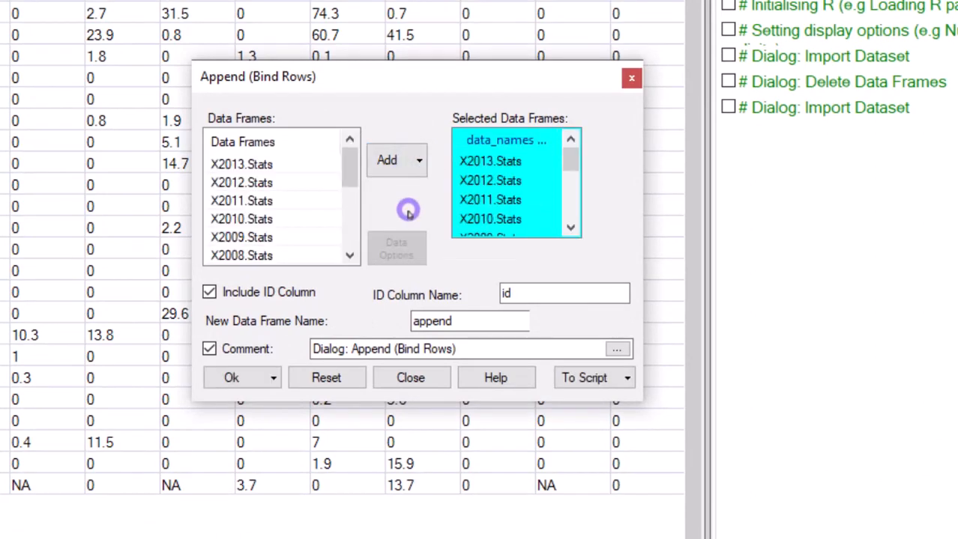
pyautogui.click(231, 378)
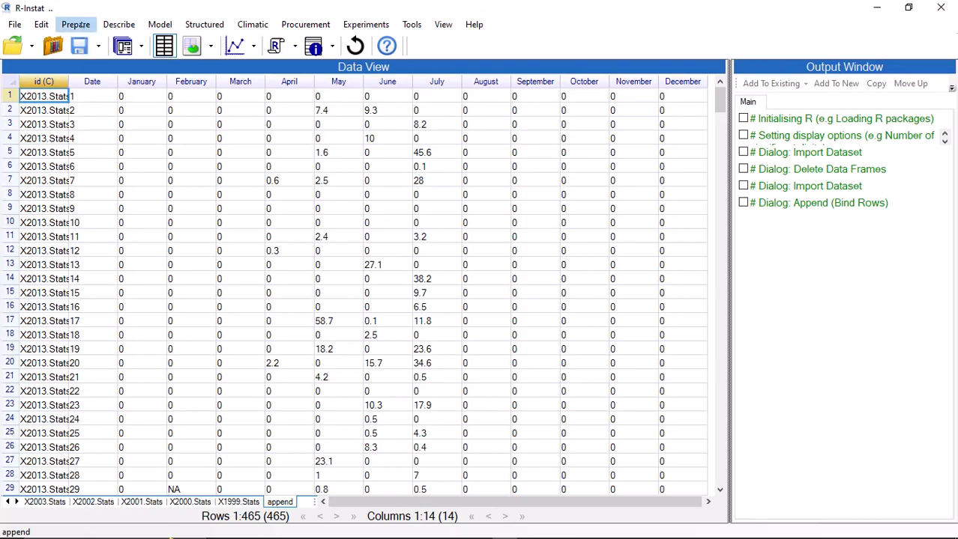
# Extract characters 2 to 5 of the id column in the append data frame into a new column named year
pyautogui.click(80, 24)
pyautogui.moveTo(126, 124)
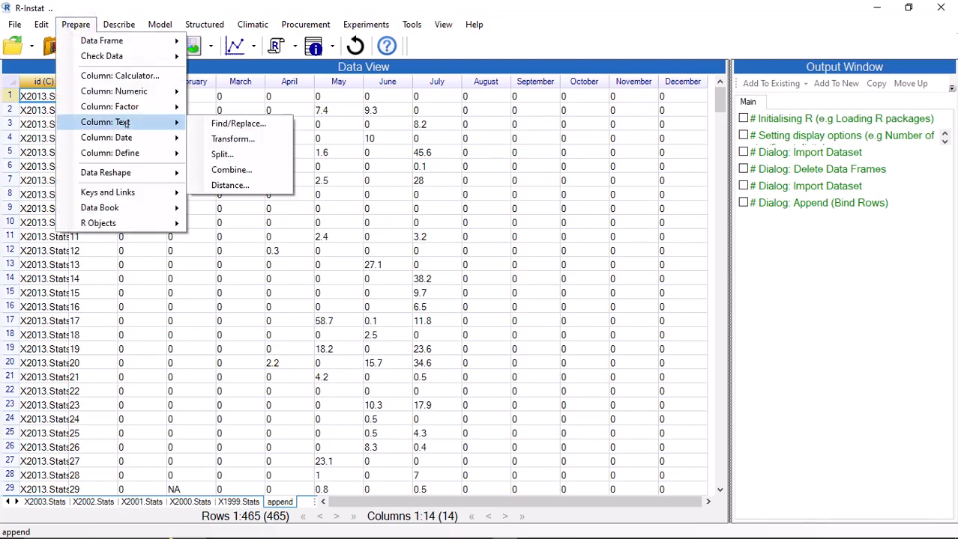
pyautogui.click(218, 138)
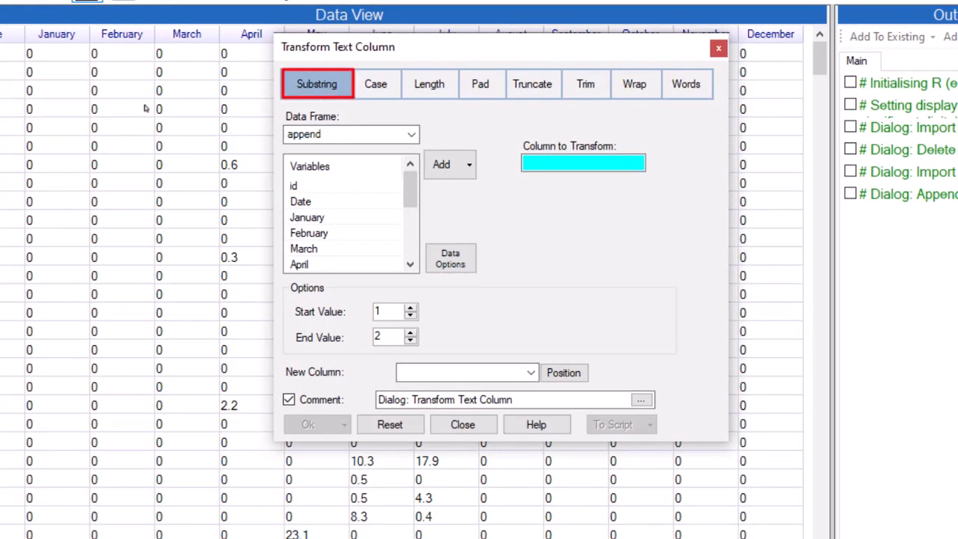
pyautogui.doubleClick(294, 187)
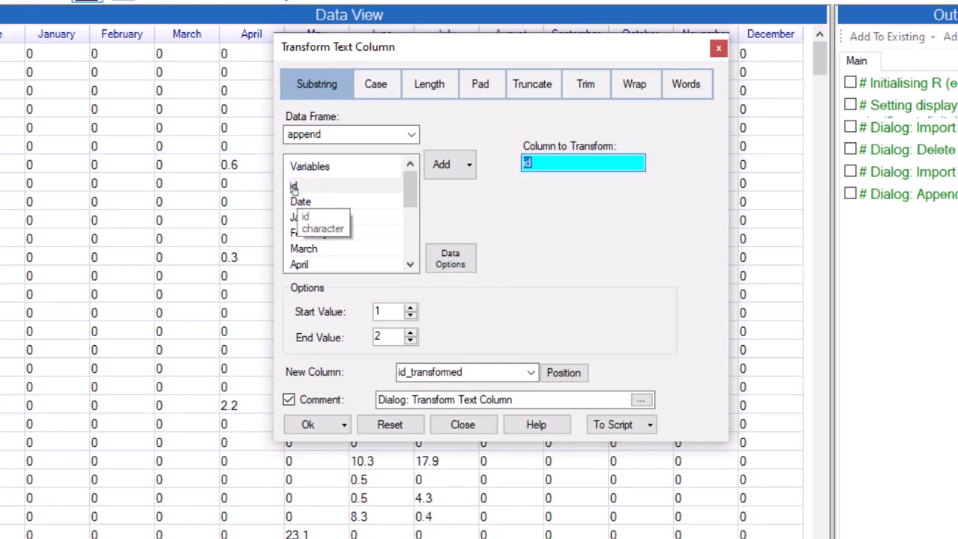
pyautogui.click(411, 308)
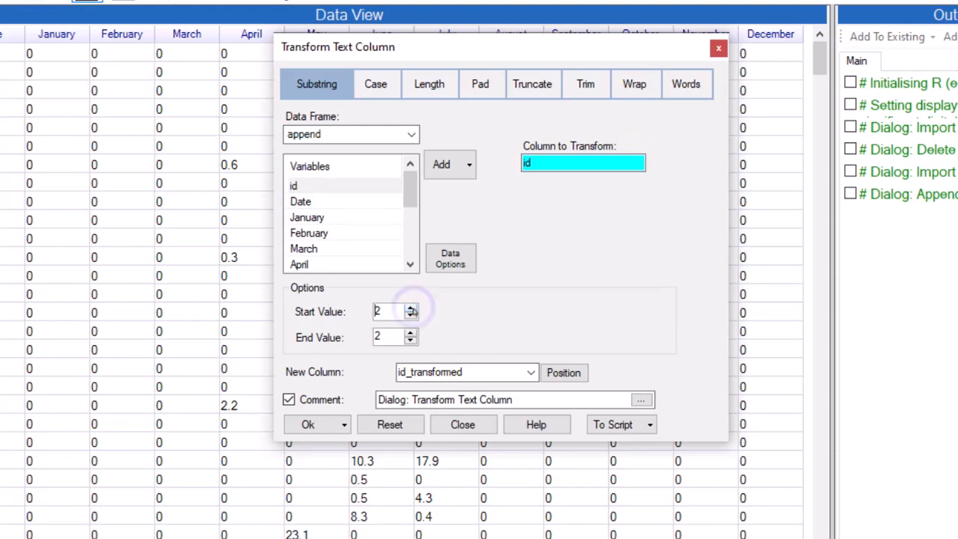
pyautogui.click(410, 334)
pyautogui.click(411, 334)
pyautogui.click(410, 334)
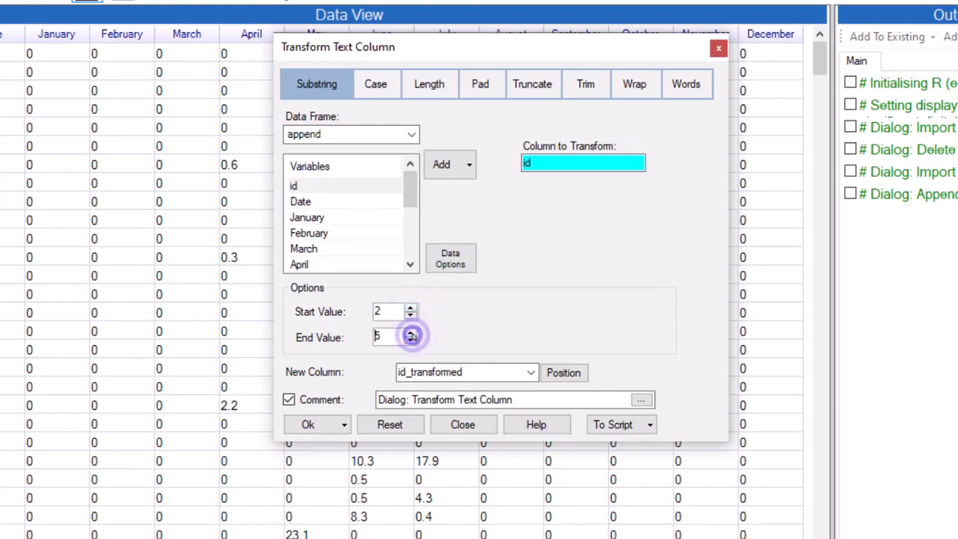
pyautogui.doubleClick(475, 372)
pyautogui.write('year')
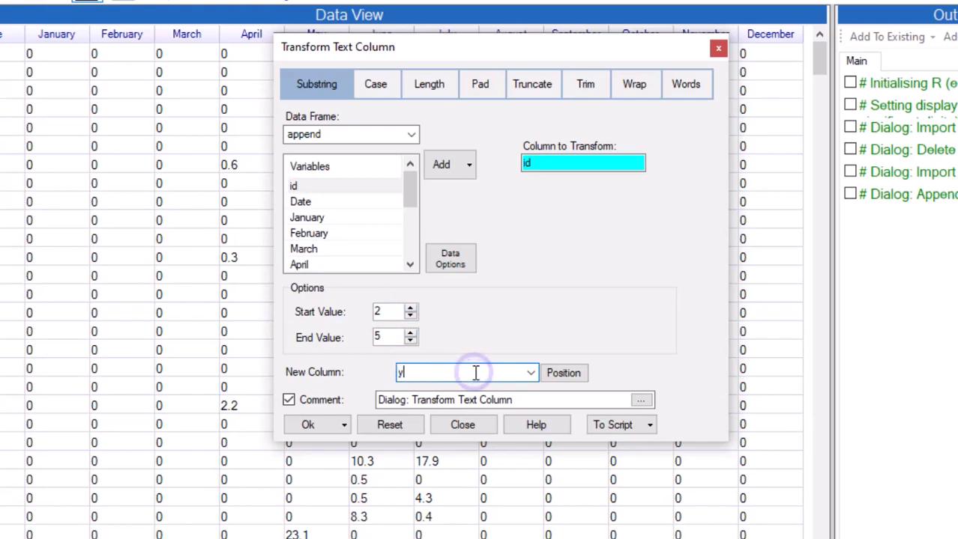
pyautogui.click(312, 426)
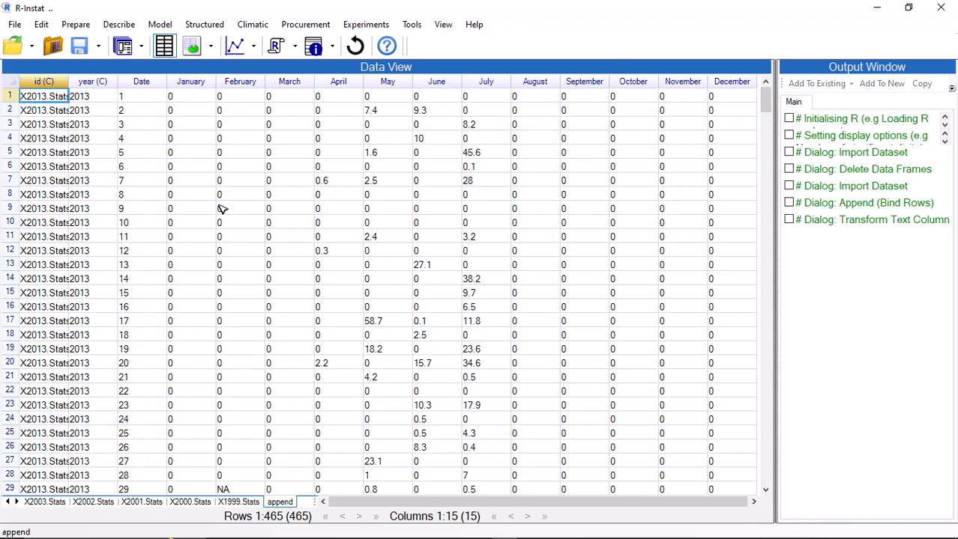
# Rename the Date column of the append data frame to day
pyautogui.rightClick(141, 100)
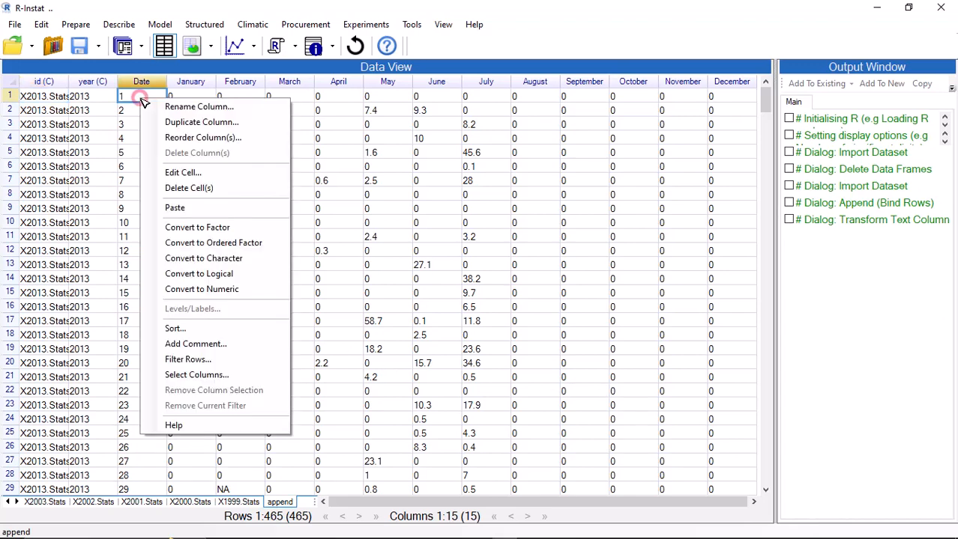
pyautogui.click(182, 106)
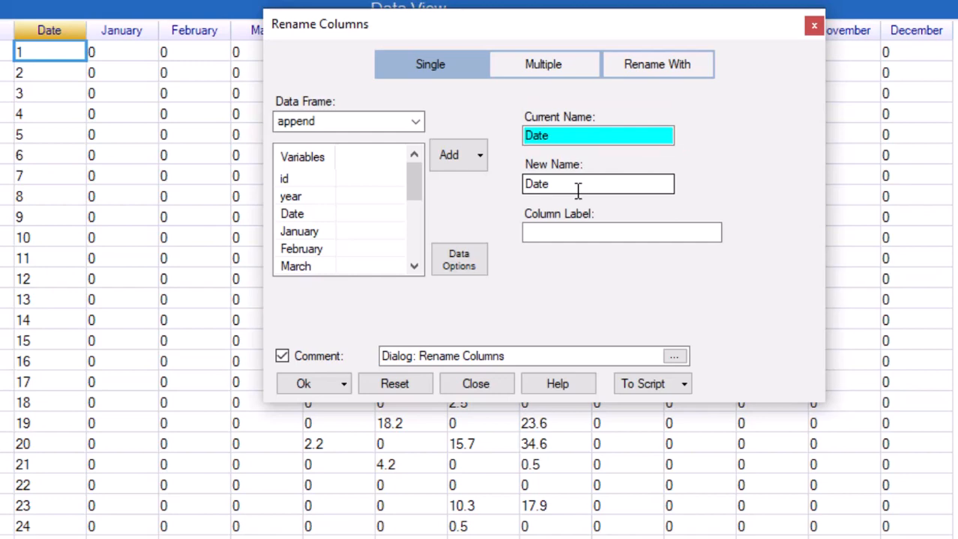
pyautogui.moveTo(577, 191); pyautogui.dragTo(507, 193)
pyautogui.write('day')
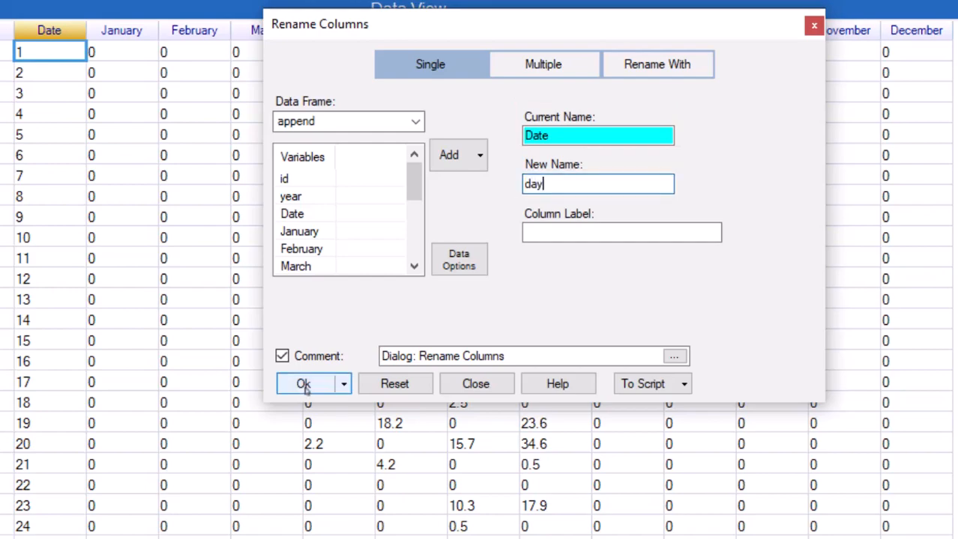
pyautogui.click(303, 383)
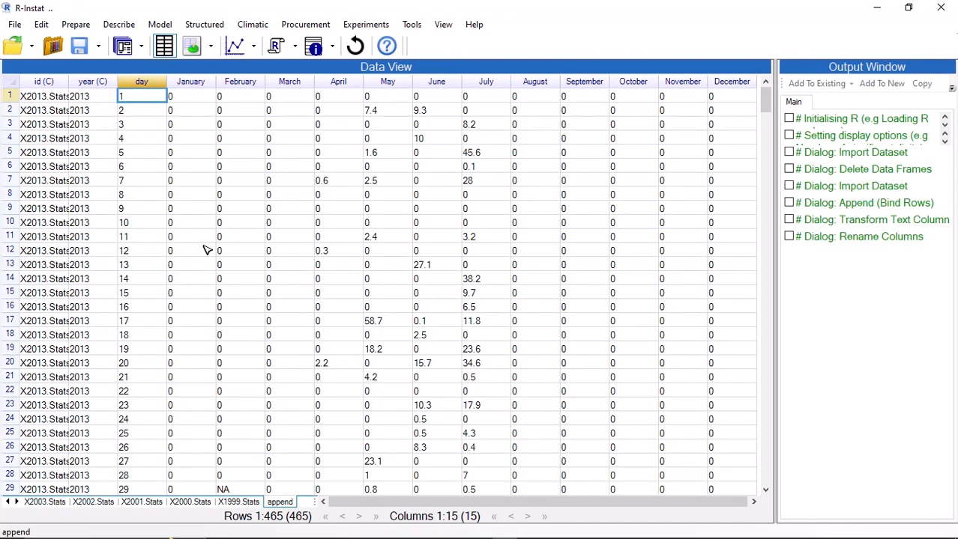
# Set up a Stack (Pivot Longer) of the append data frame with the January to December columns as the columns to stack
pyautogui.click(75, 24)
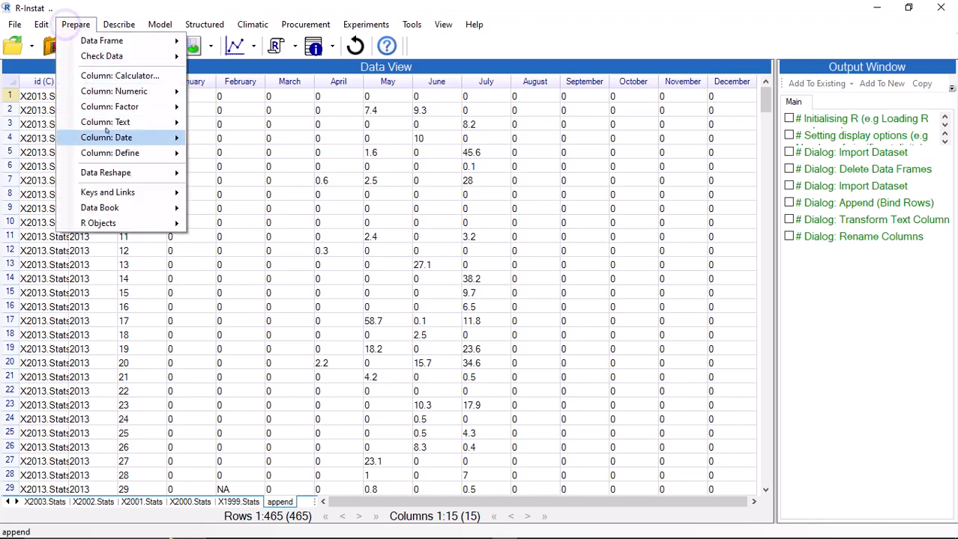
pyautogui.moveTo(115, 172)
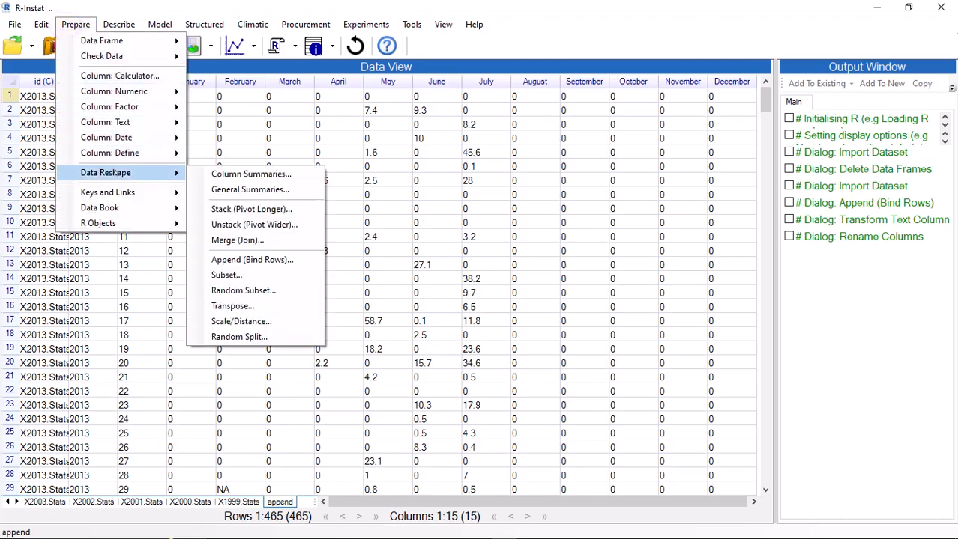
pyautogui.click(224, 210)
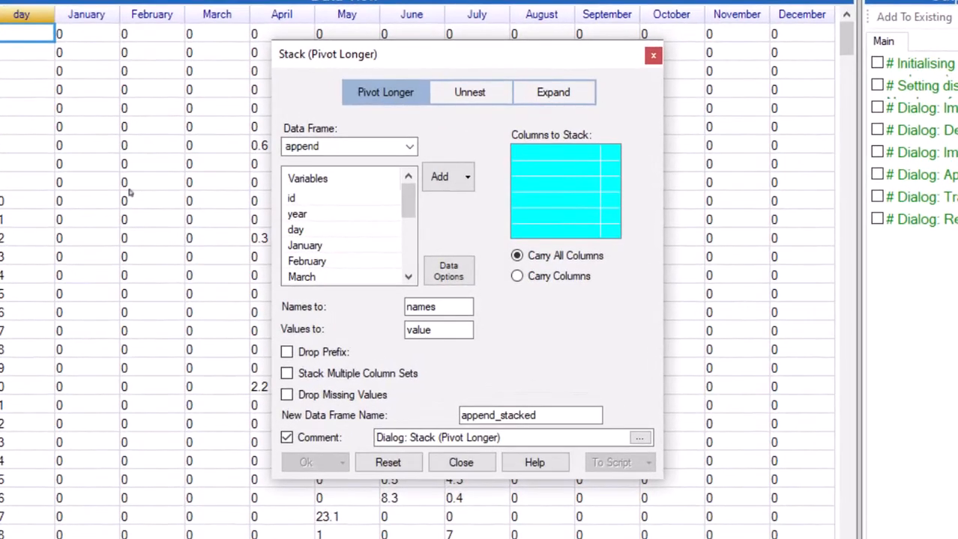
pyautogui.click(347, 246)
pyautogui.keyDown('ctrl'); pyautogui.click(331, 260); pyautogui.keyUp('ctrl')
pyautogui.keyDown('ctrl'); pyautogui.click(323, 274); pyautogui.keyUp('ctrl')
pyautogui.moveTo(408, 201); pyautogui.dragTo(411, 278)
pyautogui.keyDown('ctrl'); pyautogui.click(331, 230); pyautogui.keyUp('ctrl')
pyautogui.keyDown('ctrl'); pyautogui.click(326, 247); pyautogui.keyUp('ctrl')
pyautogui.keyDown('ctrl'); pyautogui.click(326, 264); pyautogui.keyUp('ctrl')
pyautogui.keyDown('ctrl'); pyautogui.click(324, 278); pyautogui.keyUp('ctrl')
pyautogui.keyDown('ctrl'); pyautogui.click(344, 245); pyautogui.keyUp('ctrl')
pyautogui.keyDown('ctrl'); pyautogui.click(335, 262); pyautogui.keyUp('ctrl')
pyautogui.keyDown('ctrl'); pyautogui.click(326, 278); pyautogui.keyUp('ctrl')
pyautogui.keyDown('ctrl'); pyautogui.click(373, 261); pyautogui.keyUp('ctrl')
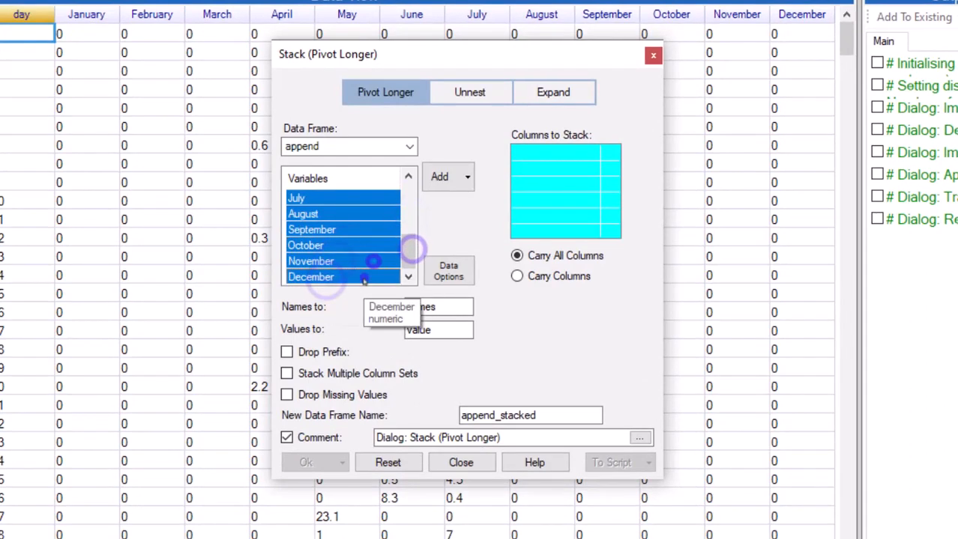
pyautogui.click(433, 178)
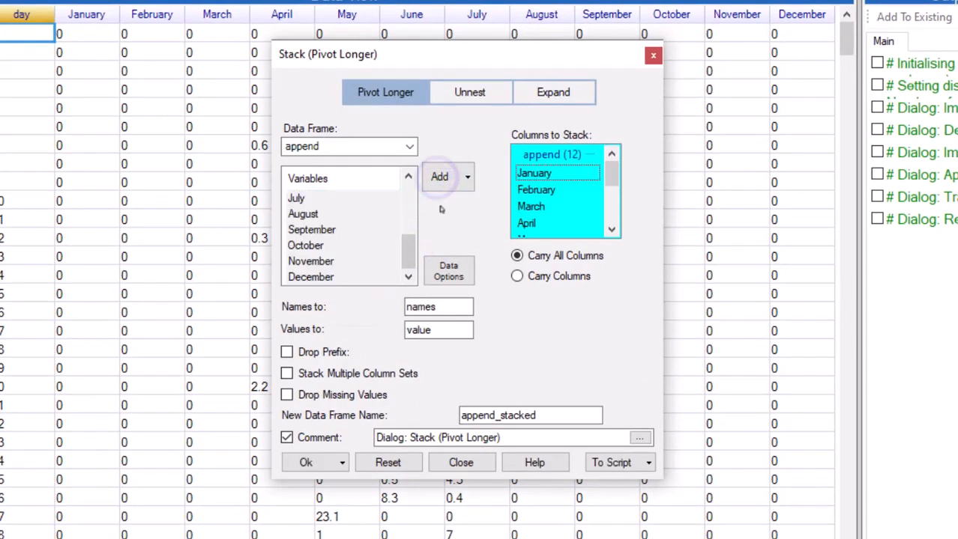
# Carry only the year and day columns into the stacked data frame
pyautogui.click(517, 276)
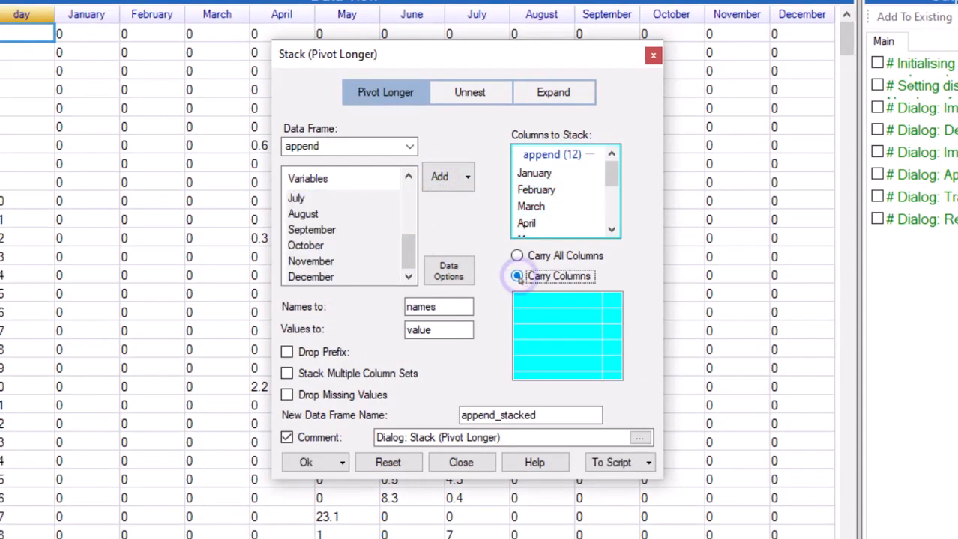
pyautogui.scroll(3, 344, 225)
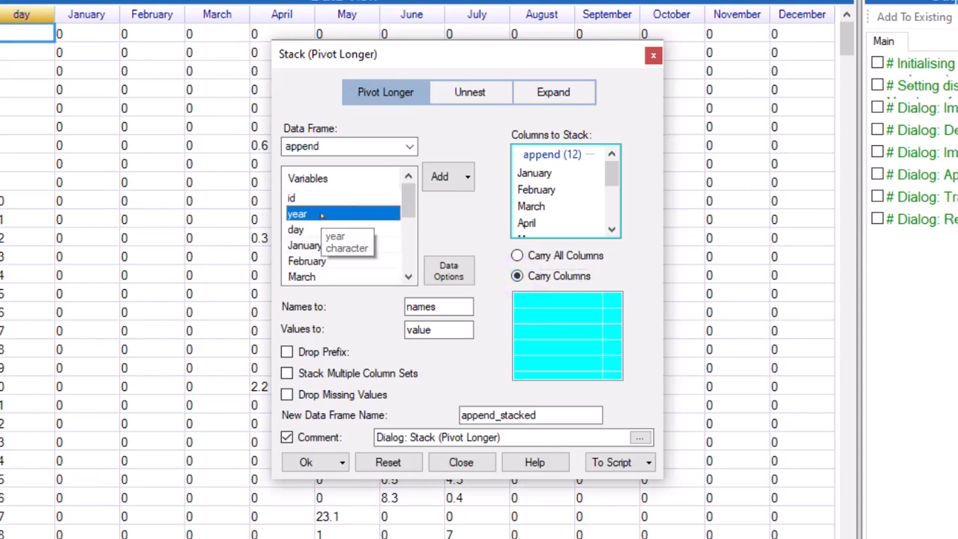
pyautogui.doubleClick(315, 214)
pyautogui.click(318, 230)
pyautogui.doubleClick(317, 231)
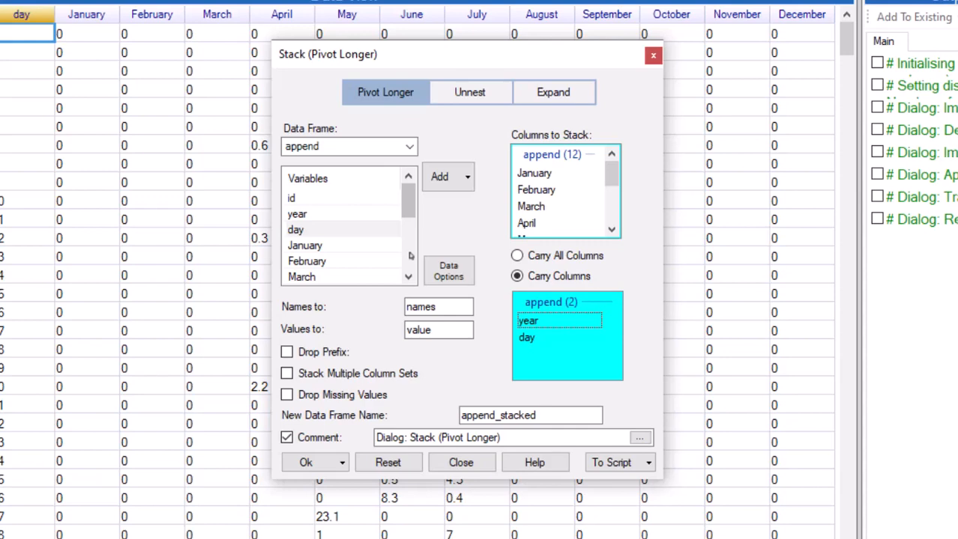
# Name the stacked names column month and the values column rain, and create the append_stacked data frame
pyautogui.doubleClick(430, 307)
pyautogui.write('month')
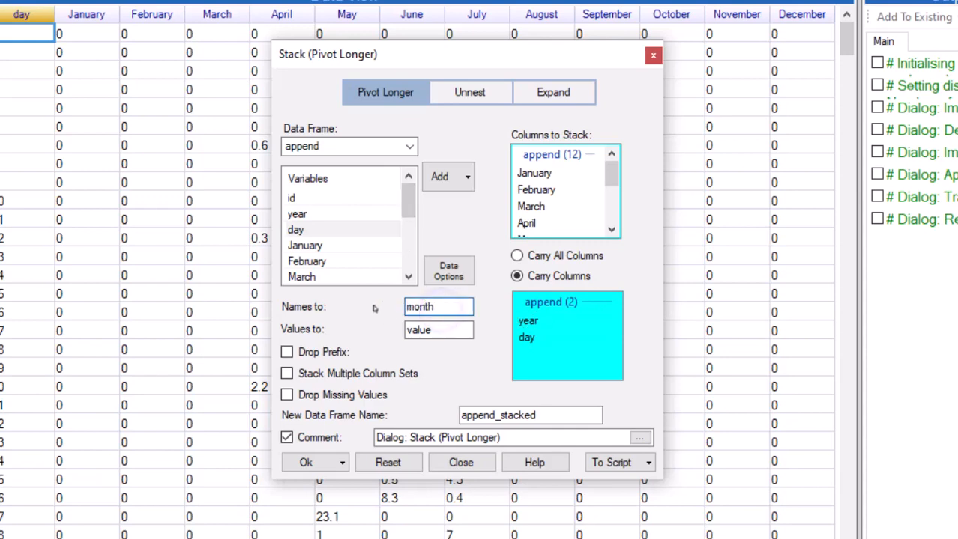
pyautogui.doubleClick(437, 330)
pyautogui.write('rain')
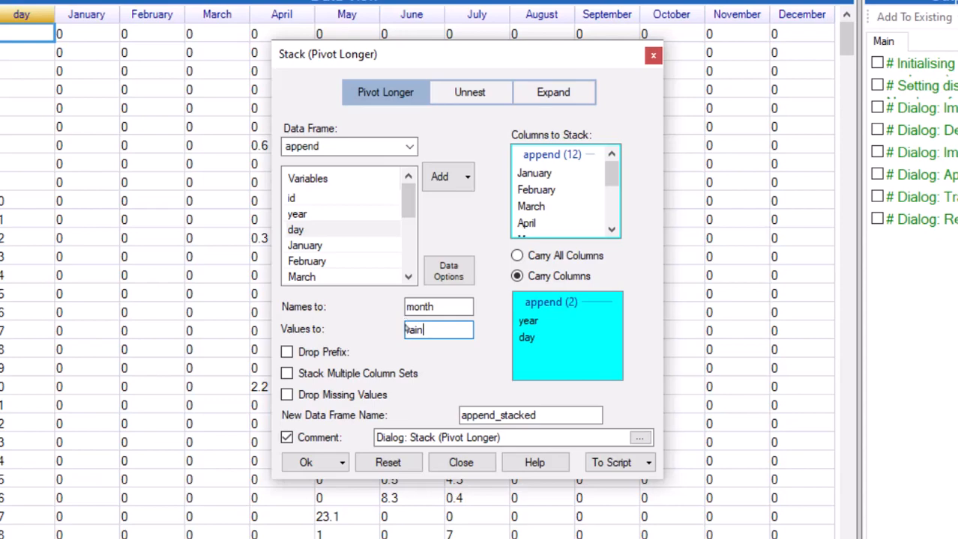
pyautogui.click(306, 463)
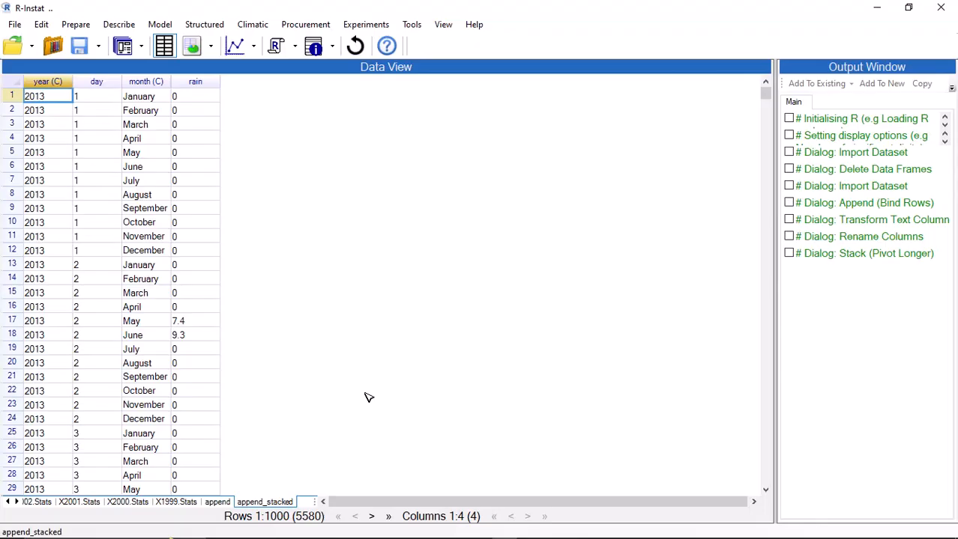
# Make a date column in append_stacked from the year, month and day columns, with the month format set to Full Name
pyautogui.click(75, 24)
pyautogui.moveTo(113, 138)
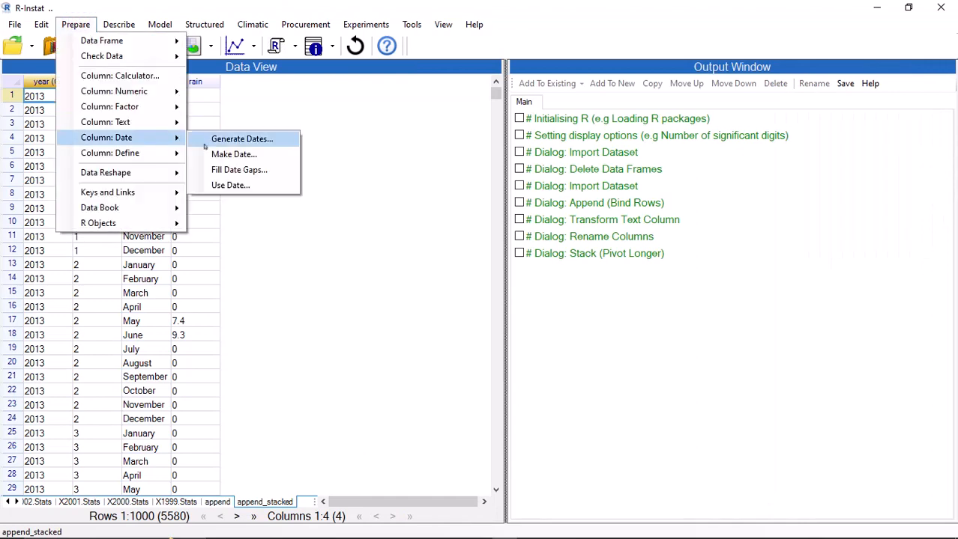
pyautogui.click(212, 154)
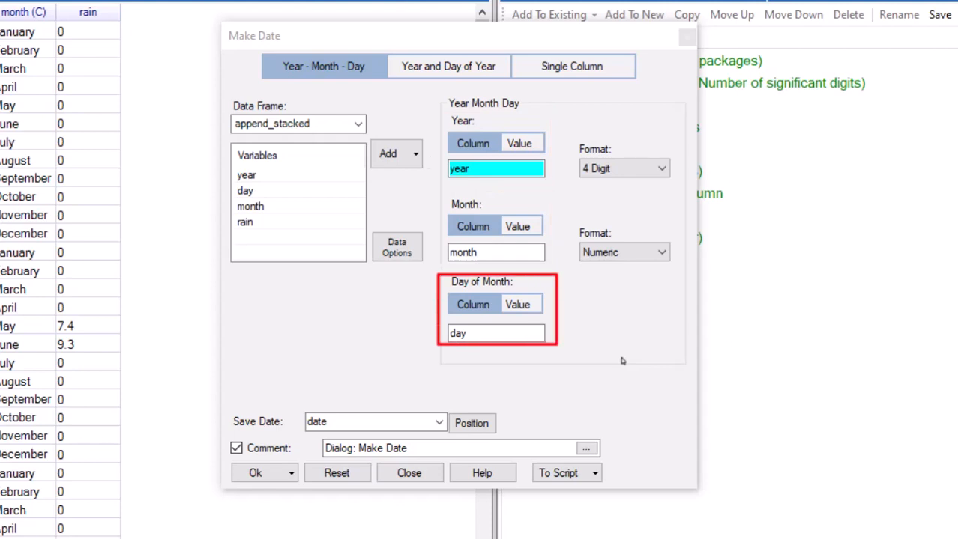
pyautogui.click(660, 251)
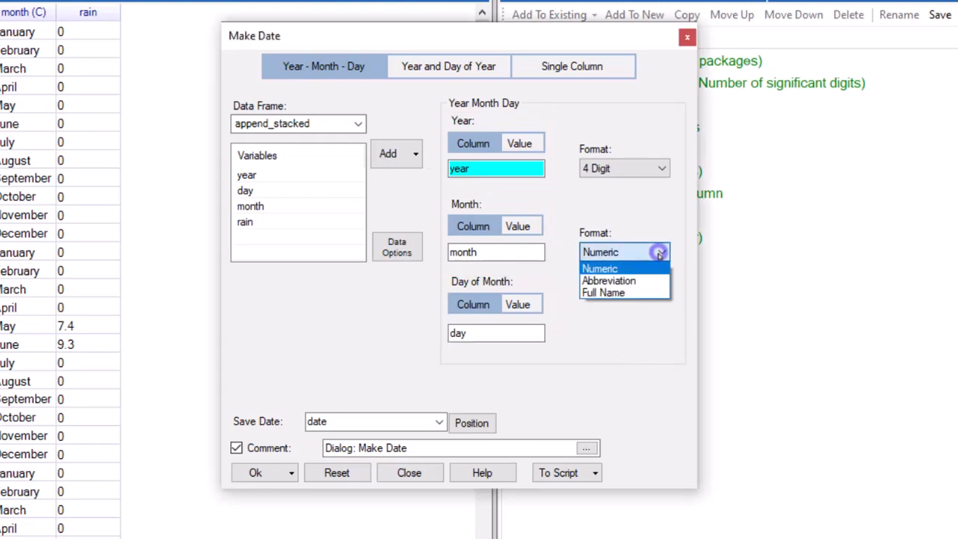
pyautogui.click(647, 293)
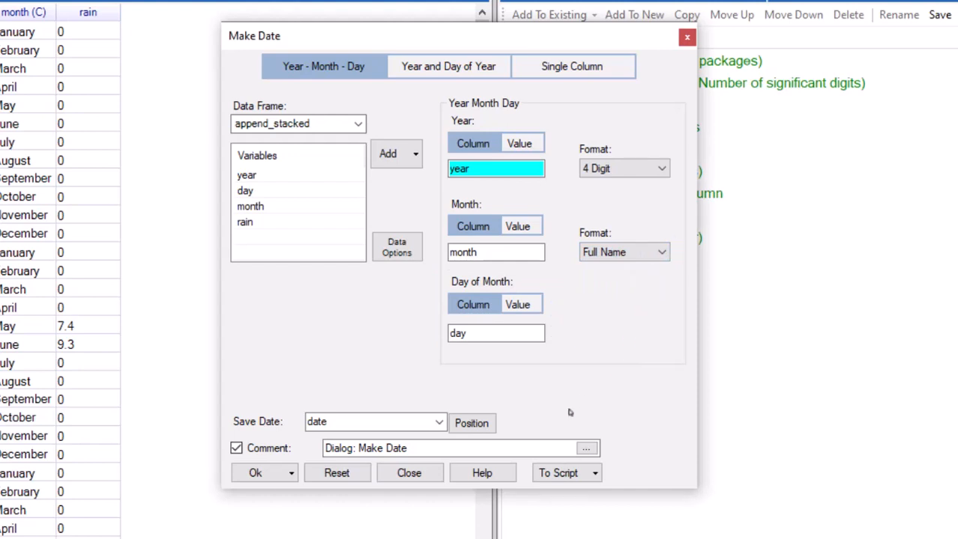
pyautogui.click(254, 479)
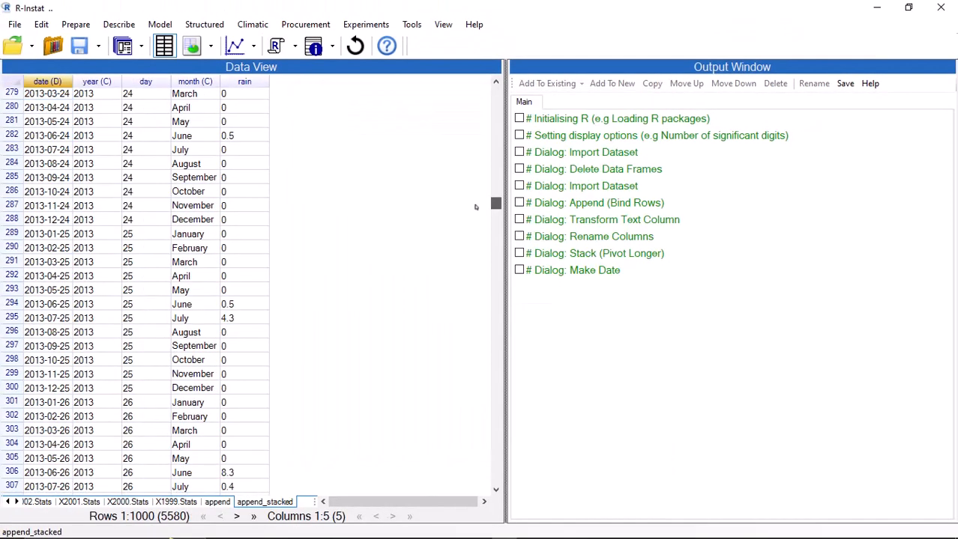
# Define a new row filter for append_stacked and add the condition is.na on the date column
pyautogui.moveTo(475, 207); pyautogui.dragTo(483, 230)
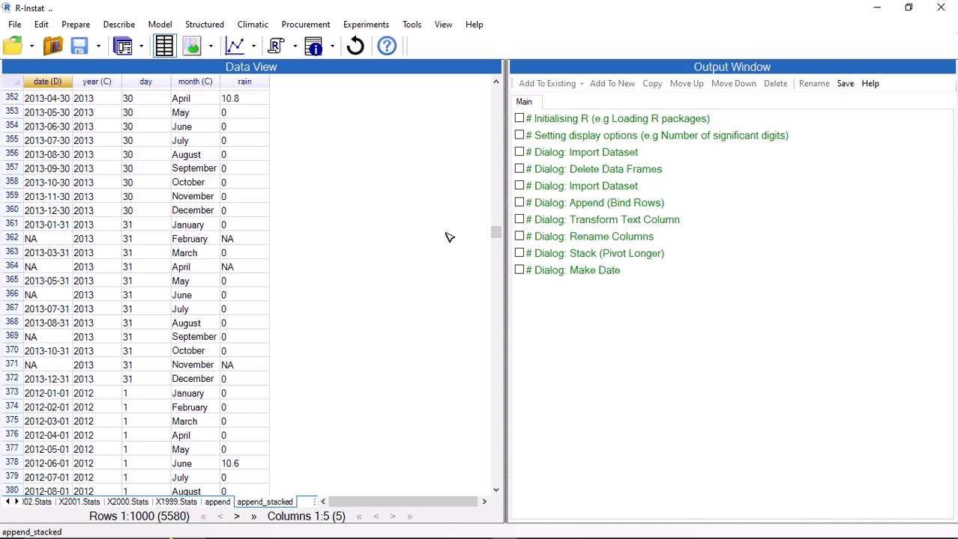
pyautogui.rightClick(138, 141)
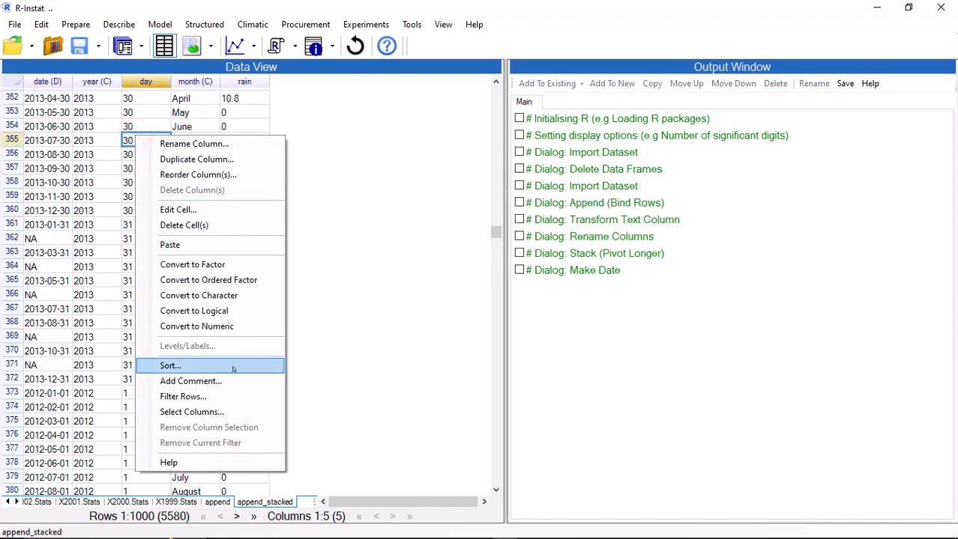
pyautogui.click(232, 393)
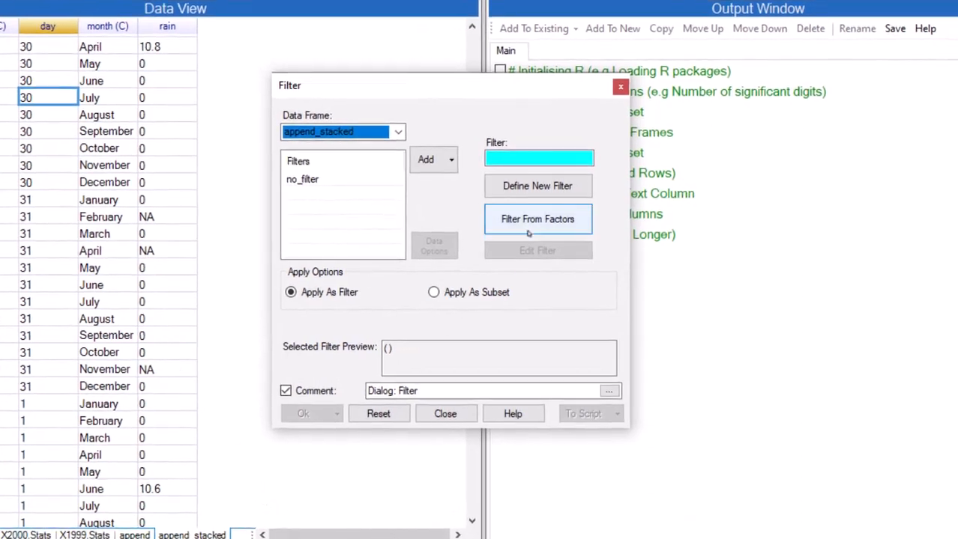
pyautogui.click(550, 213)
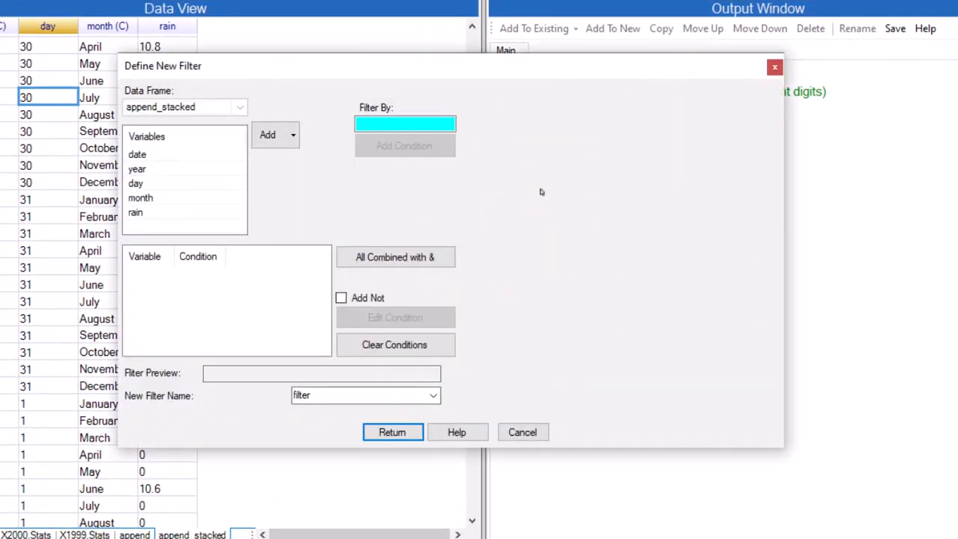
pyautogui.click(137, 155)
pyautogui.click(258, 137)
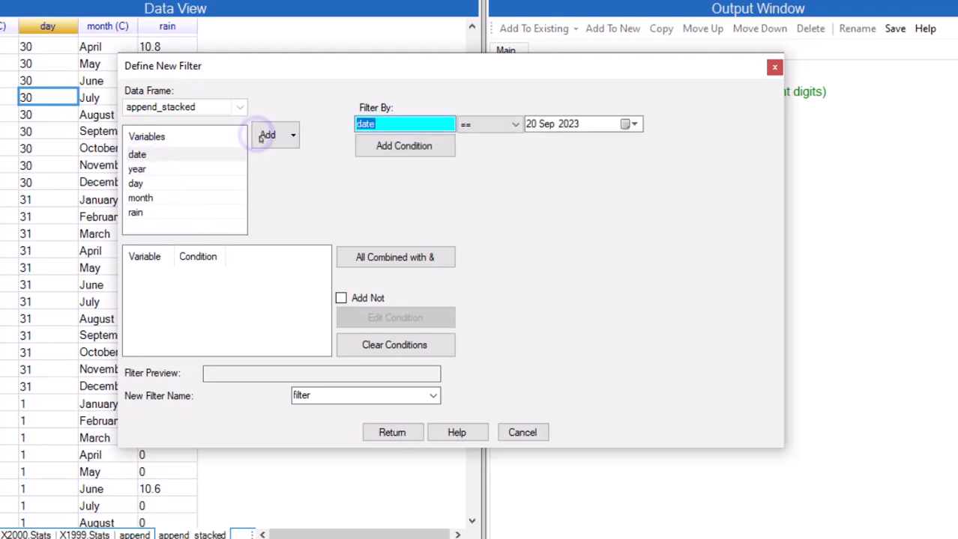
pyautogui.click(514, 125)
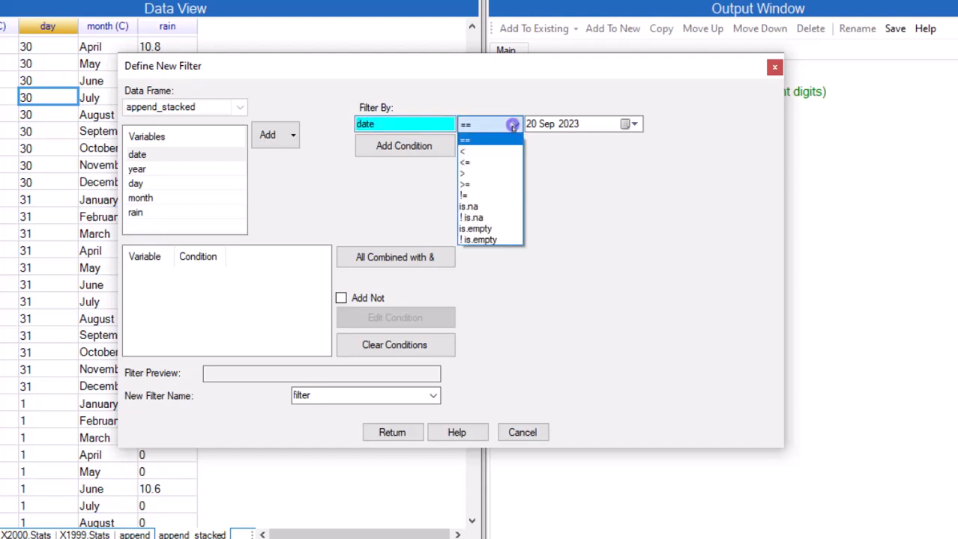
pyautogui.click(502, 205)
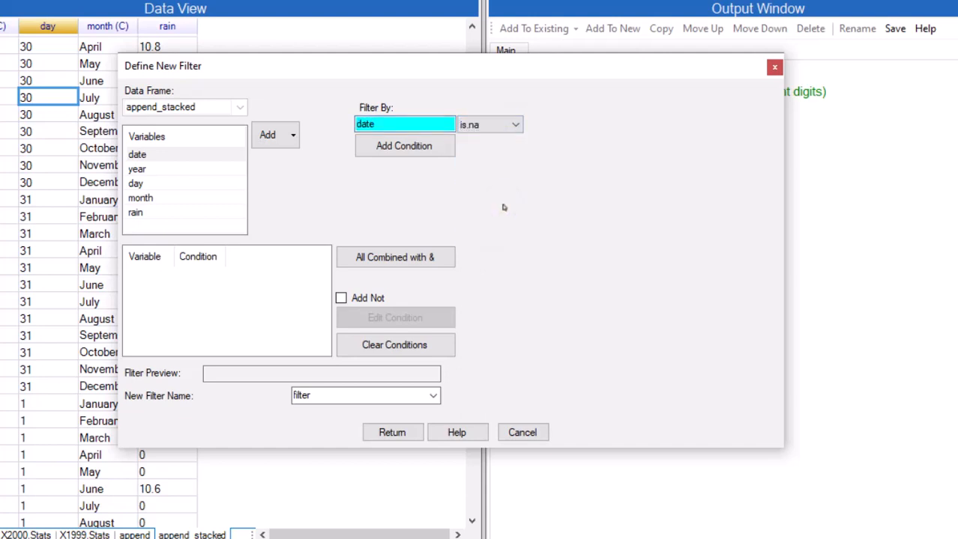
pyautogui.click(421, 150)
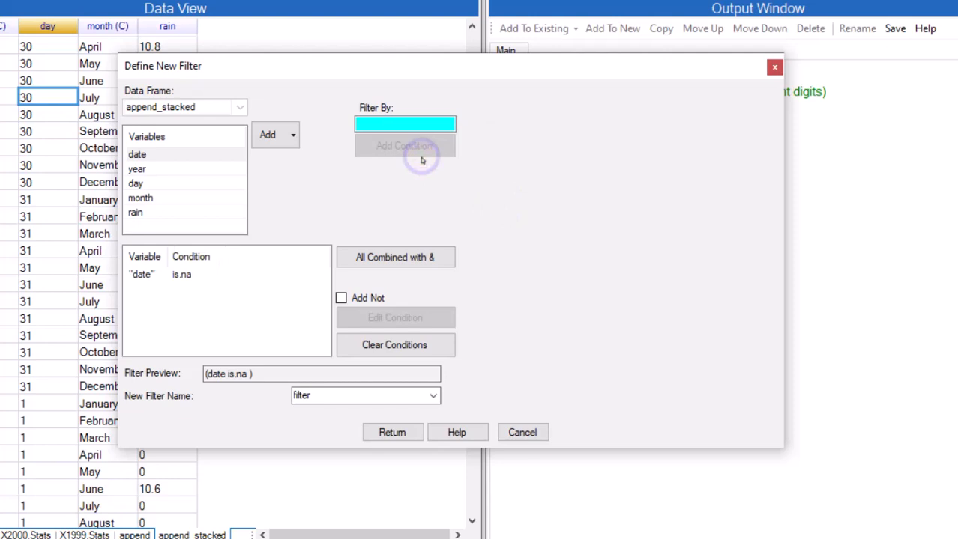
# Save the new is.na date filter and apply it as a filter to append_stacked, checking the filtered rows
pyautogui.click(382, 439)
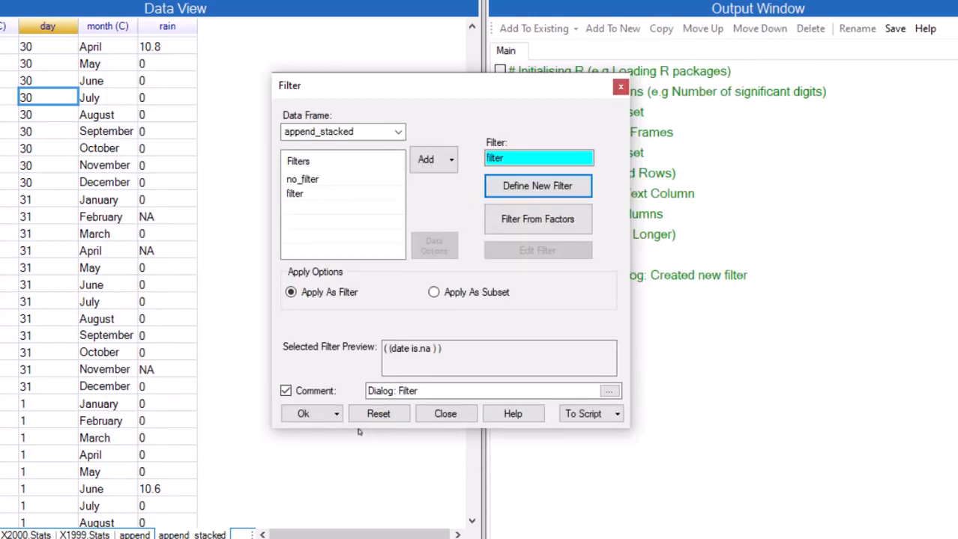
pyautogui.click(303, 413)
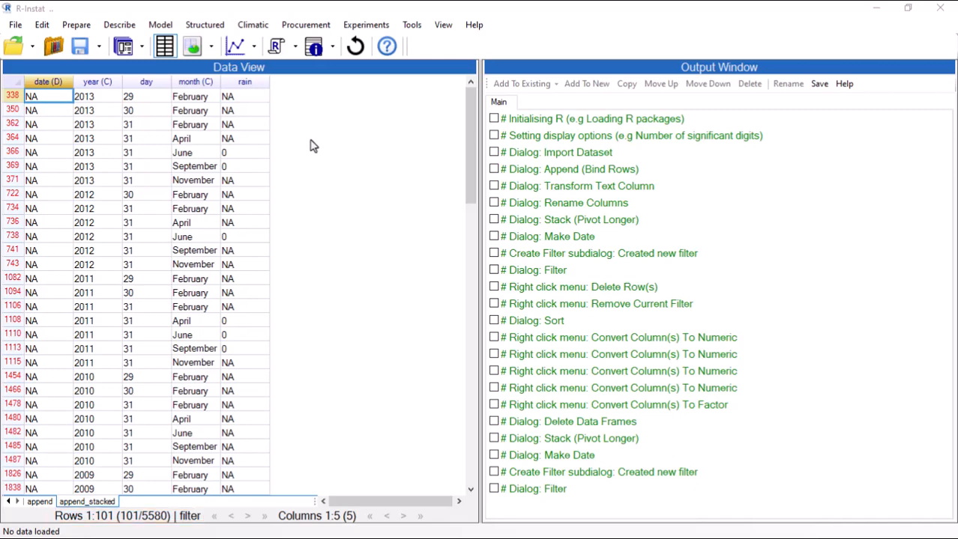
pyautogui.scroll(-10, 294, 173)
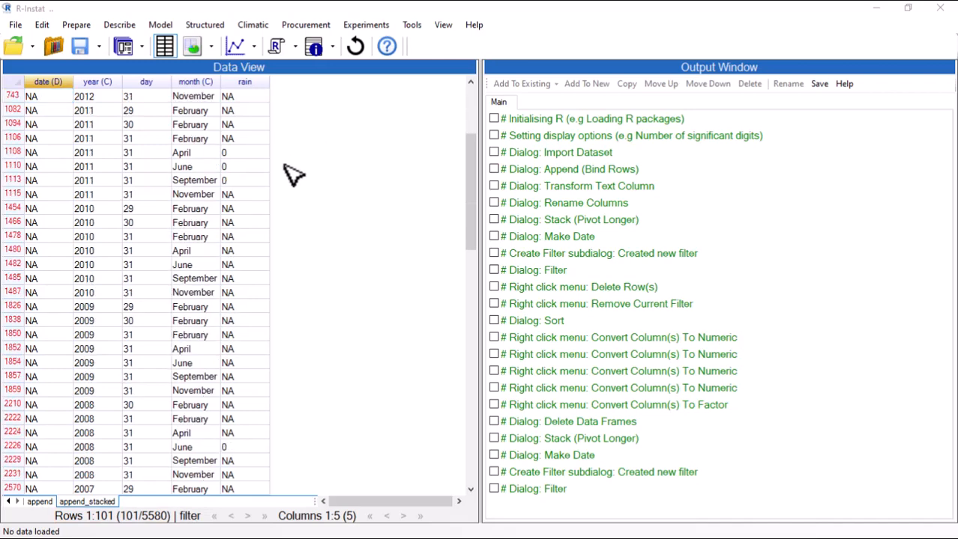
pyautogui.scroll(-4, 294, 174)
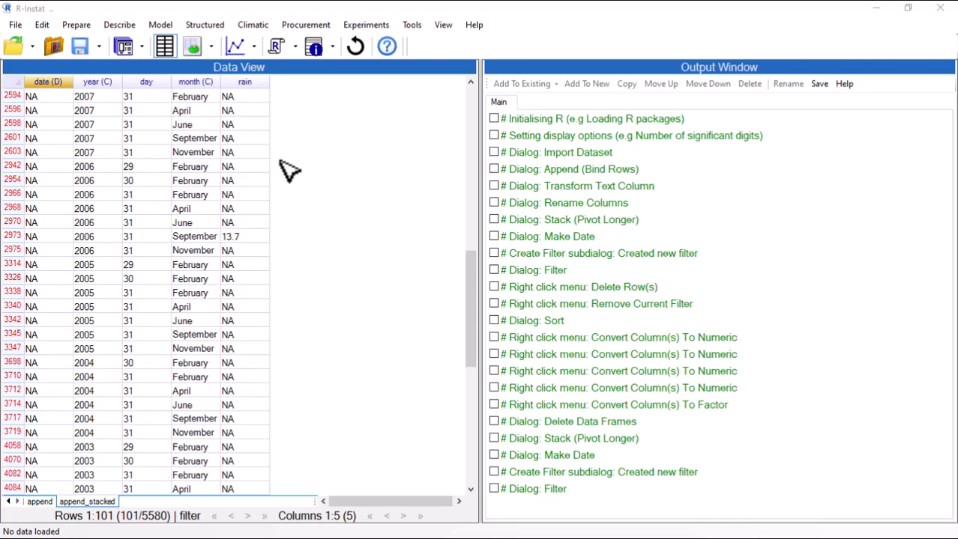
# Delete all the filtered rows with missing dates from append_stacked
pyautogui.click(15, 85)
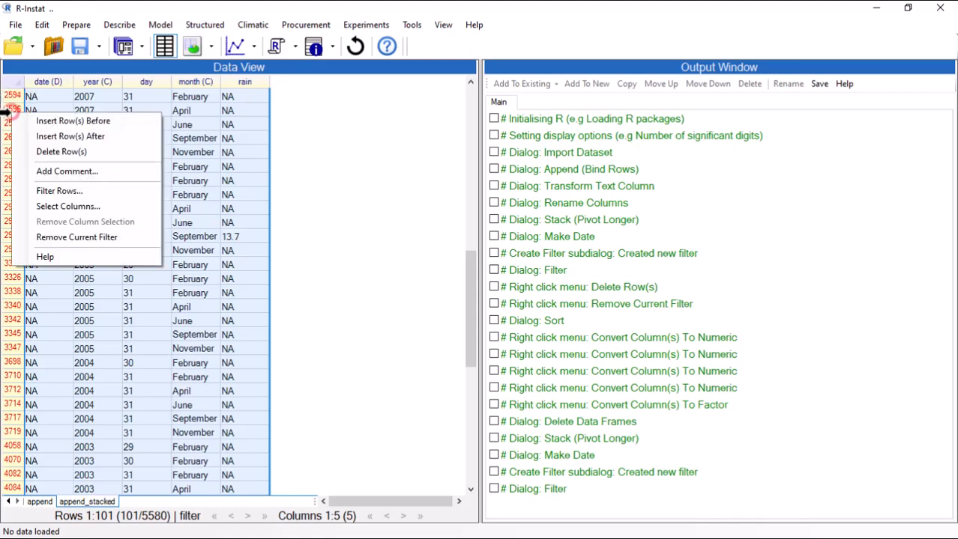
pyautogui.click(60, 152)
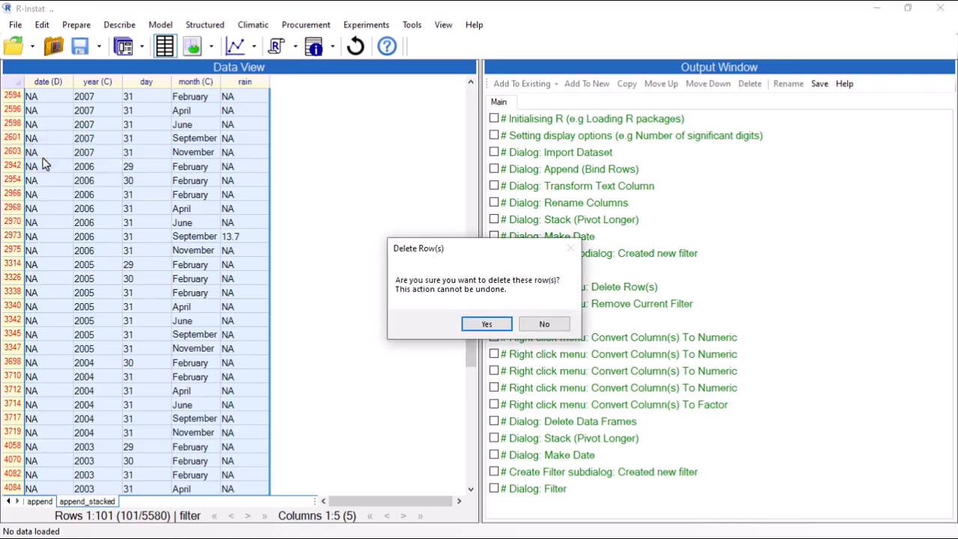
pyautogui.click(486, 325)
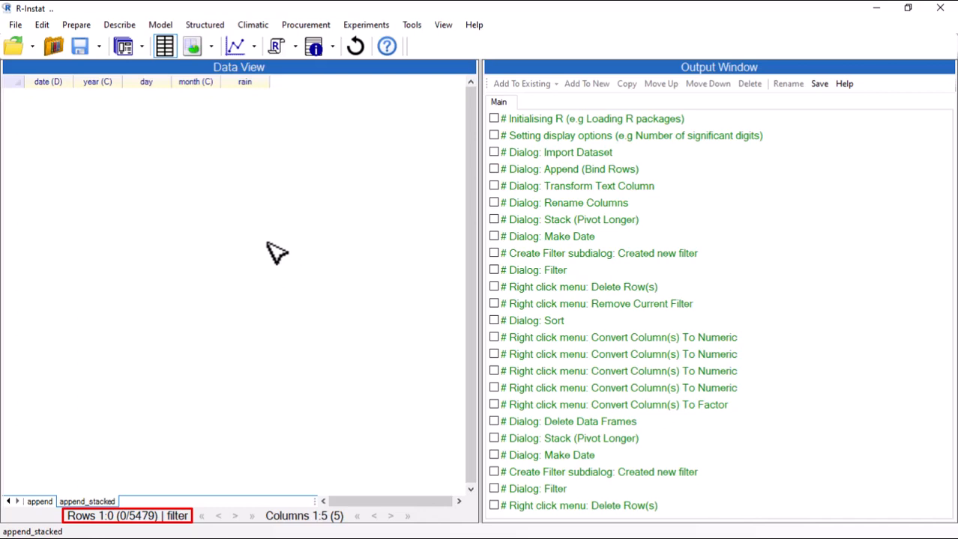
# Remove the current filter from append_stacked and return to its first rows
pyautogui.rightClick(120, 137)
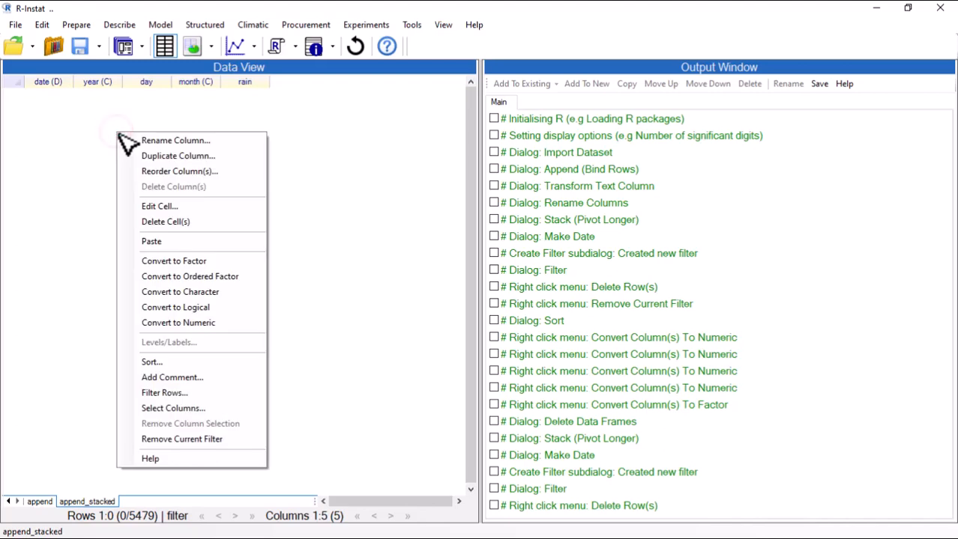
pyautogui.click(158, 440)
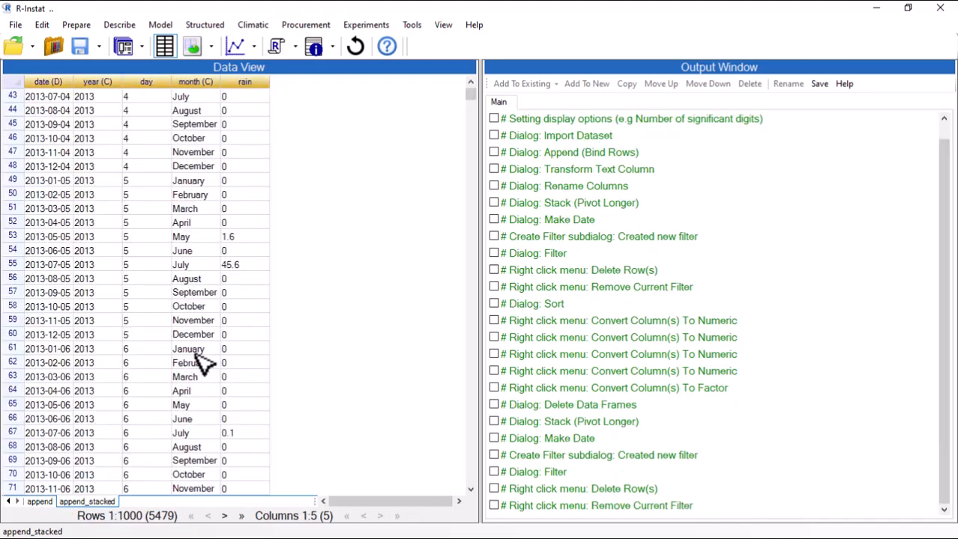
pyautogui.moveTo(470, 110); pyautogui.dragTo(470, 95)
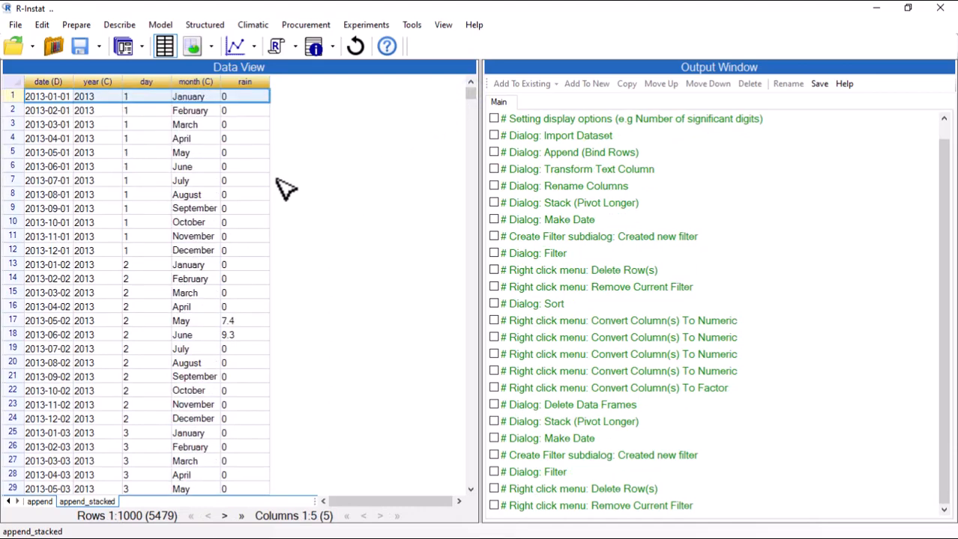
# Sort append_stacked by the date column in ascending order and check the sorted rows
pyautogui.rightClick(54, 98)
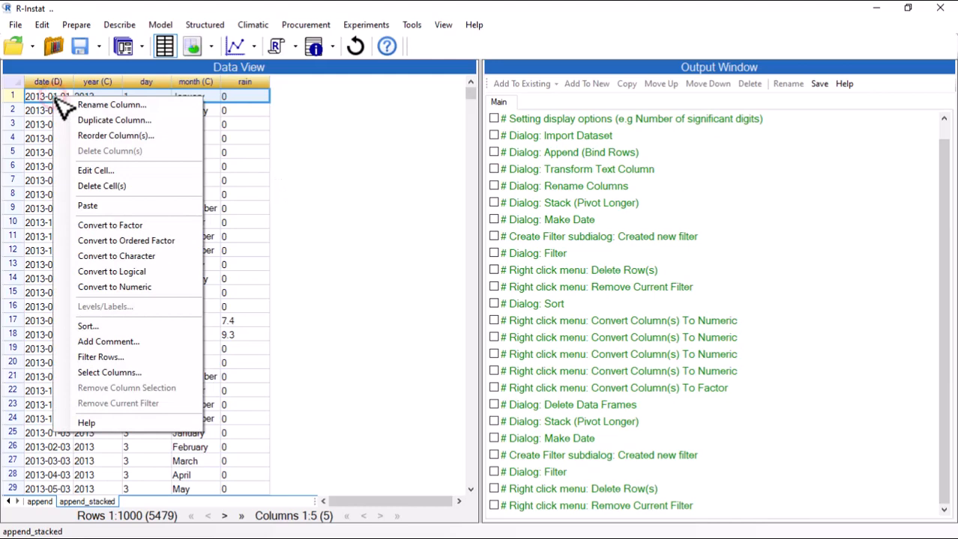
pyautogui.click(85, 328)
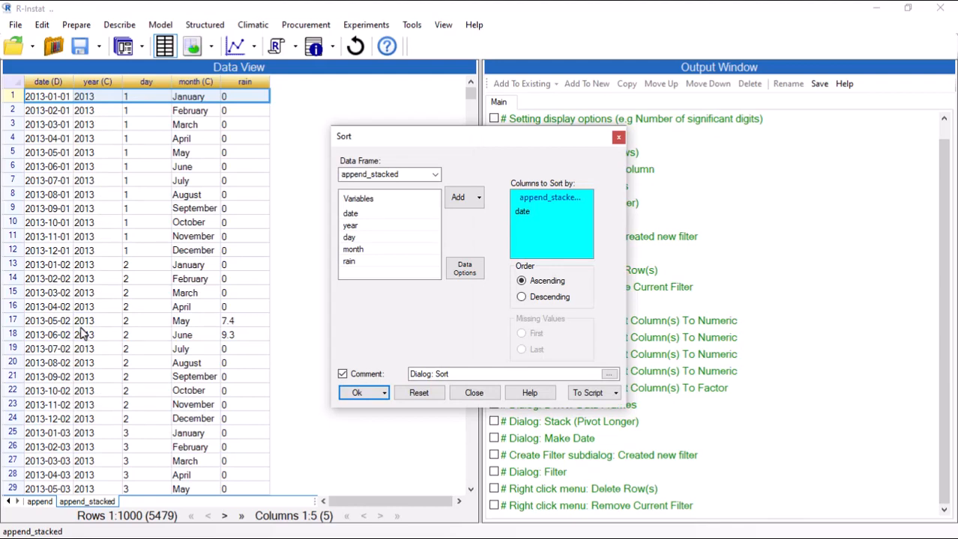
pyautogui.click(354, 394)
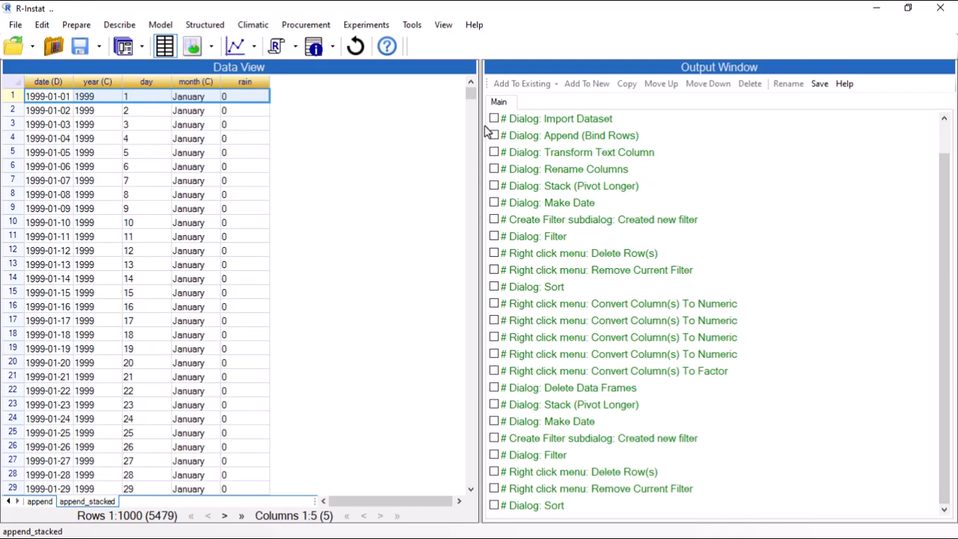
pyautogui.moveTo(472, 96); pyautogui.dragTo(471, 182)
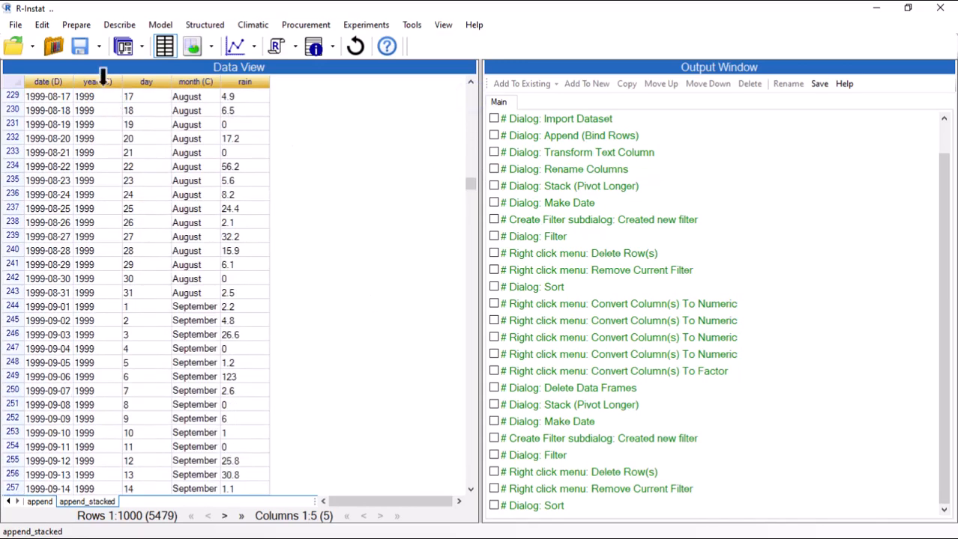
# Convert the year column to numeric and the month column to a factor in append_stacked
pyautogui.rightClick(103, 77)
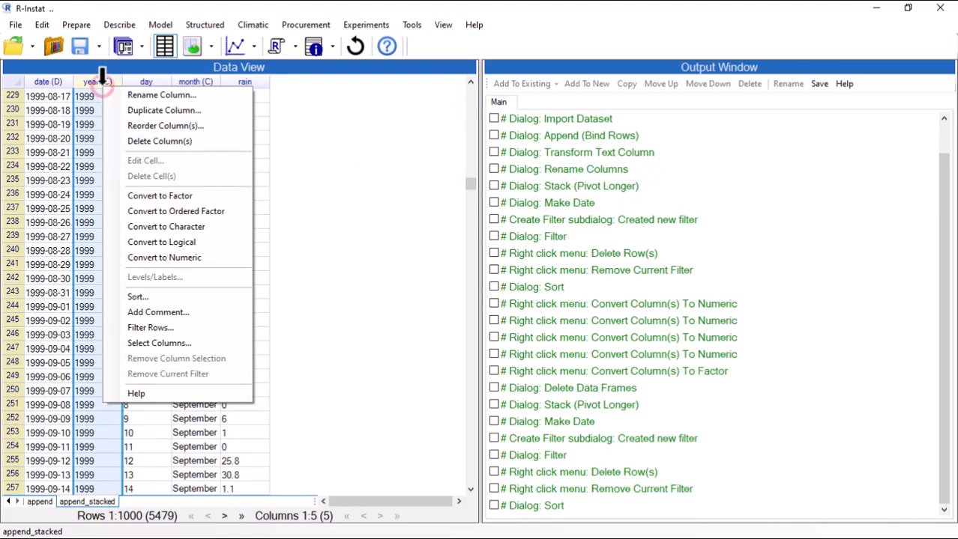
pyautogui.click(172, 258)
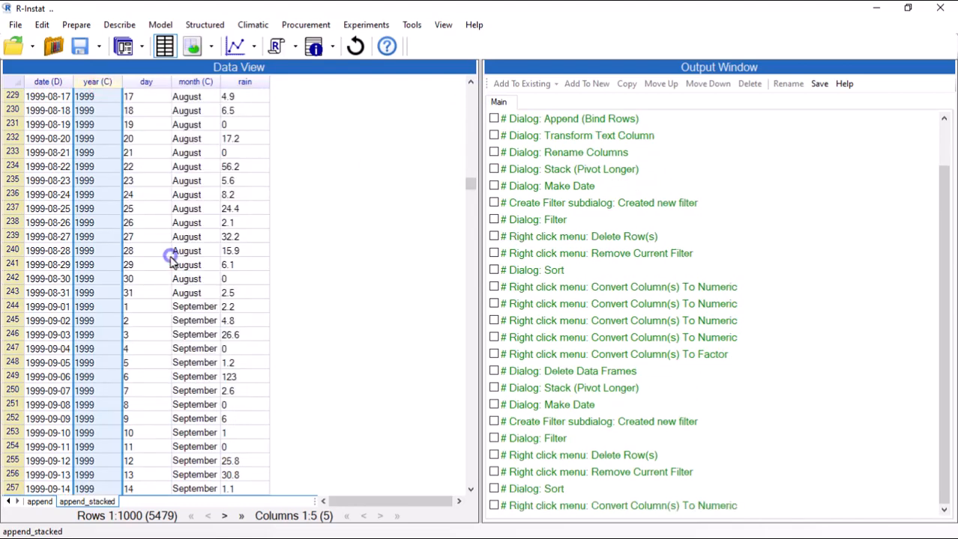
pyautogui.rightClick(185, 77)
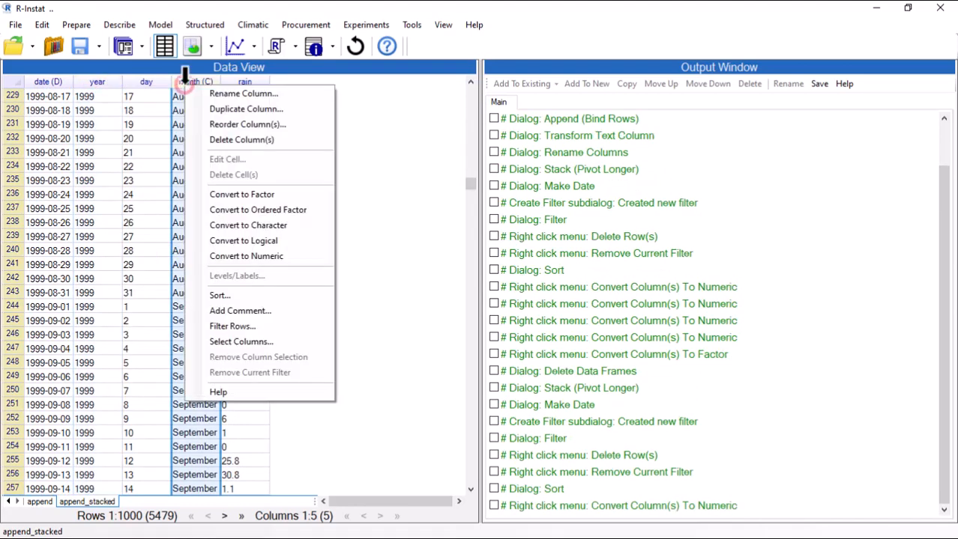
pyautogui.click(222, 194)
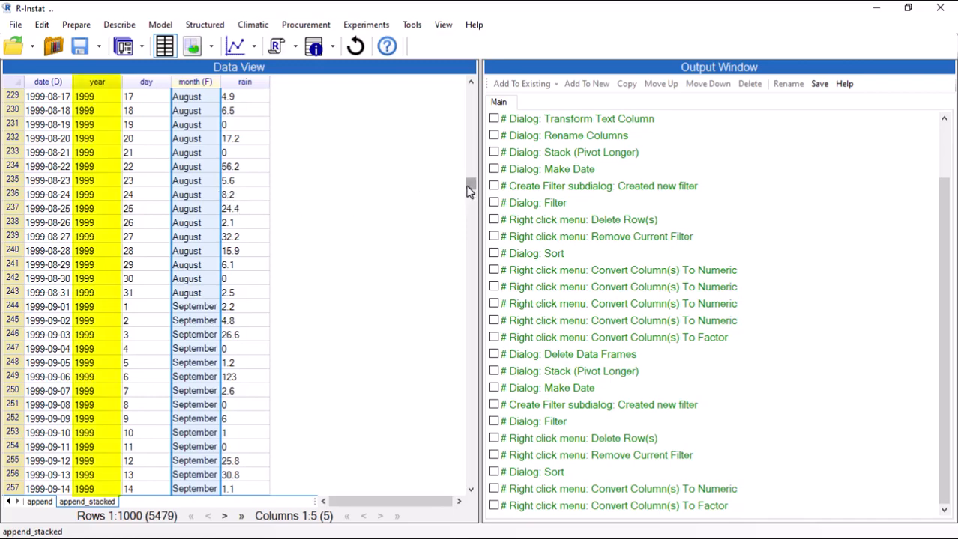
pyautogui.moveTo(469, 187); pyautogui.dragTo(472, 95)
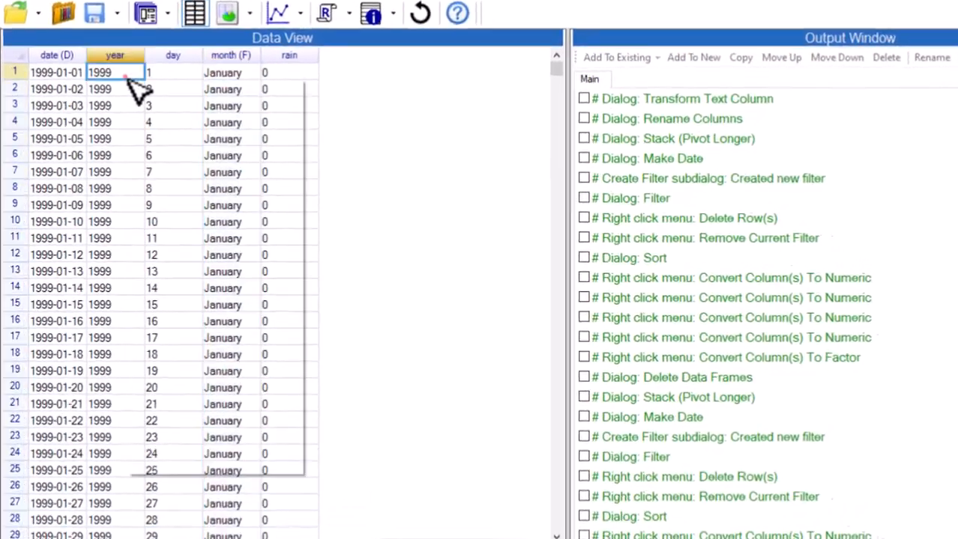
# Run a default One Variable Summarise on all five append_stacked columns: date, year, day, month and rain
pyautogui.rightClick(106, 97)
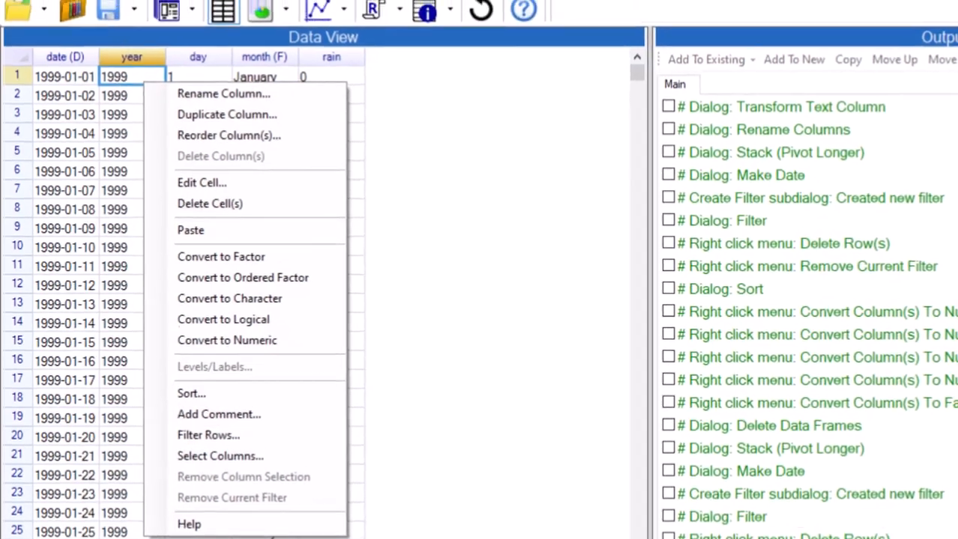
pyautogui.click(110, 35)
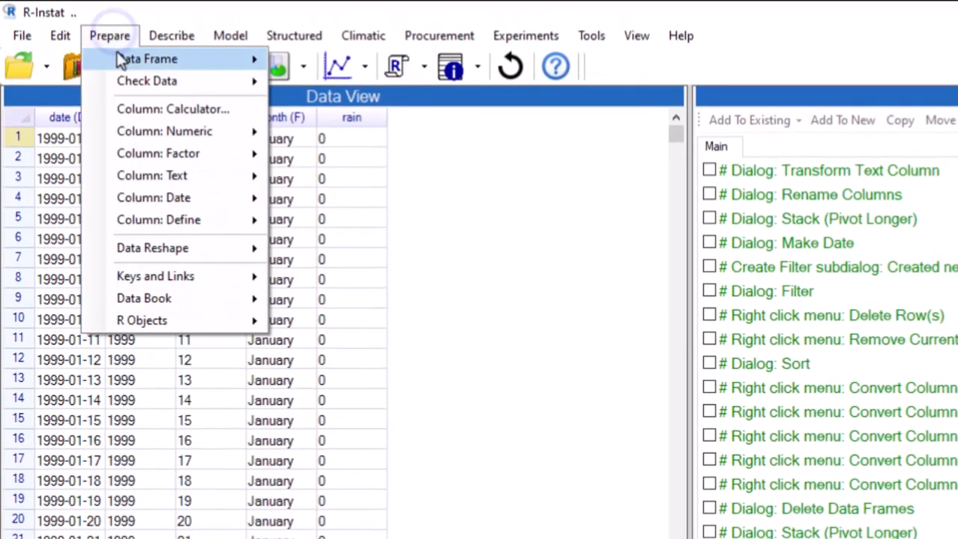
pyautogui.moveTo(124, 61)
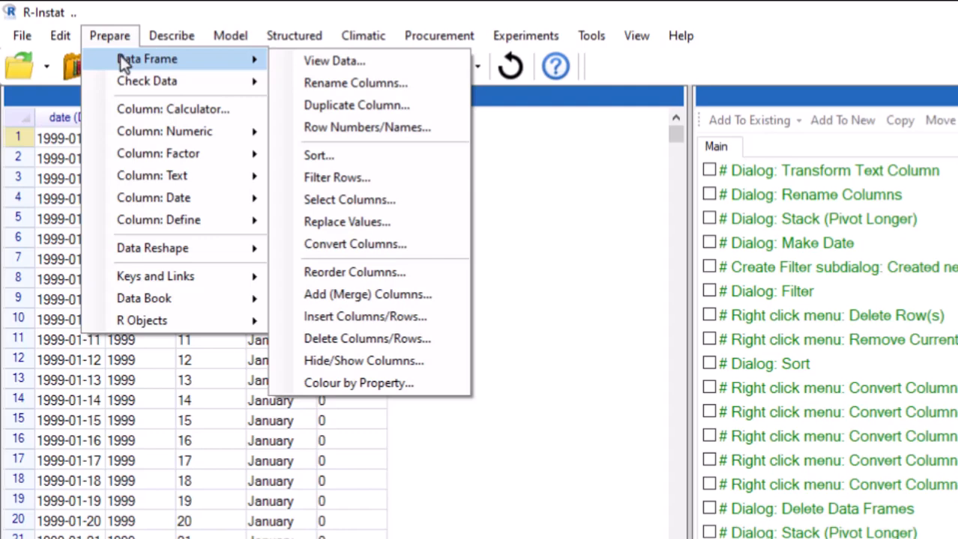
pyautogui.moveTo(124, 81)
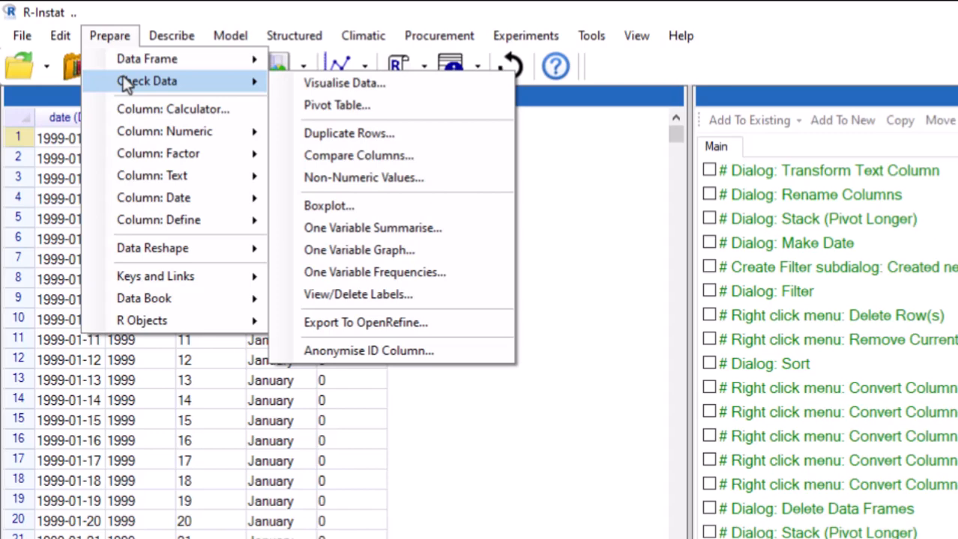
pyautogui.click(312, 230)
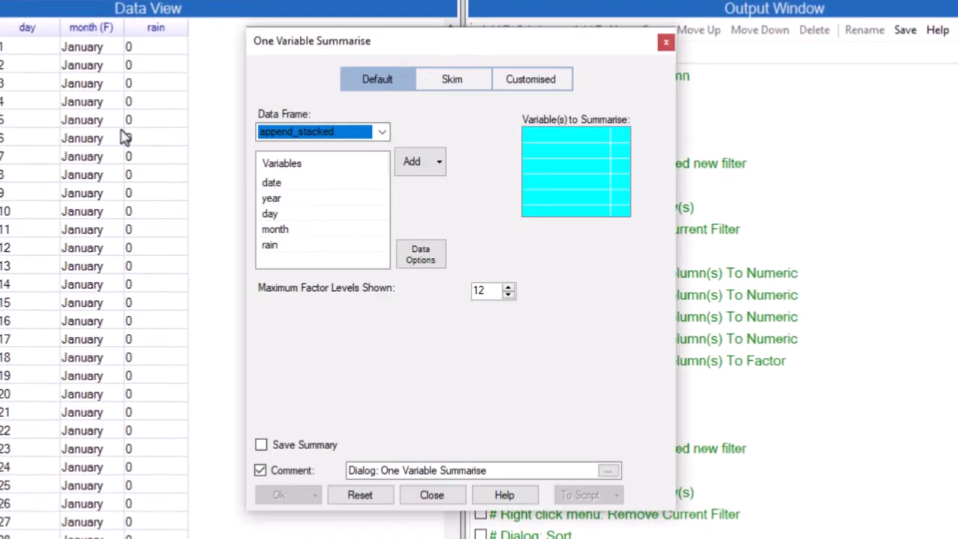
pyautogui.click(439, 167)
pyautogui.click(442, 210)
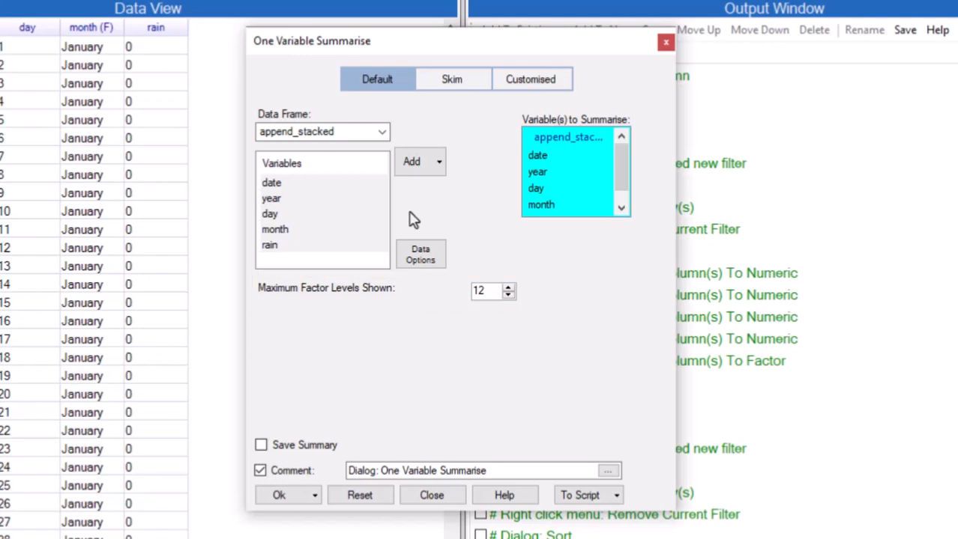
pyautogui.click(278, 498)
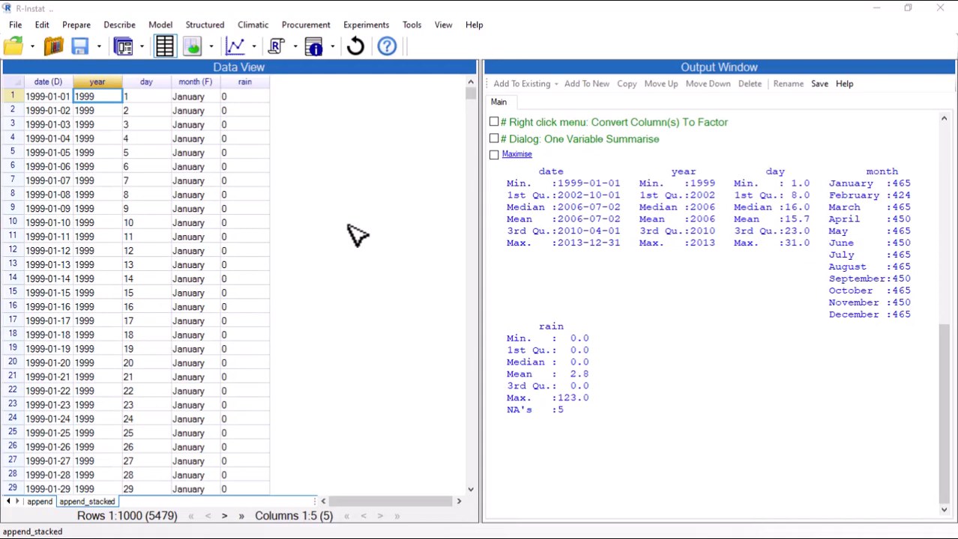
# Set up a numeric Transform of the rain column in append_stacked as a logical test for values >= 1
pyautogui.click(76, 24)
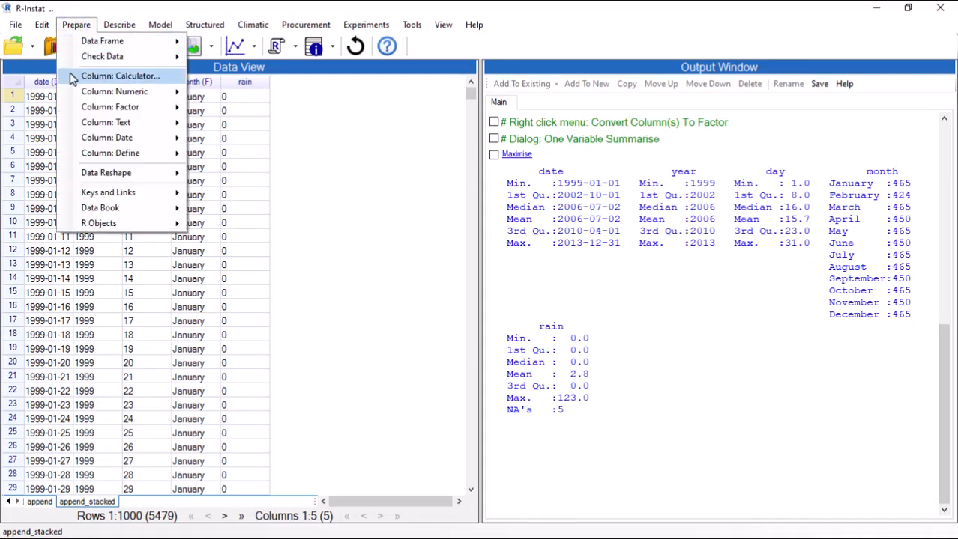
pyautogui.moveTo(120, 91)
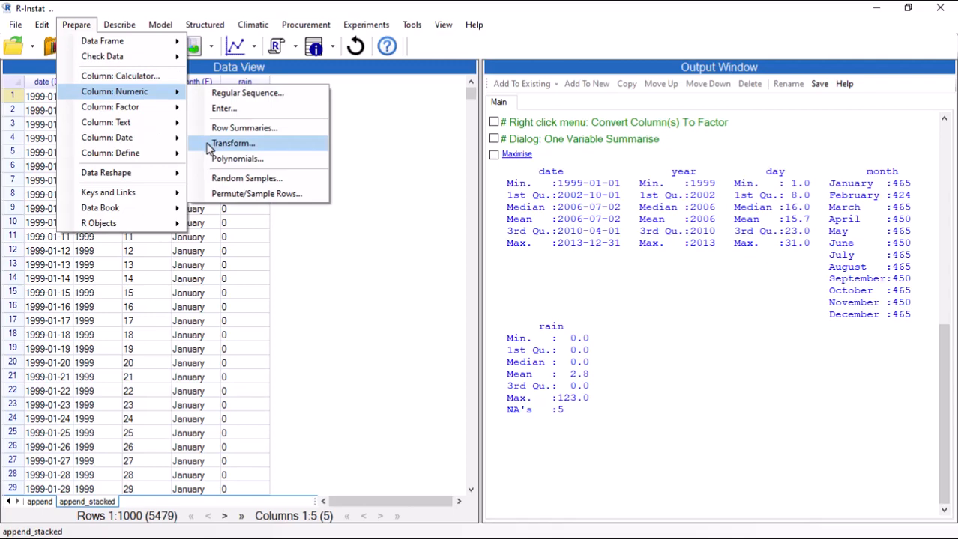
pyautogui.click(210, 146)
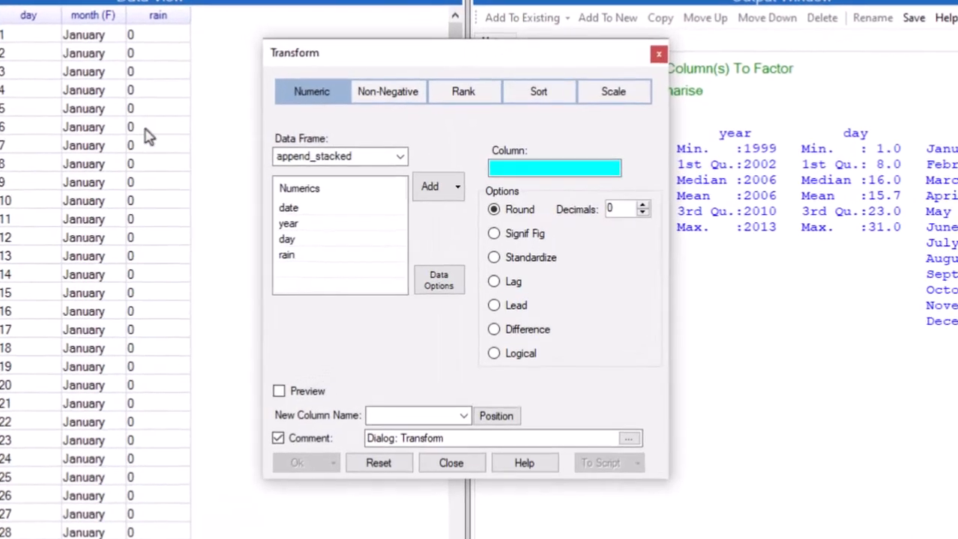
pyautogui.click(293, 257)
pyautogui.click(425, 193)
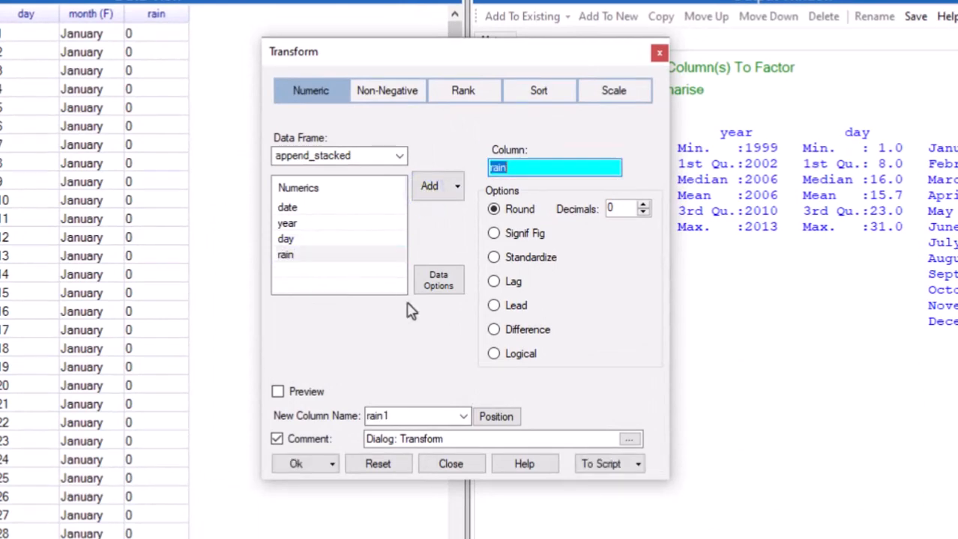
pyautogui.click(493, 354)
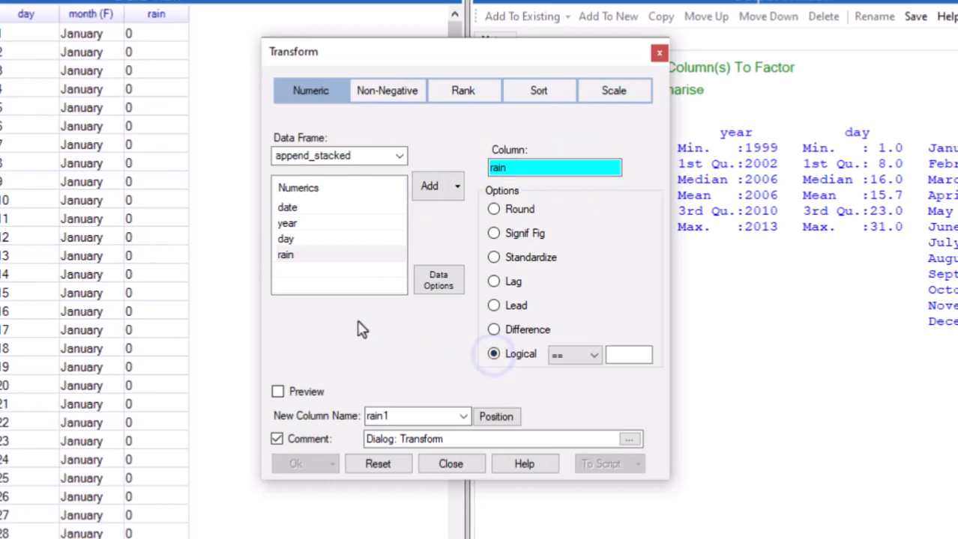
pyautogui.click(592, 356)
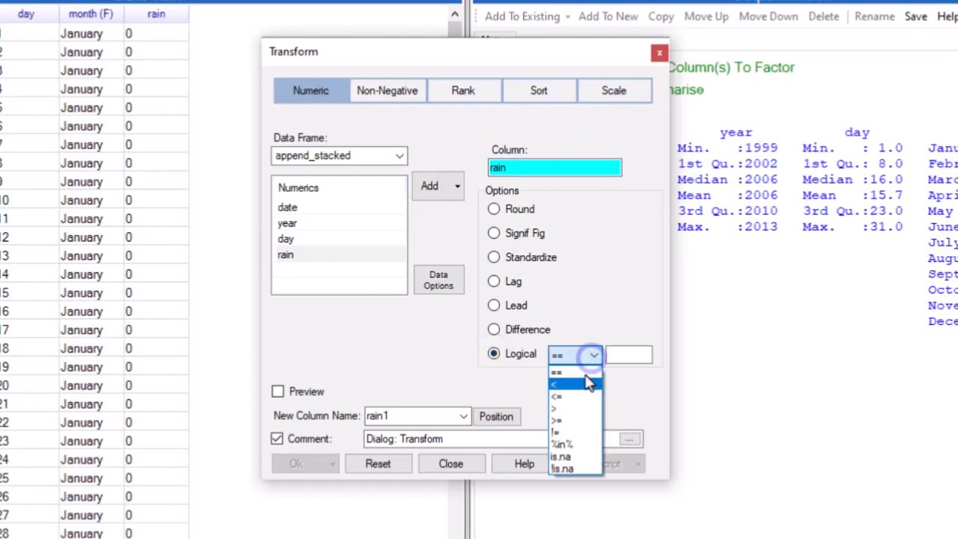
pyautogui.click(575, 421)
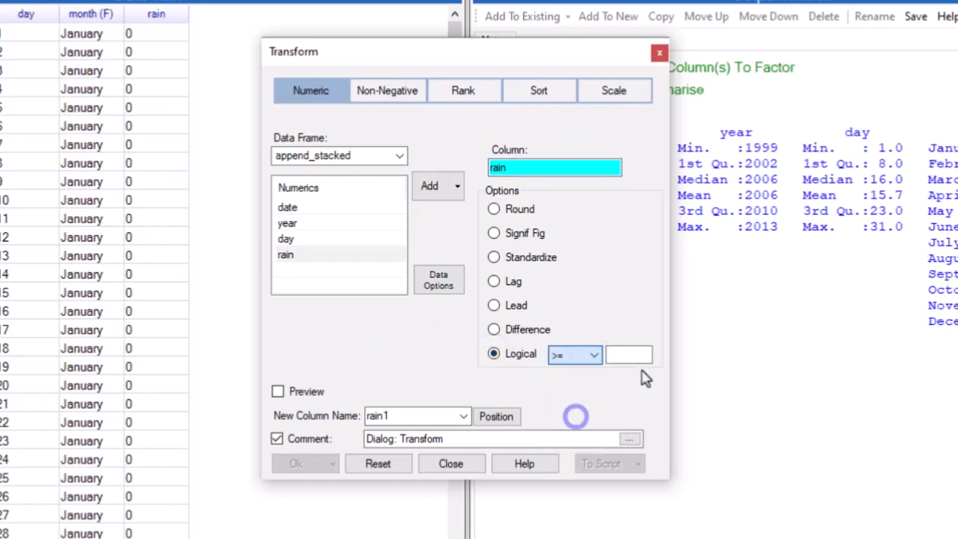
pyautogui.click(630, 355)
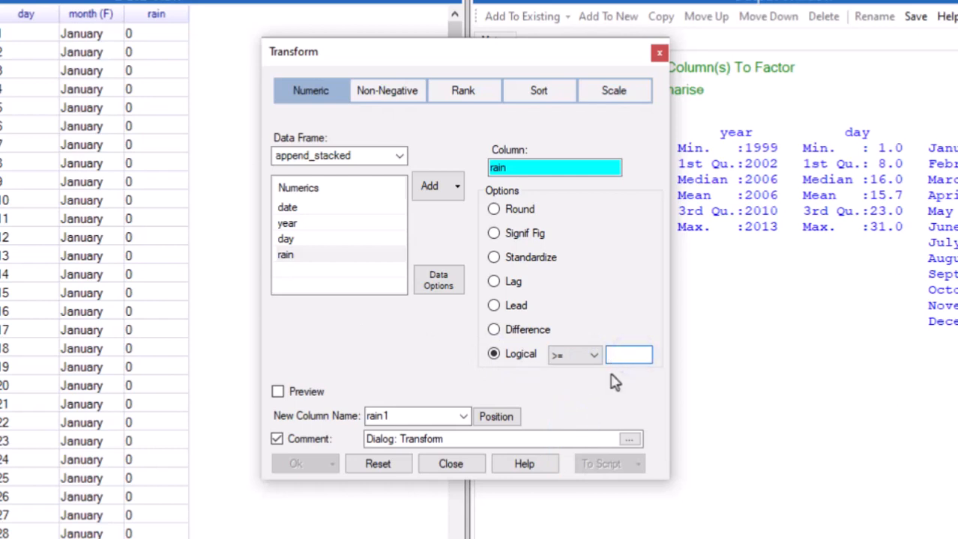
pyautogui.write('1')
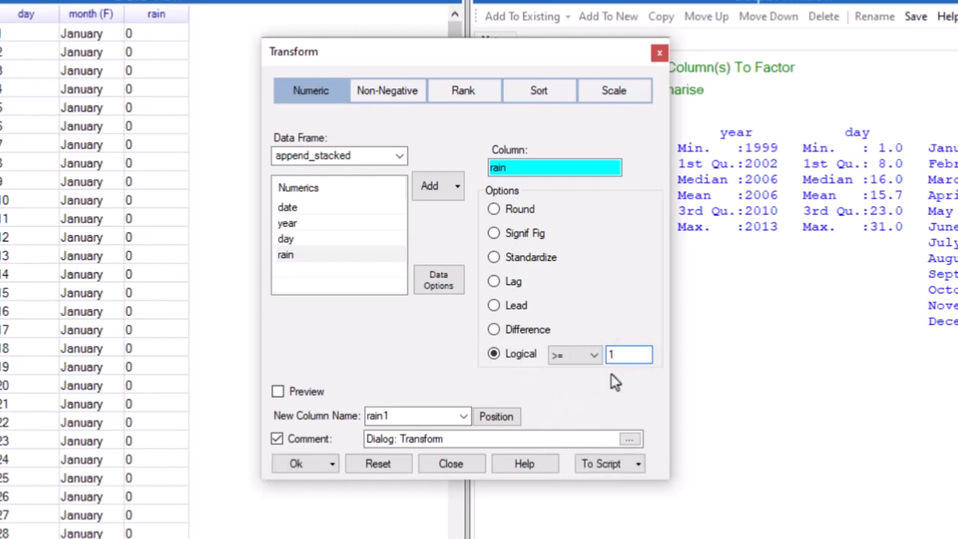
# Name the new column rainday, create it, and check its values against the rain column further down the rows
pyautogui.doubleClick(395, 418)
pyautogui.write('rainday')
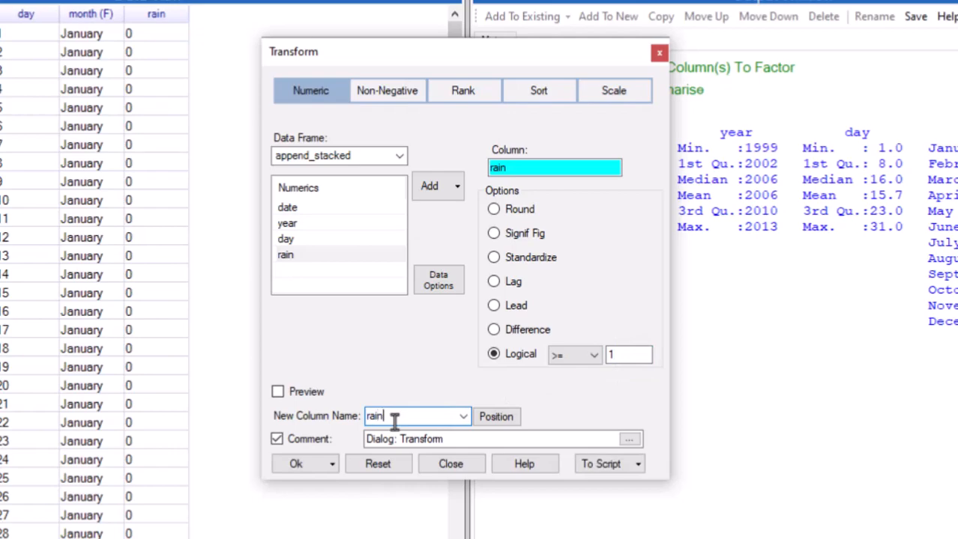
pyautogui.click(294, 463)
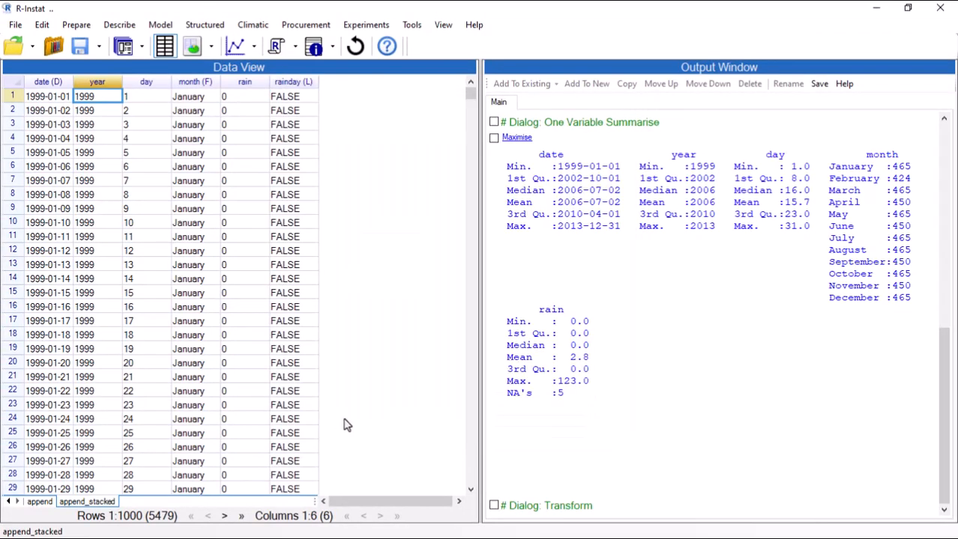
pyautogui.scroll(-20, 381, 401)
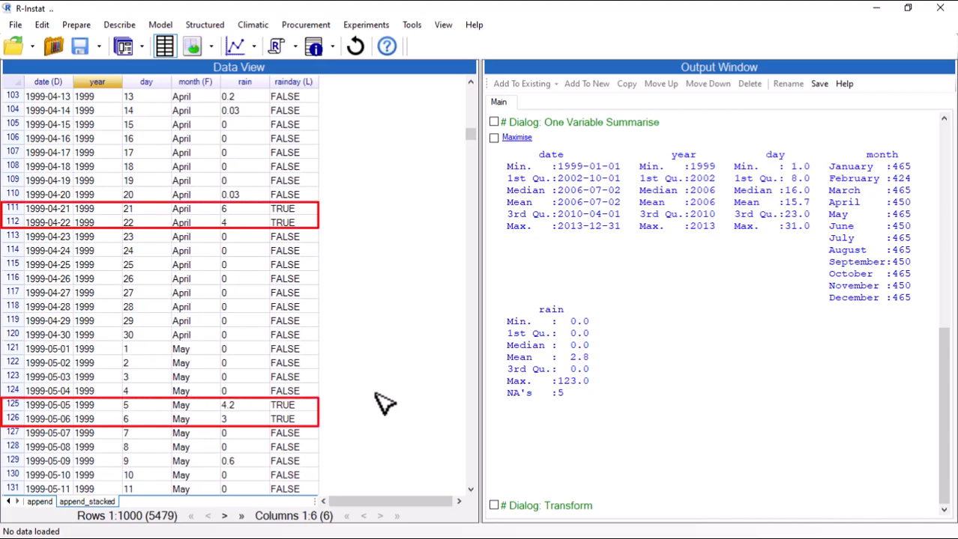
# Set up Column Summaries for append_stacked with rain and rainday as the variables to summarise, grouped by year
pyautogui.click(73, 29)
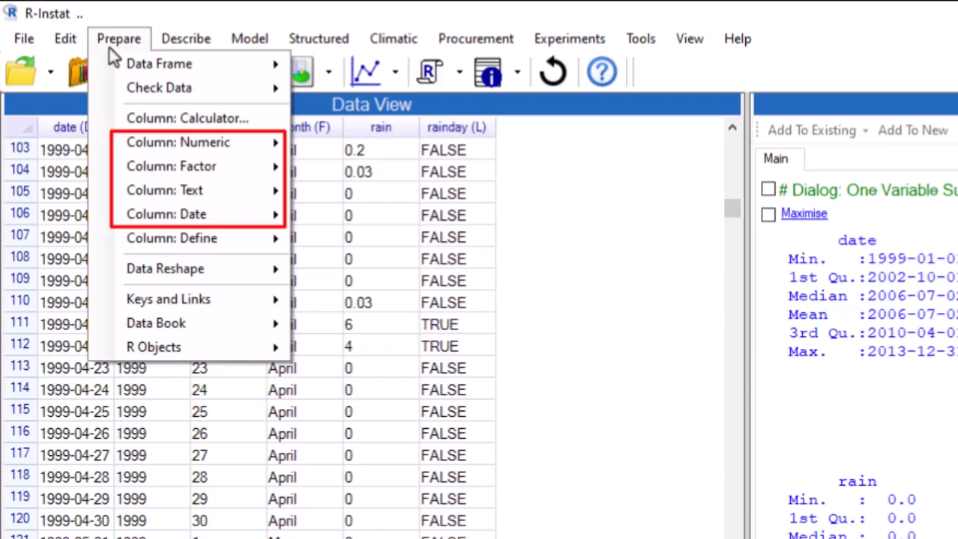
pyautogui.moveTo(163, 273)
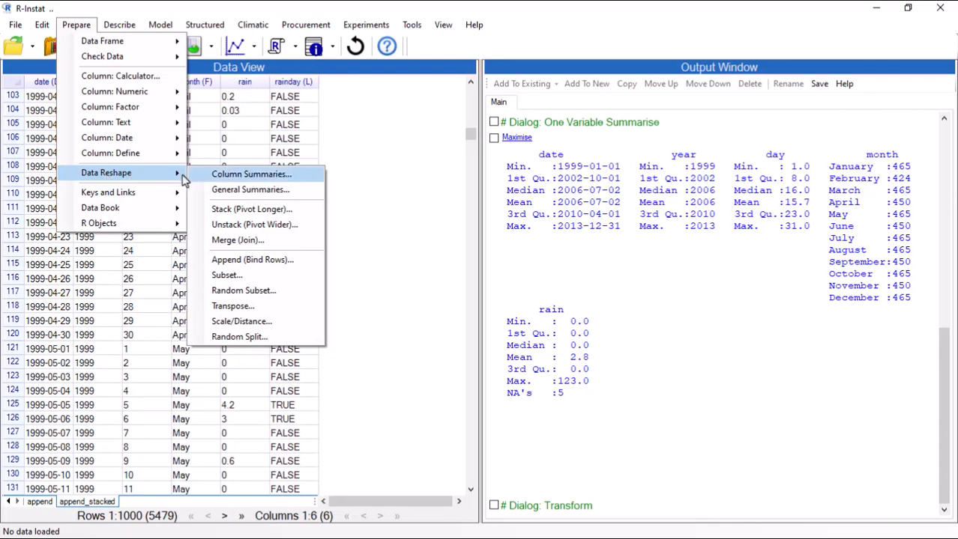
pyautogui.click(209, 178)
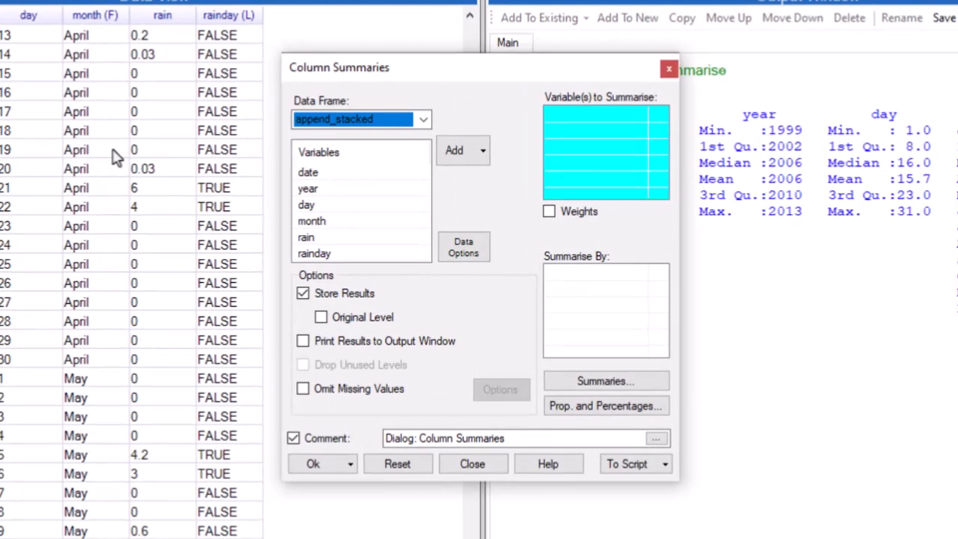
pyautogui.click(307, 238)
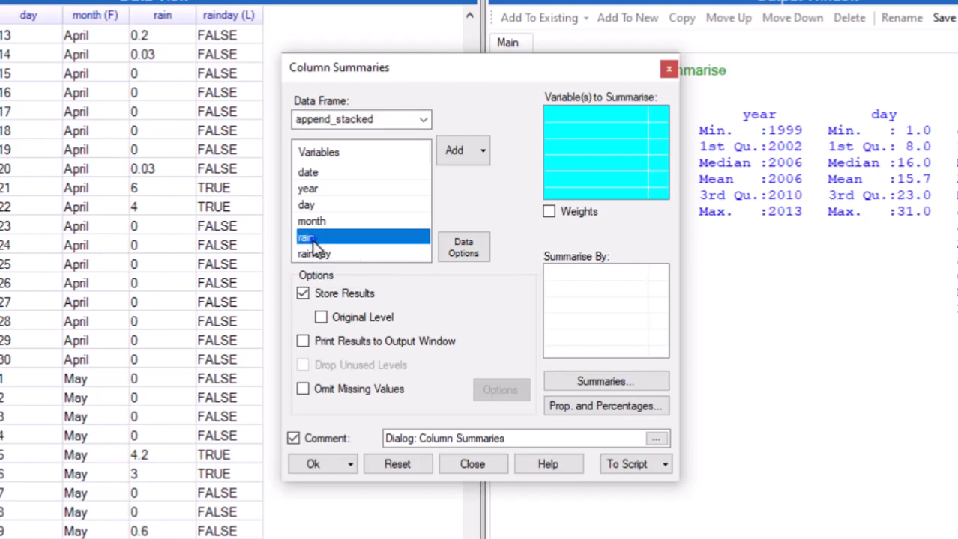
pyautogui.click(455, 153)
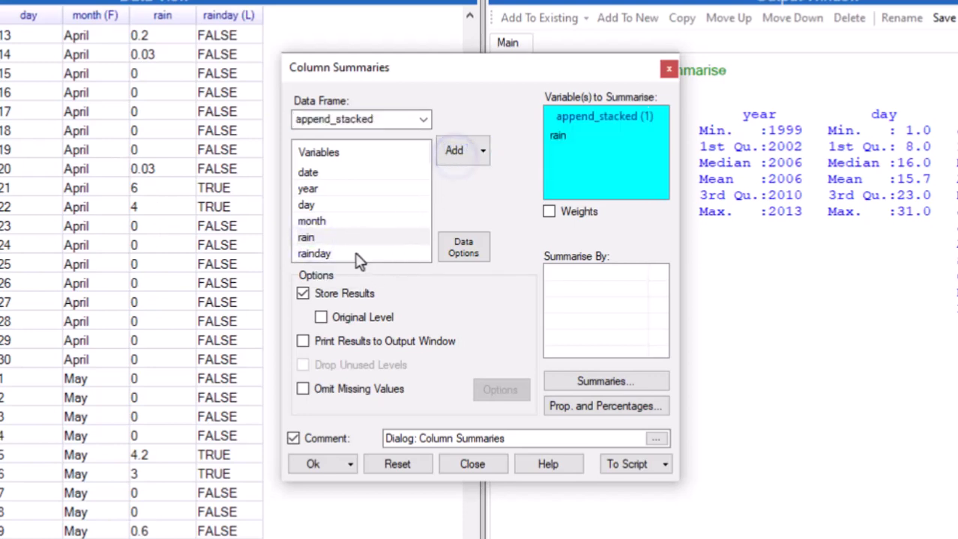
pyautogui.click(357, 253)
pyautogui.click(448, 152)
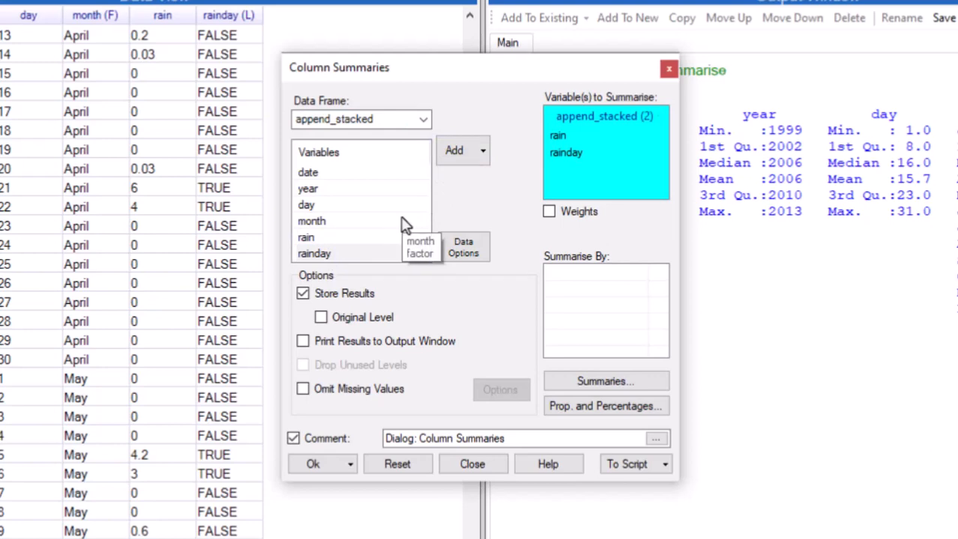
pyautogui.click(559, 292)
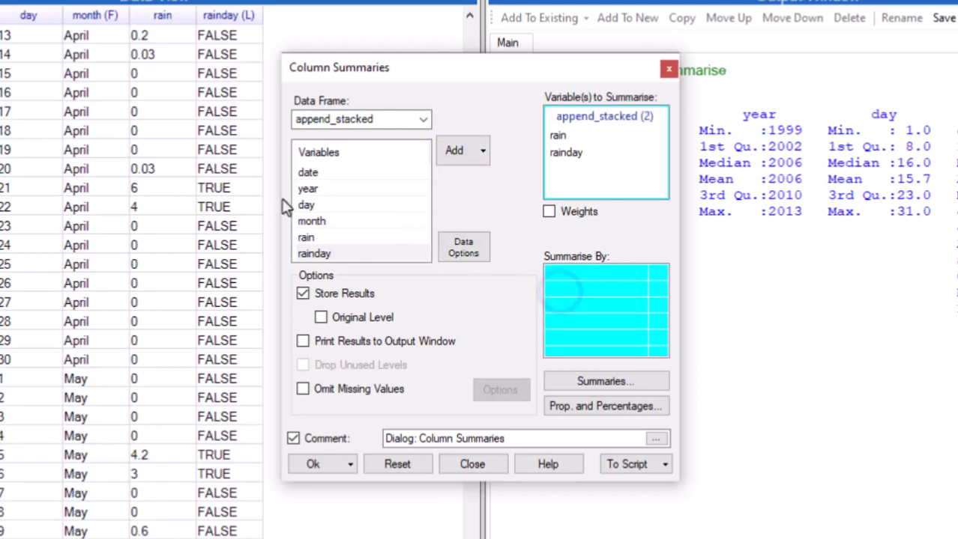
pyautogui.click(311, 189)
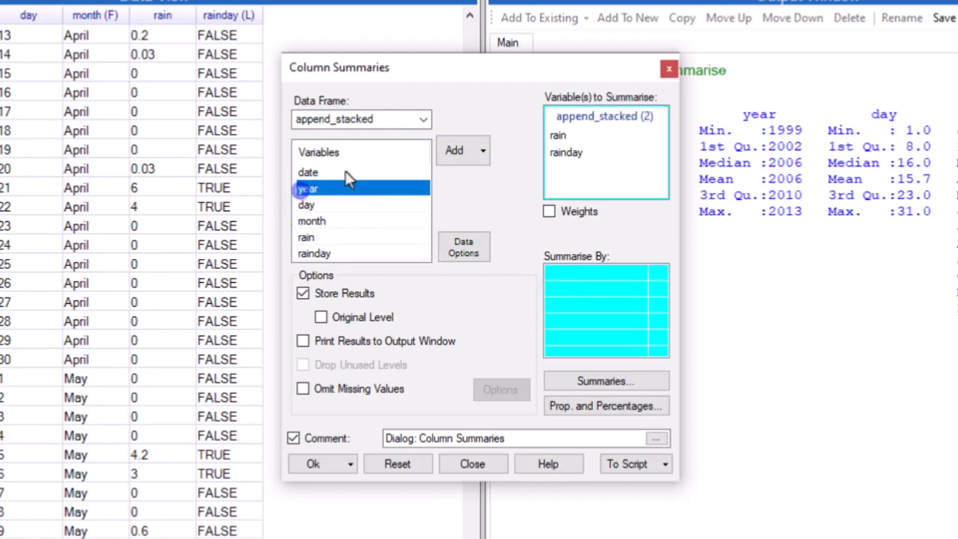
pyautogui.click(459, 160)
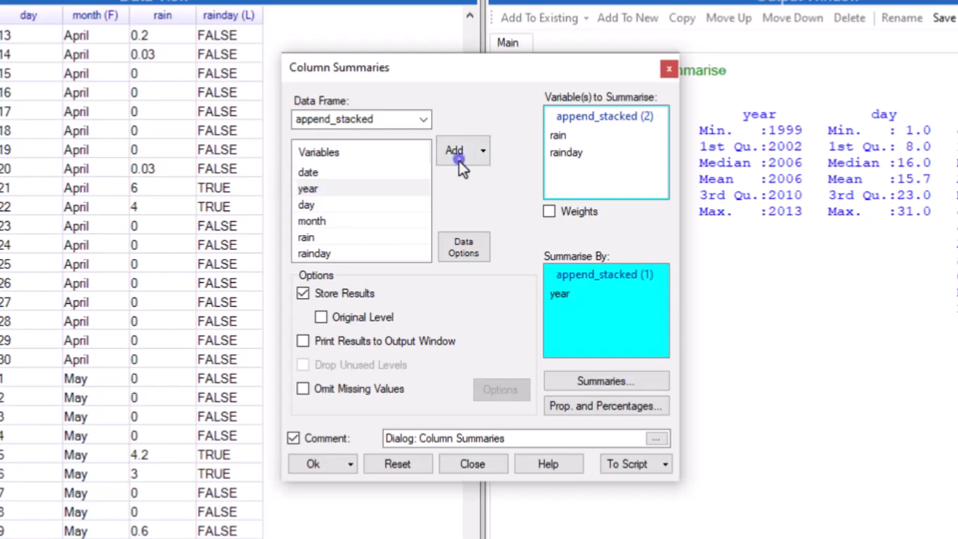
# Exclude N Total from the summaries, keeping N Non Missing and Sum, and run the yearly column summaries
pyautogui.click(560, 383)
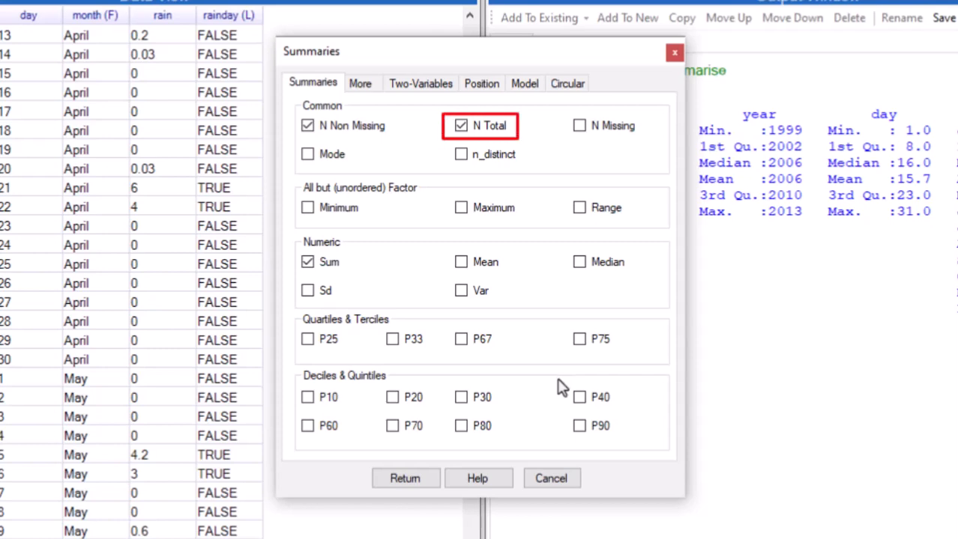
pyautogui.click(461, 126)
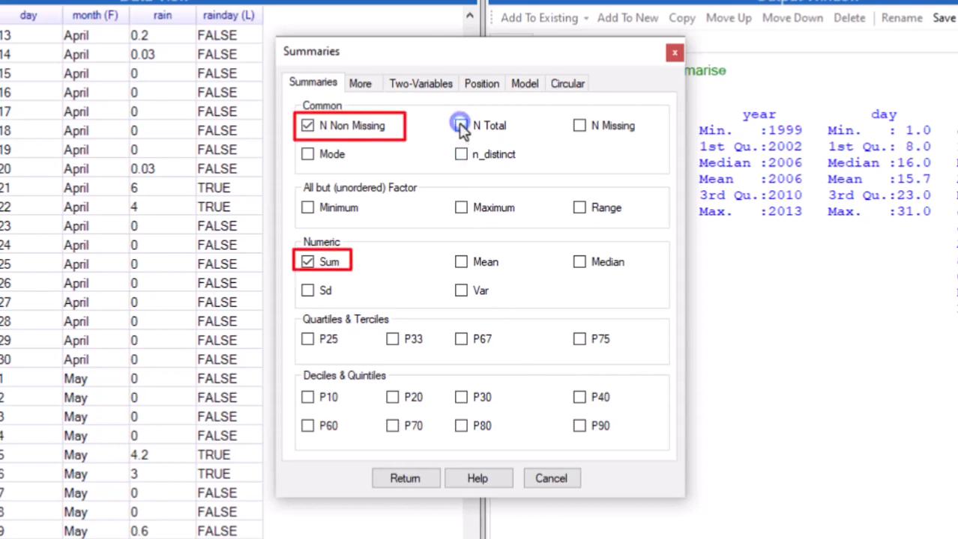
pyautogui.click(405, 479)
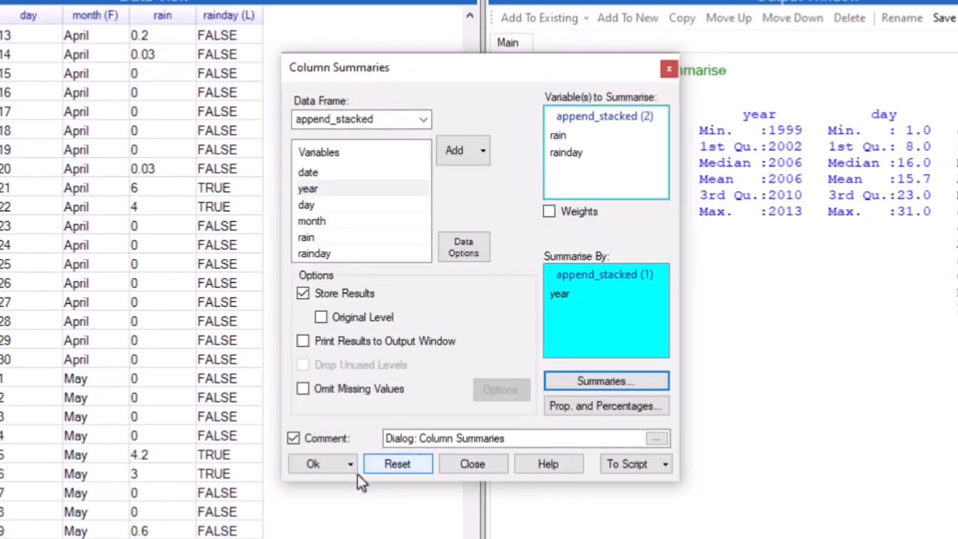
pyautogui.click(315, 468)
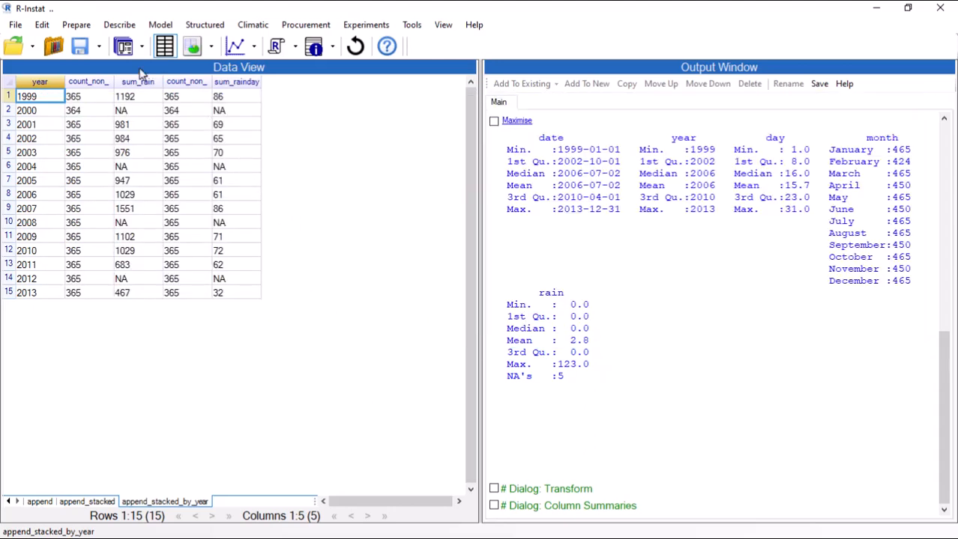
# Rerun the yearly Column Summaries for rain and rainday with missing values omitted
pyautogui.click(123, 49)
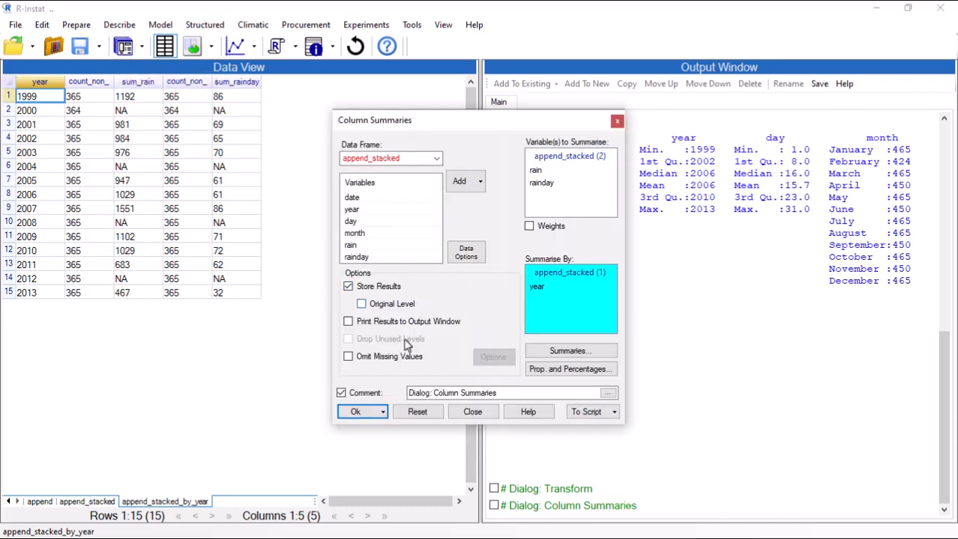
pyautogui.click(348, 358)
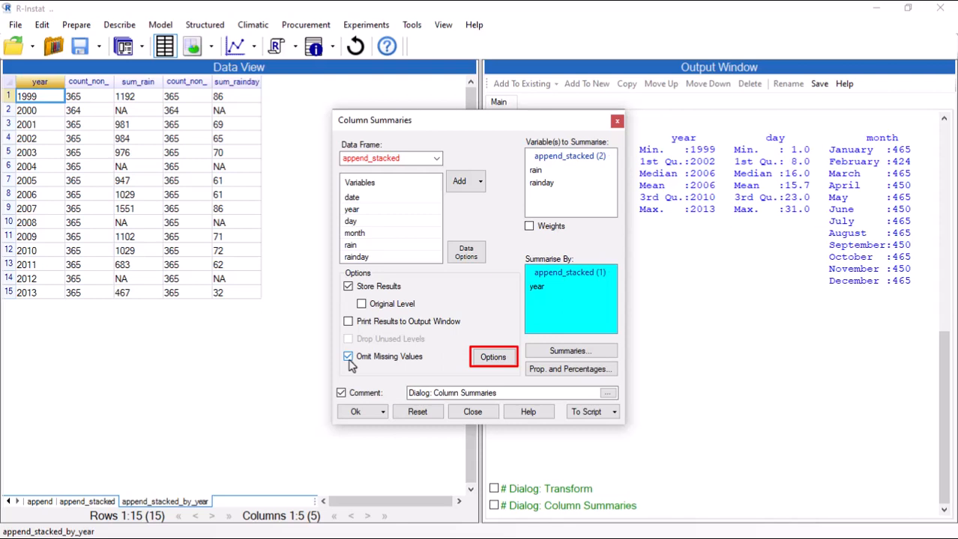
pyautogui.click(341, 415)
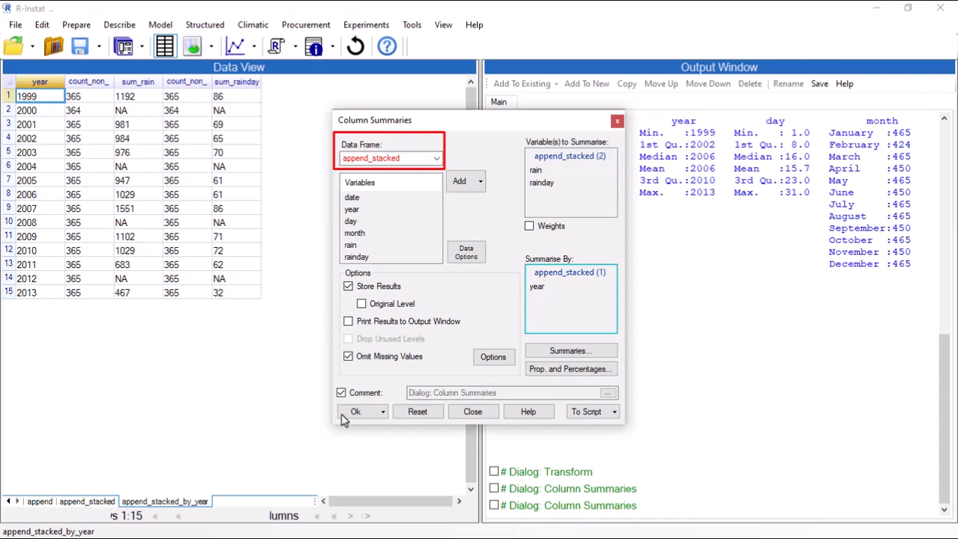
pyautogui.click(353, 412)
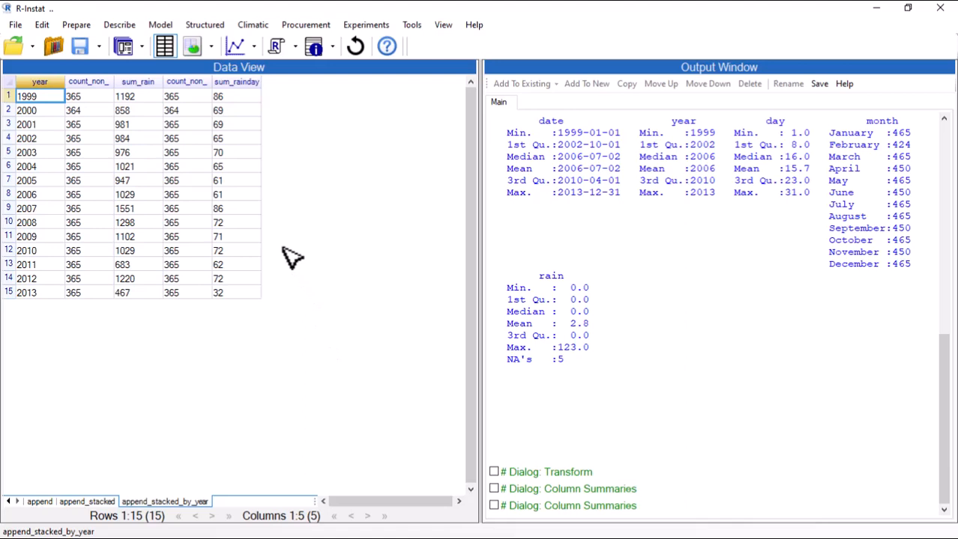
# Reopen Column Summaries, remove rainday from the variables to summarise, and add Maximum to the summaries for rain by year
pyautogui.click(123, 49)
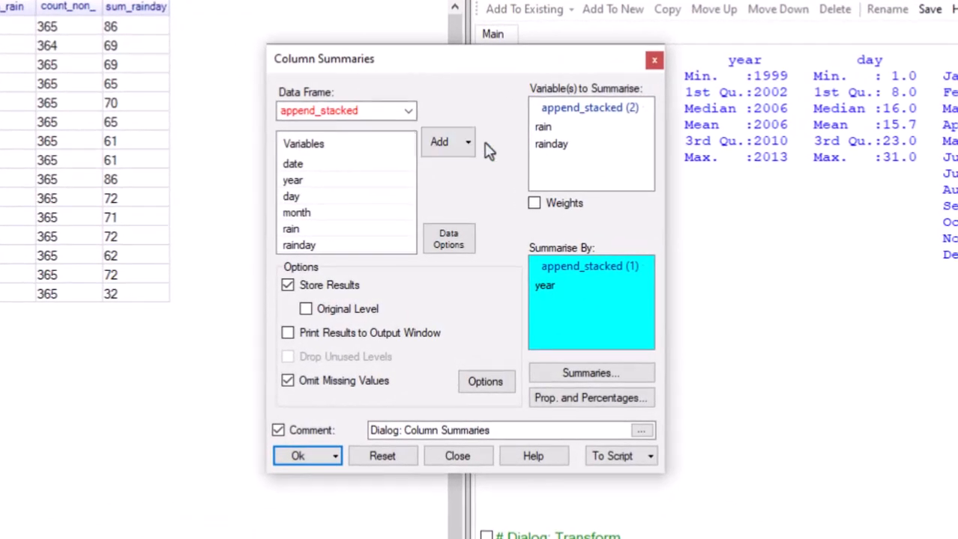
pyautogui.click(548, 144)
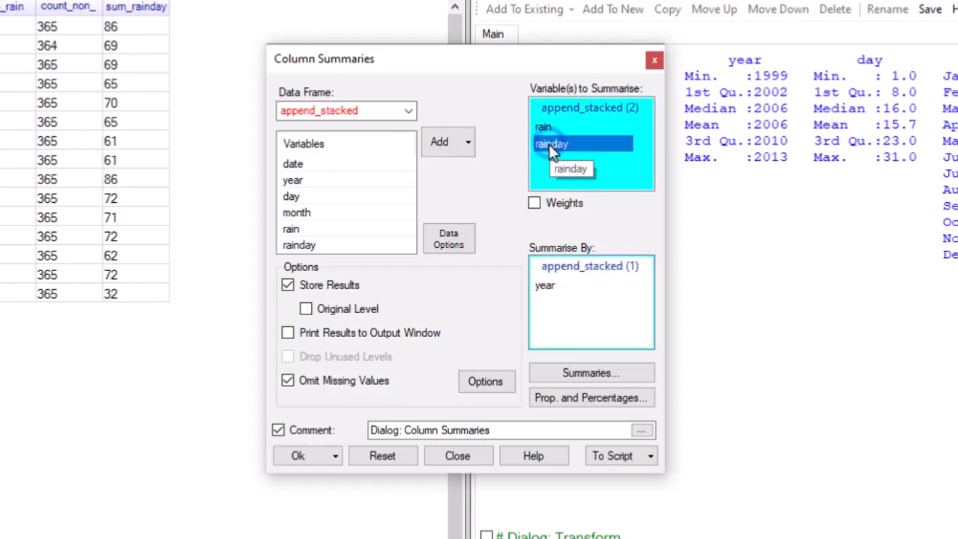
pyautogui.rightClick(548, 144)
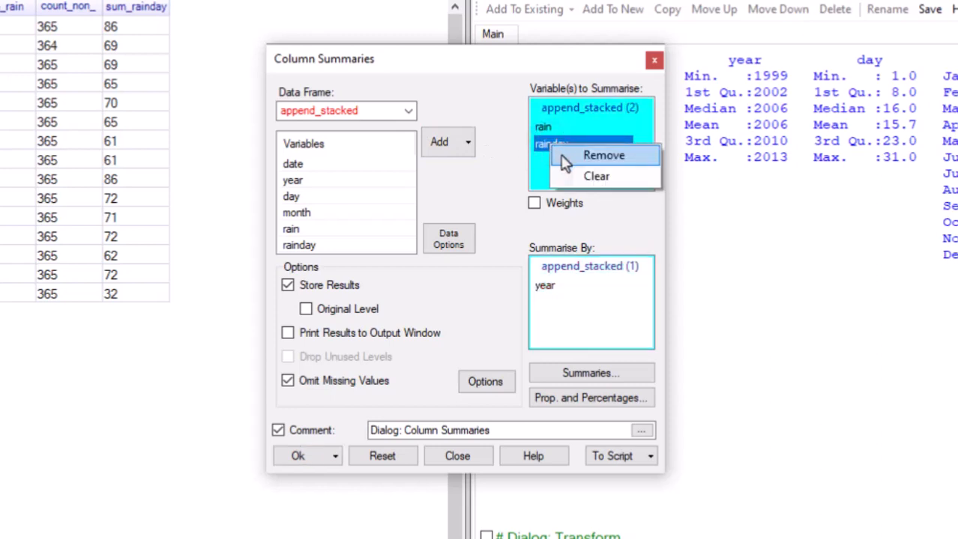
pyautogui.click(600, 156)
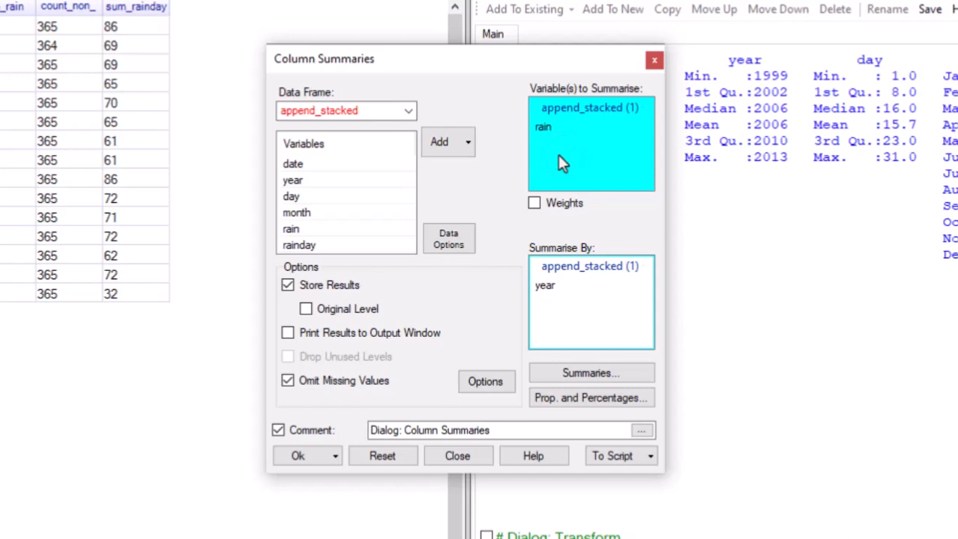
pyautogui.click(575, 372)
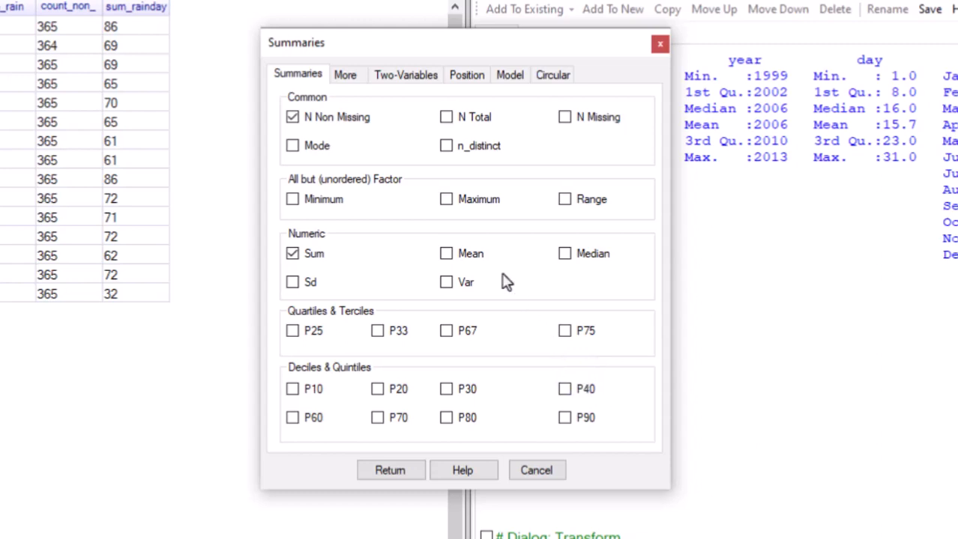
pyautogui.click(446, 199)
pyautogui.click(390, 472)
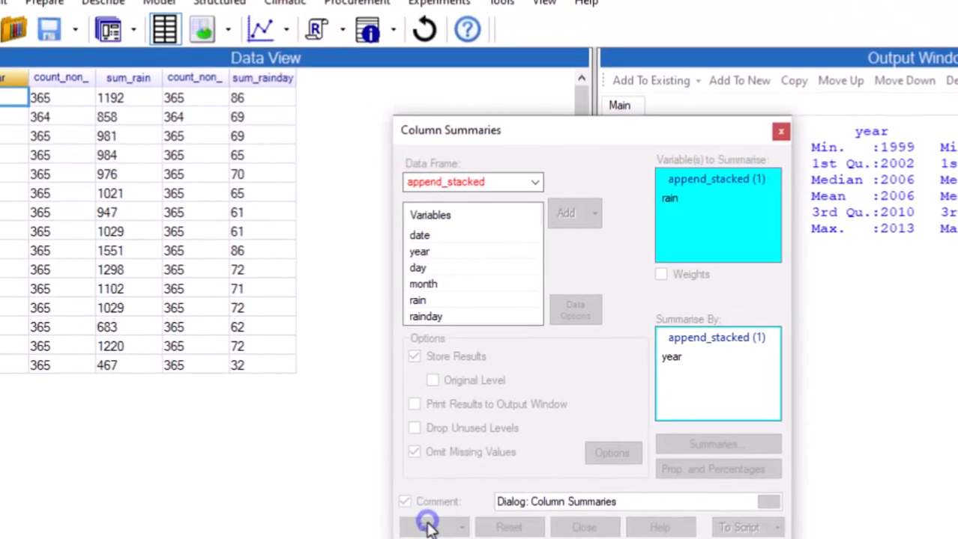
# Add month to the Summarise By factors in Column Summaries and run the rain summaries by year and month, keeping the dialog open
pyautogui.click(304, 459)
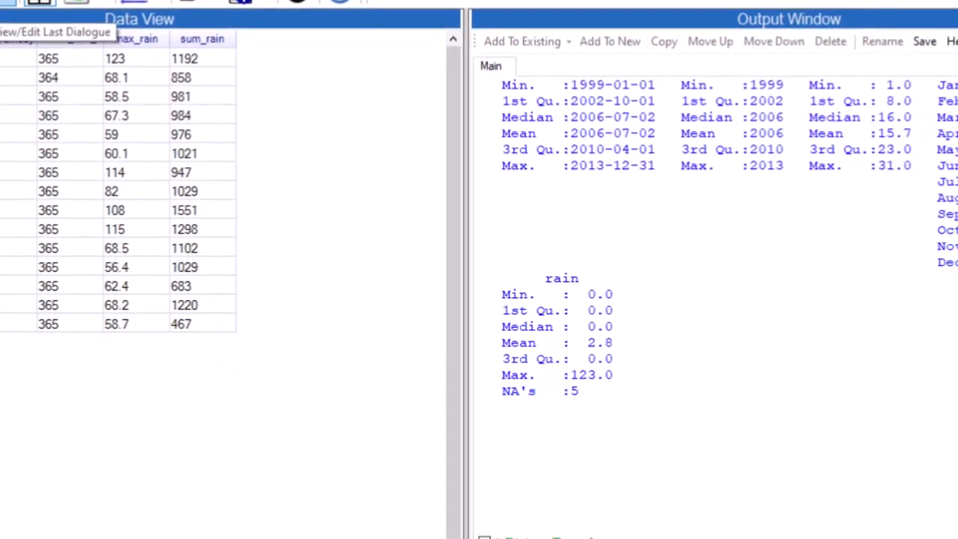
pyautogui.click(168, 63)
pyautogui.click(500, 323)
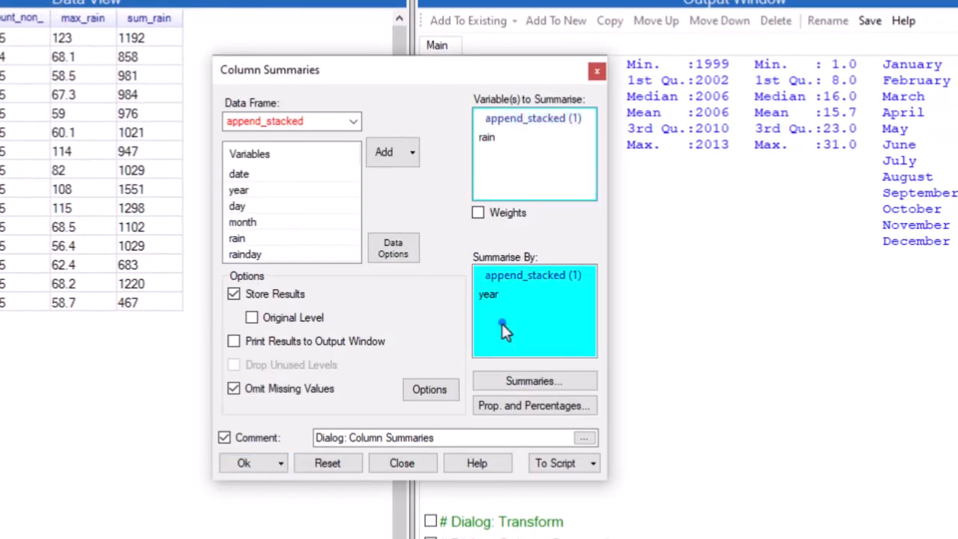
pyautogui.click(249, 224)
pyautogui.click(382, 154)
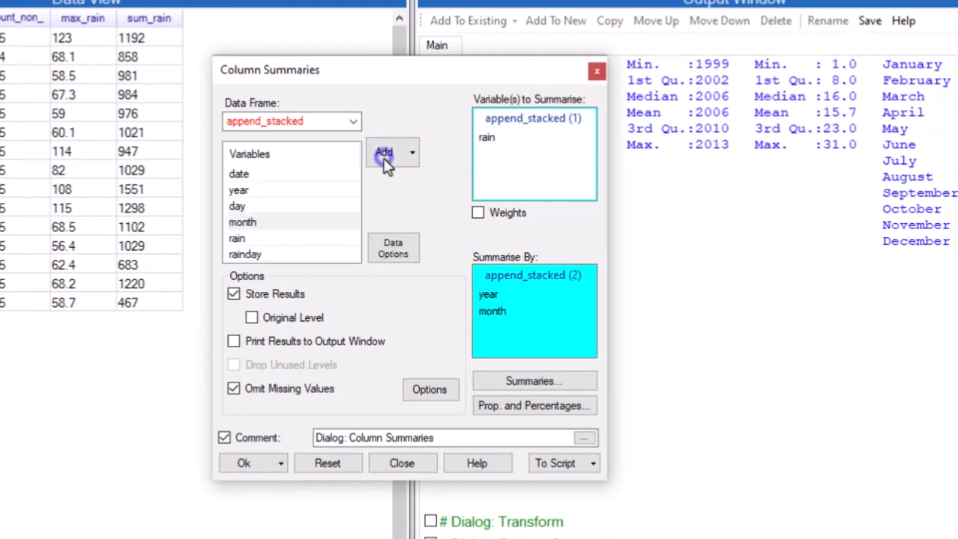
pyautogui.click(280, 463)
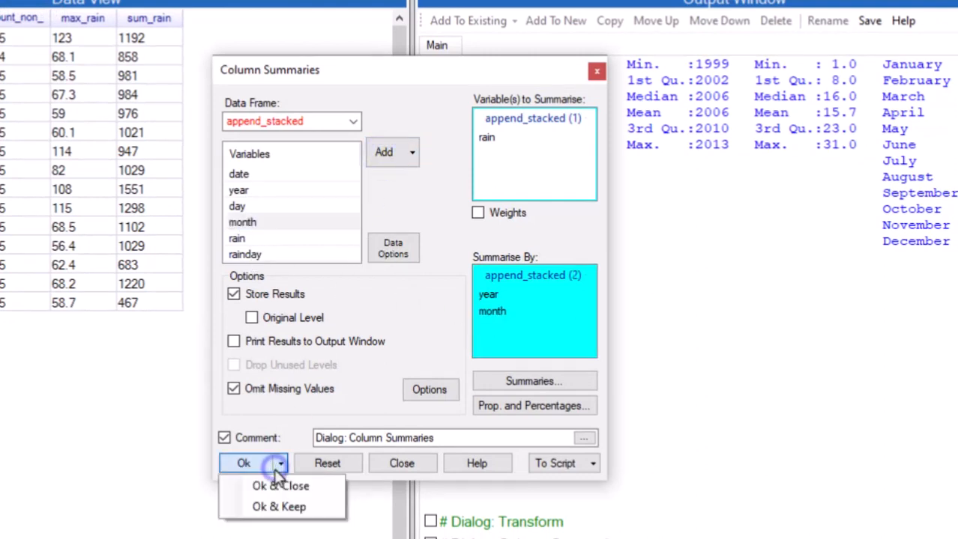
pyautogui.click(278, 508)
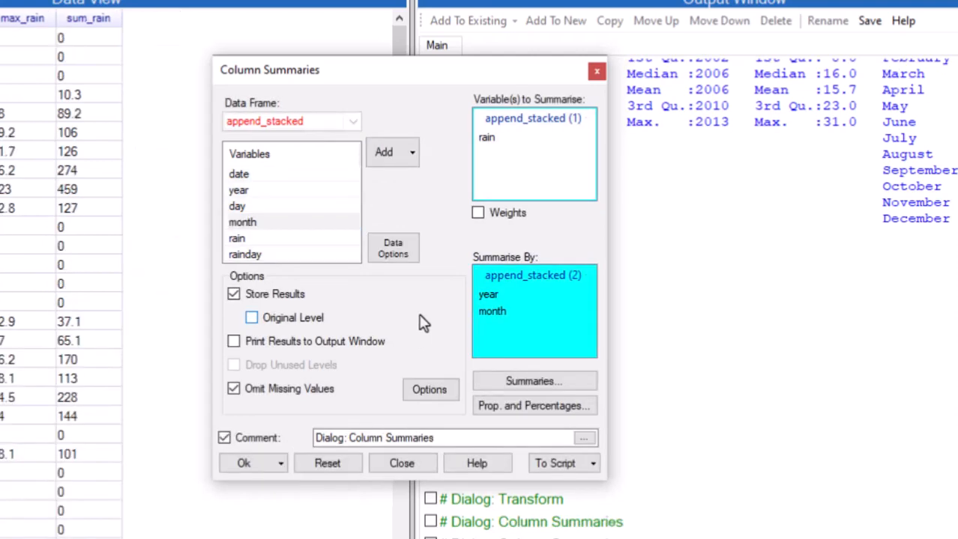
# Add rainday to the variables to summarise, exclude N Non Missing and Maximum, and run Column Summaries by year and month
pyautogui.click(510, 171)
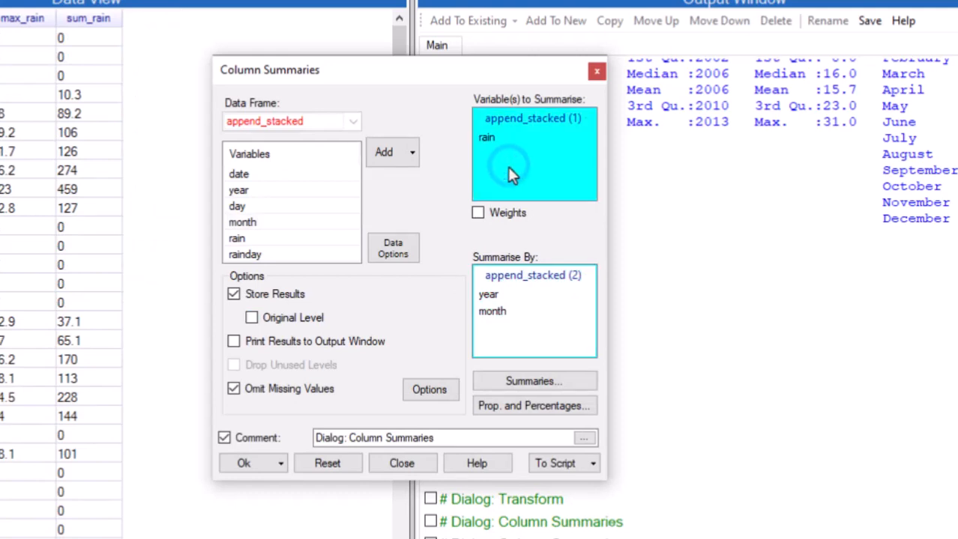
pyautogui.click(248, 255)
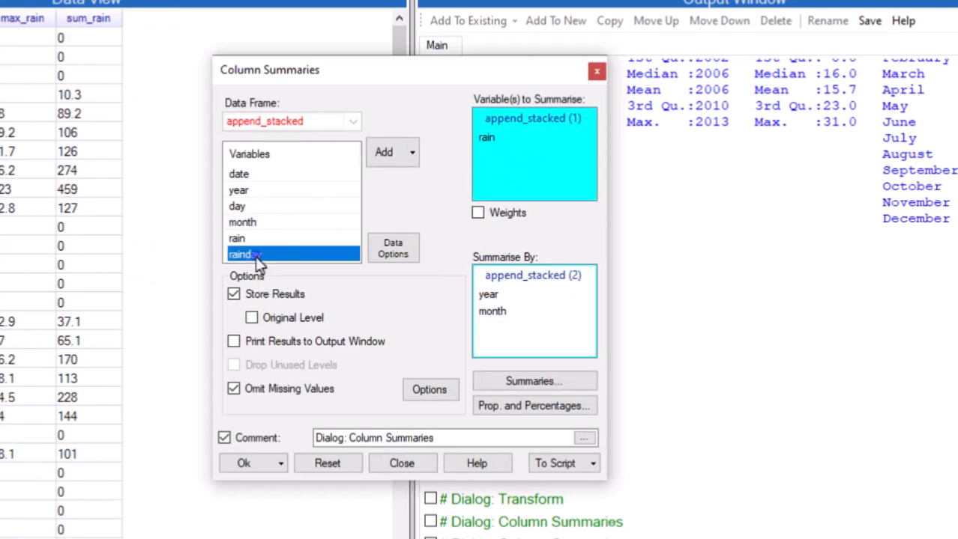
pyautogui.click(382, 166)
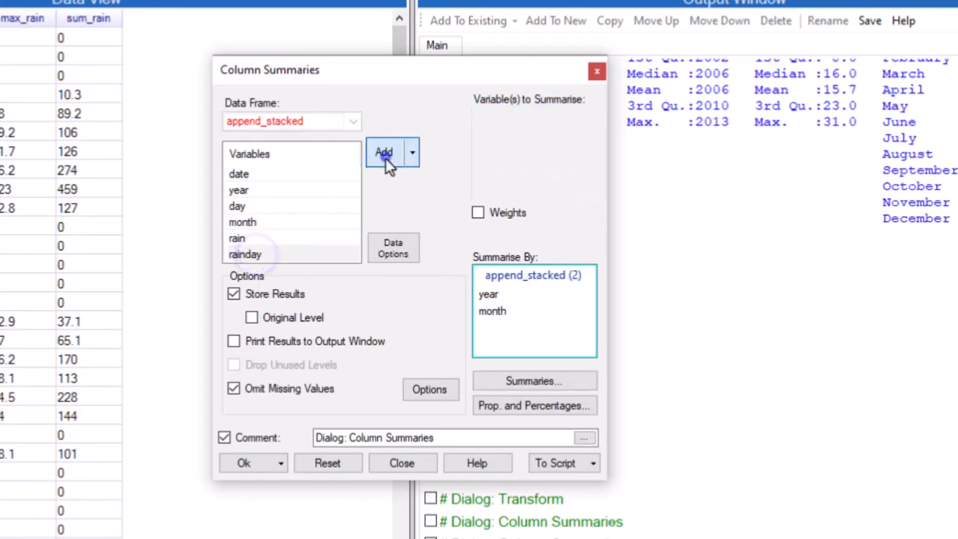
pyautogui.click(512, 384)
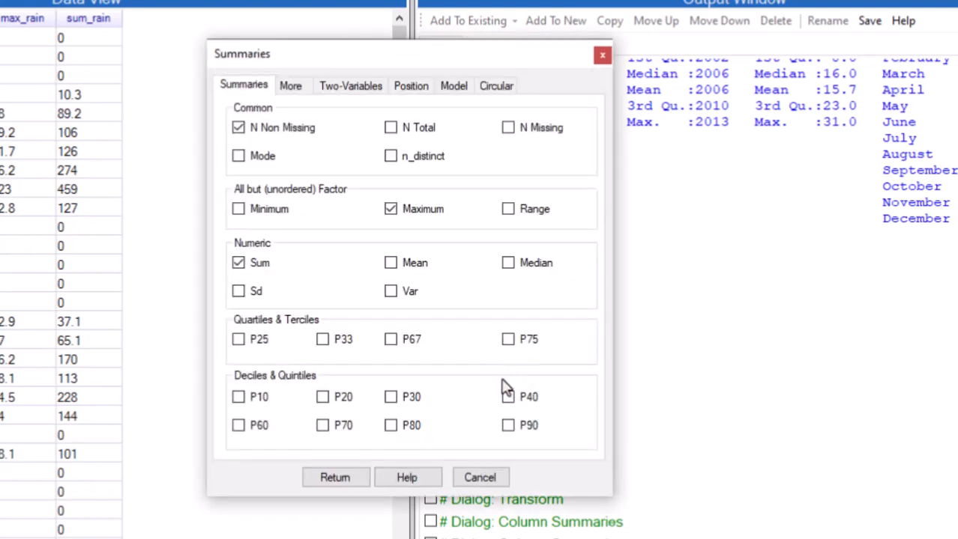
pyautogui.click(237, 129)
pyautogui.click(390, 211)
pyautogui.click(329, 480)
pyautogui.click(241, 465)
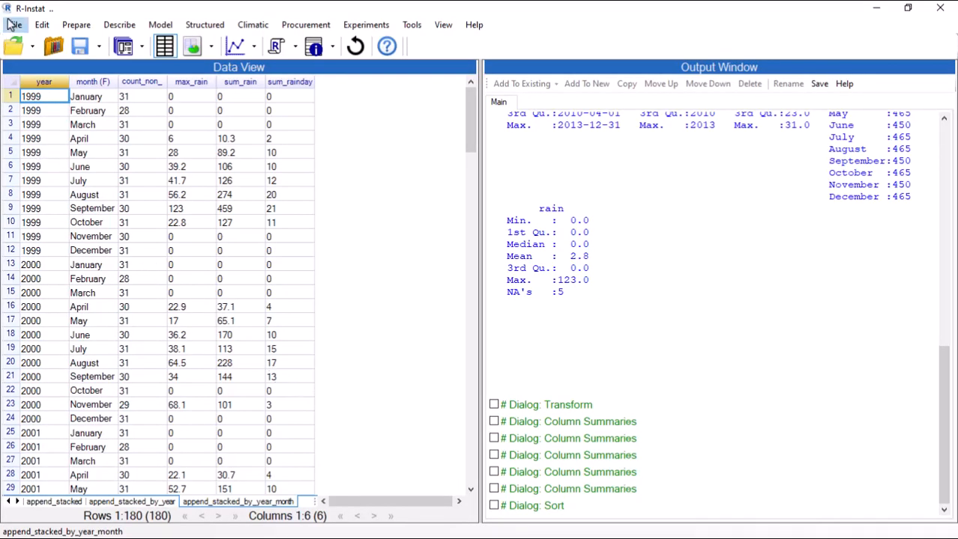
# Save the data book under a new name as an RDS data file in the Documents folder
pyautogui.click(14, 24)
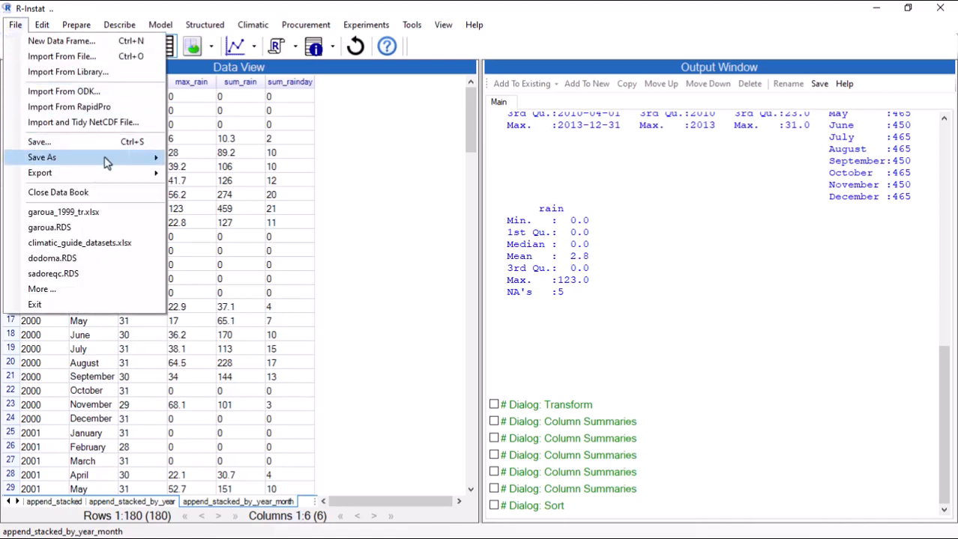
pyautogui.moveTo(107, 159)
pyautogui.click(179, 160)
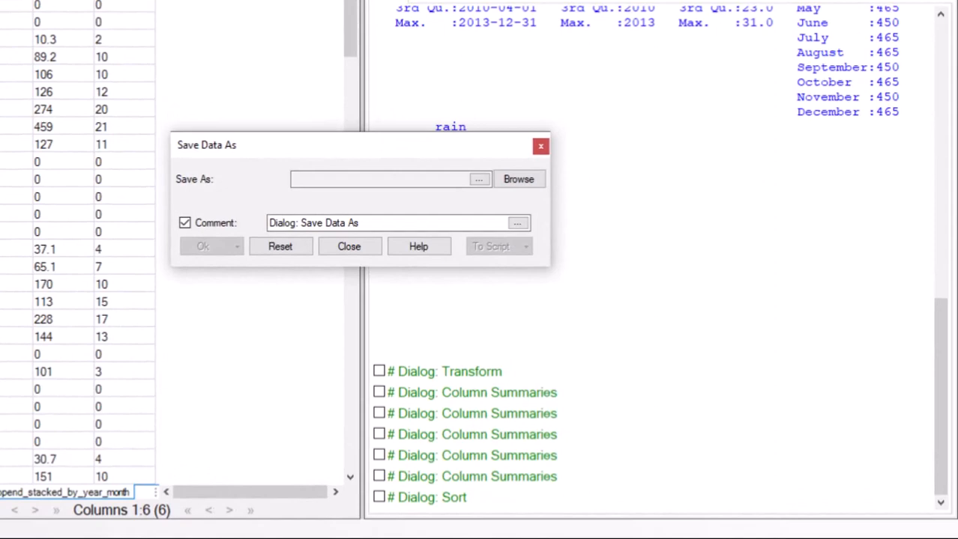
pyautogui.click(508, 188)
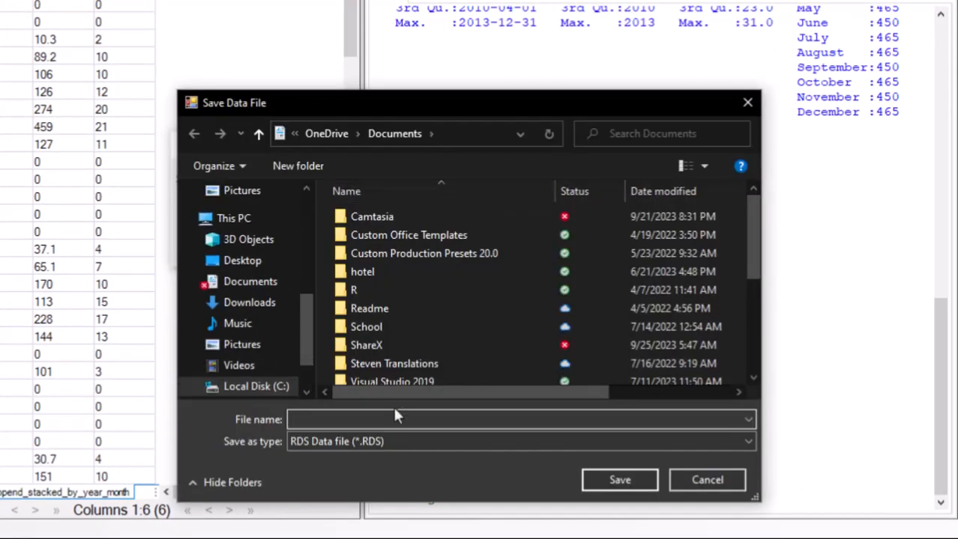
pyautogui.click(620, 482)
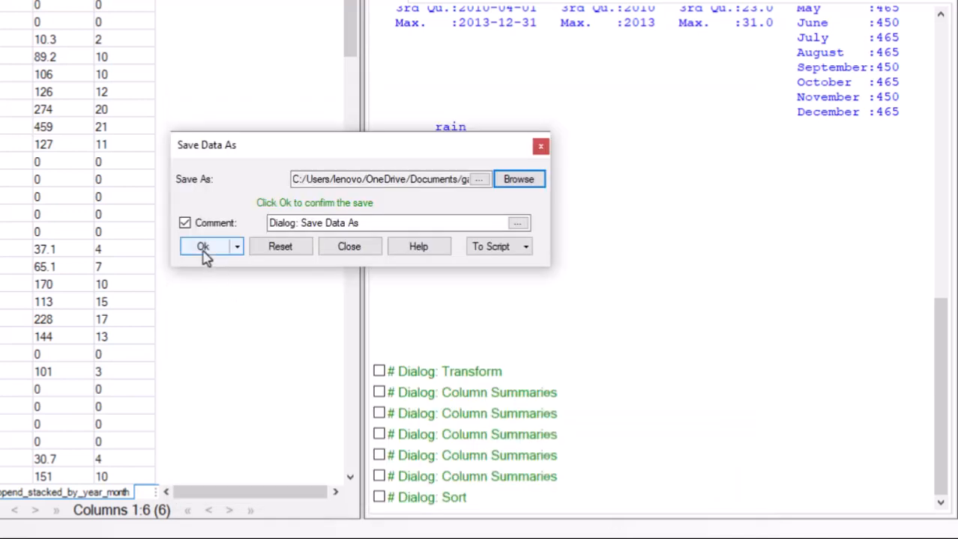
pyautogui.click(202, 248)
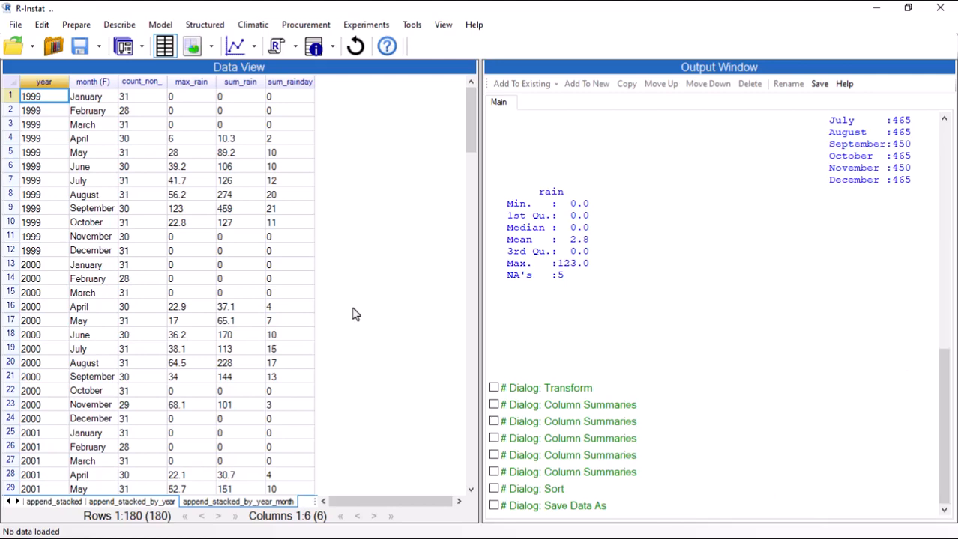
# Set up a dataset export of append_stacked, append_stacked_by_year and append_stacked_by_year_month, saved as a single Excel file
pyautogui.click(16, 25)
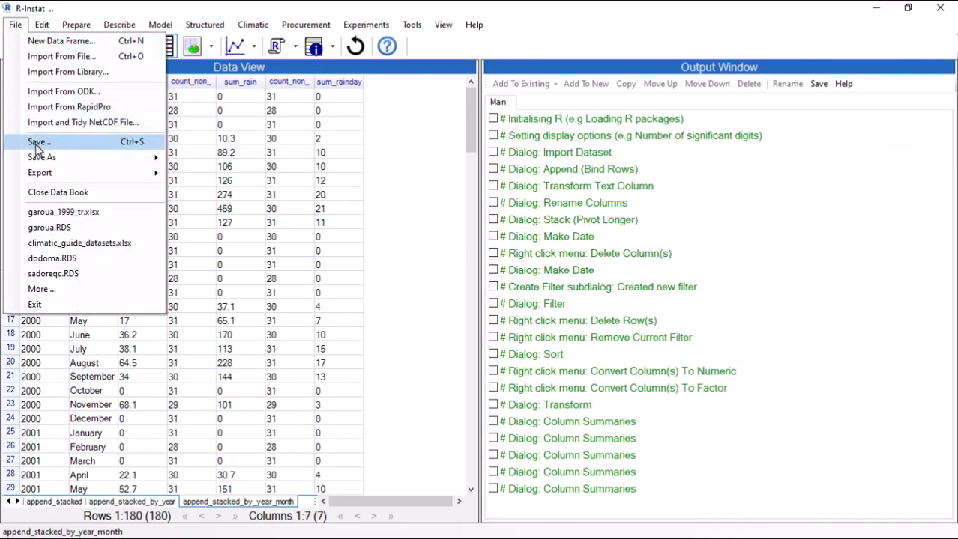
pyautogui.moveTo(150, 173)
pyautogui.click(193, 176)
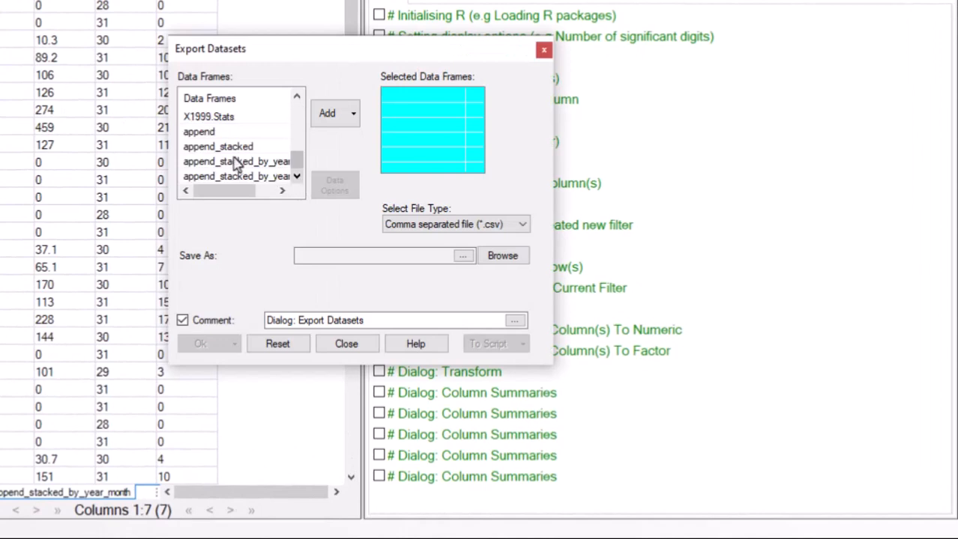
pyautogui.click(323, 199)
pyautogui.click(323, 128)
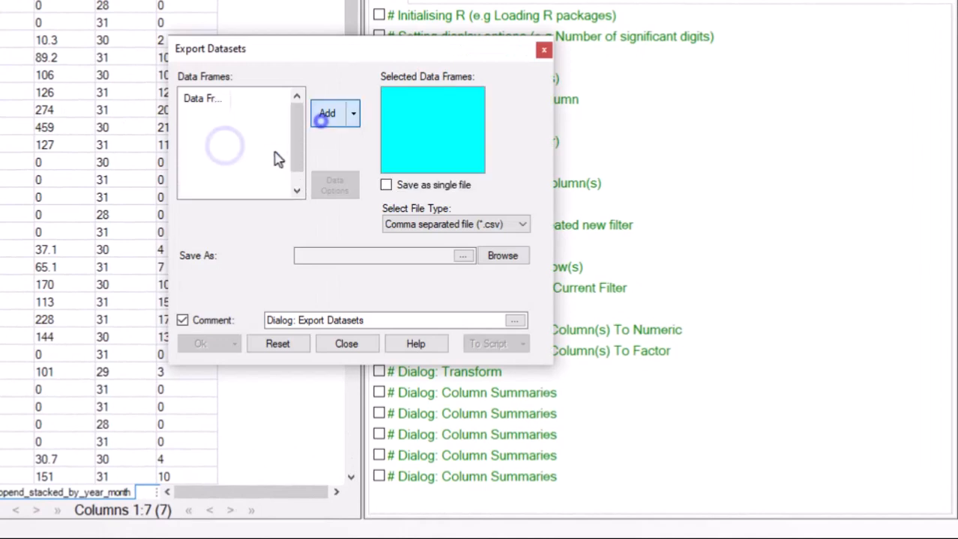
pyautogui.click(257, 161)
pyautogui.click(325, 126)
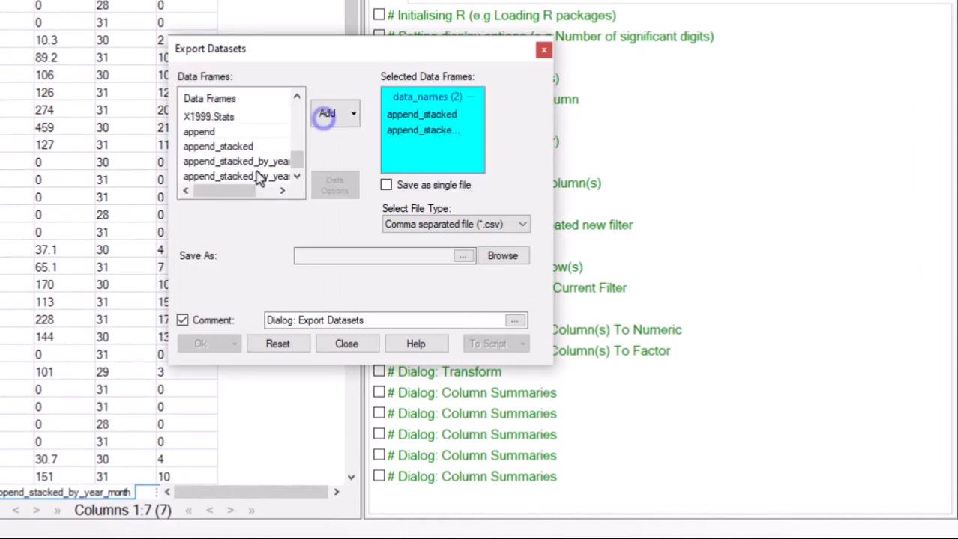
pyautogui.click(253, 177)
pyautogui.click(325, 125)
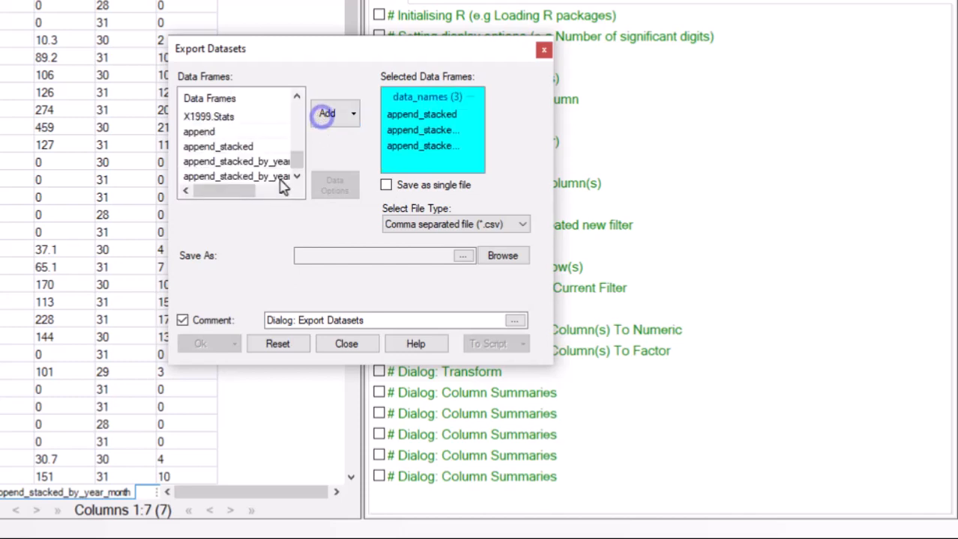
pyautogui.click(297, 163)
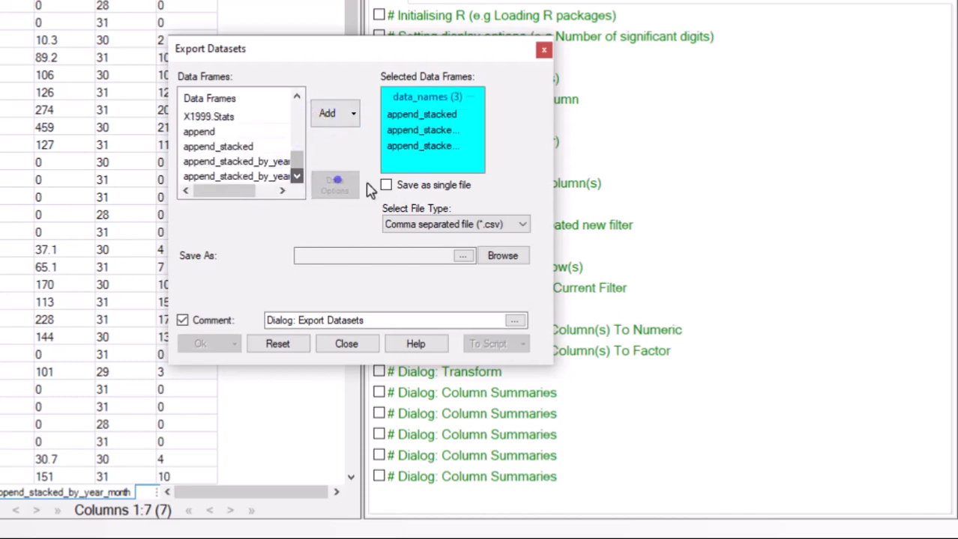
pyautogui.click(385, 185)
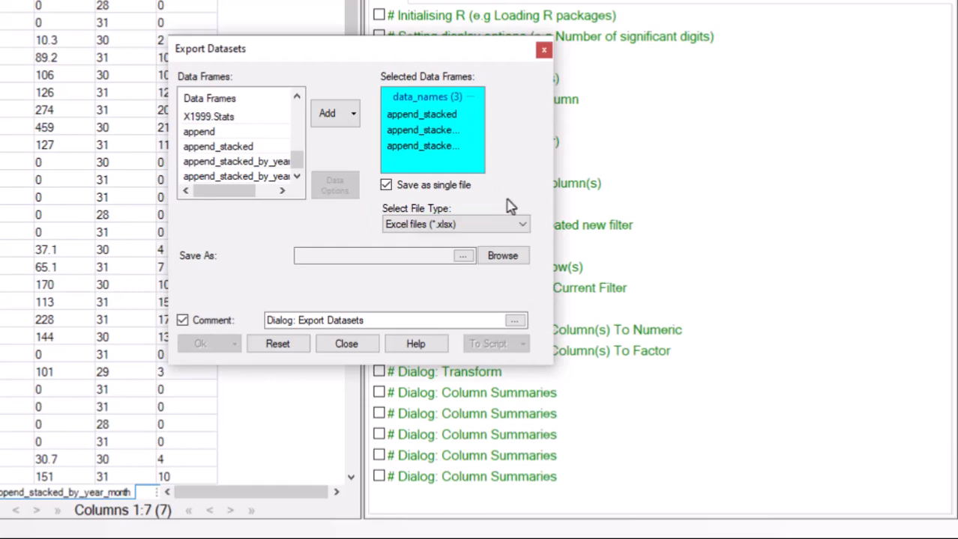
# Name the Excel export file garroua in the Documents folder and export the selected data frames
pyautogui.click(500, 260)
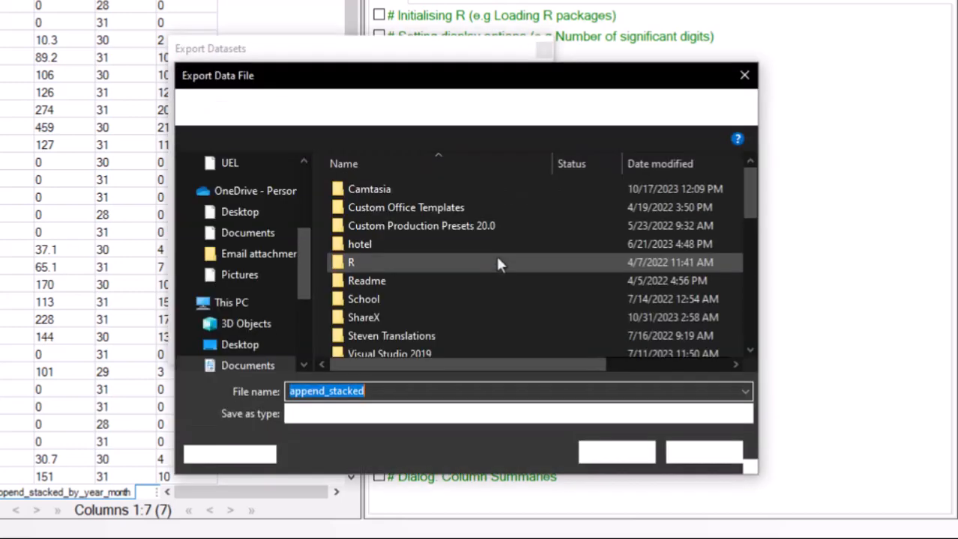
pyautogui.write('ga')
pyautogui.click(365, 390)
pyautogui.write('roua')
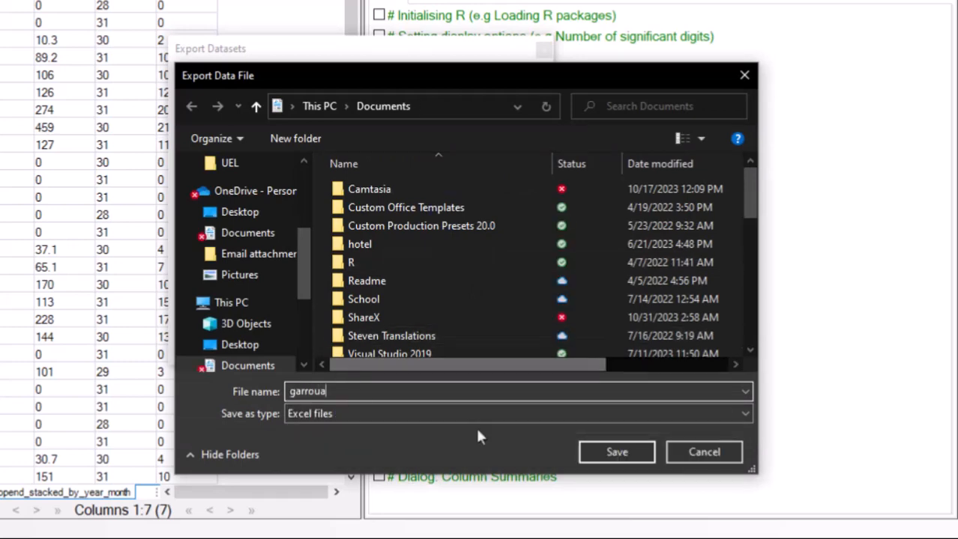
pyautogui.press('Return')
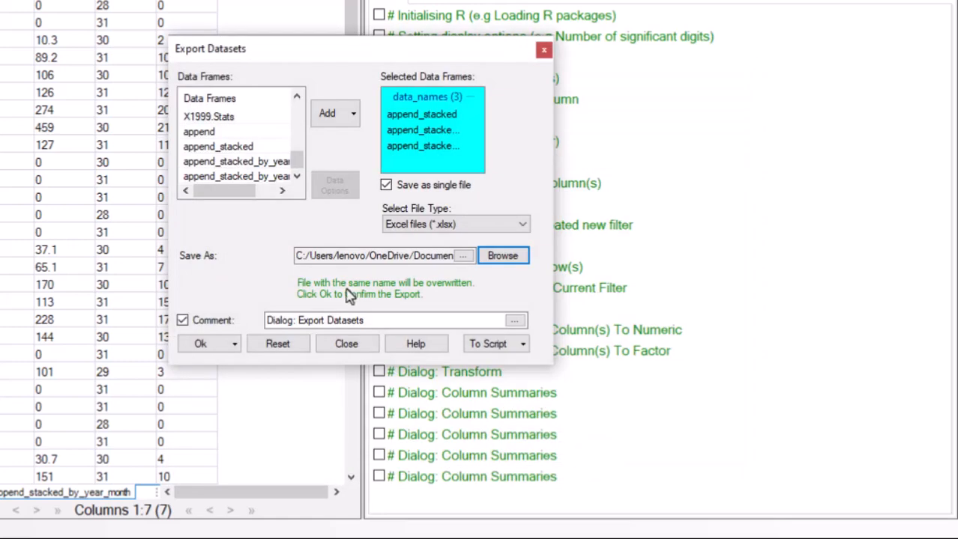
pyautogui.click(201, 345)
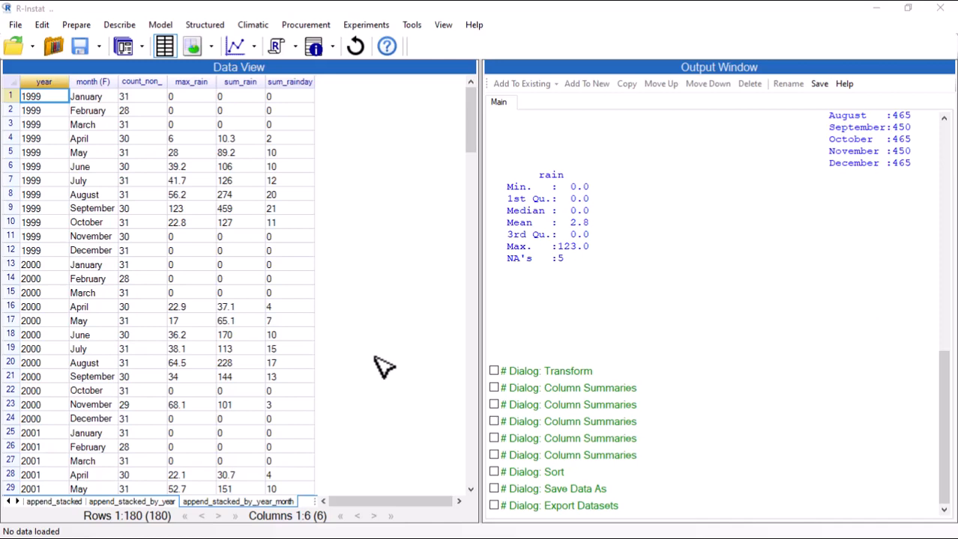
# Rename the append_stacked data frame to garoua with the label garoua, keeping the rename dialog open
pyautogui.rightClick(58, 502)
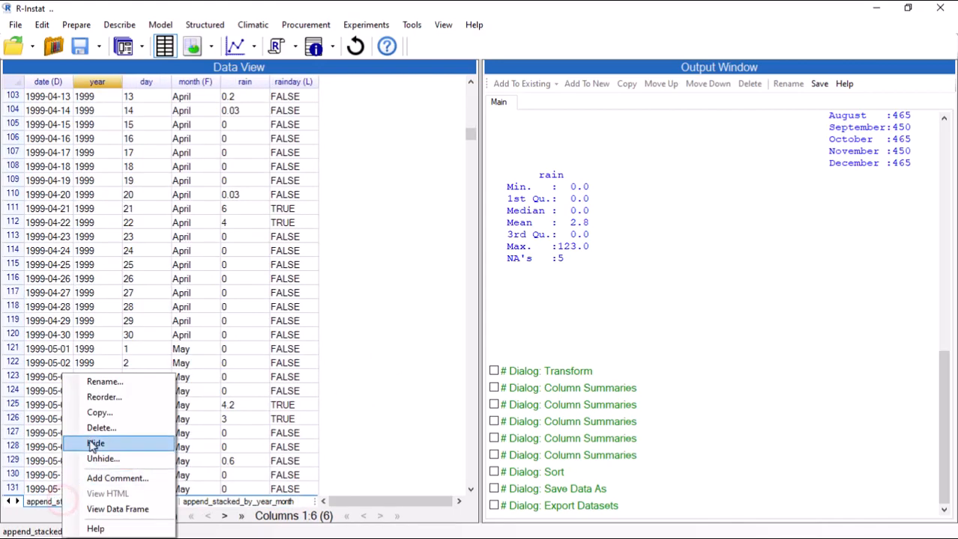
pyautogui.click(111, 382)
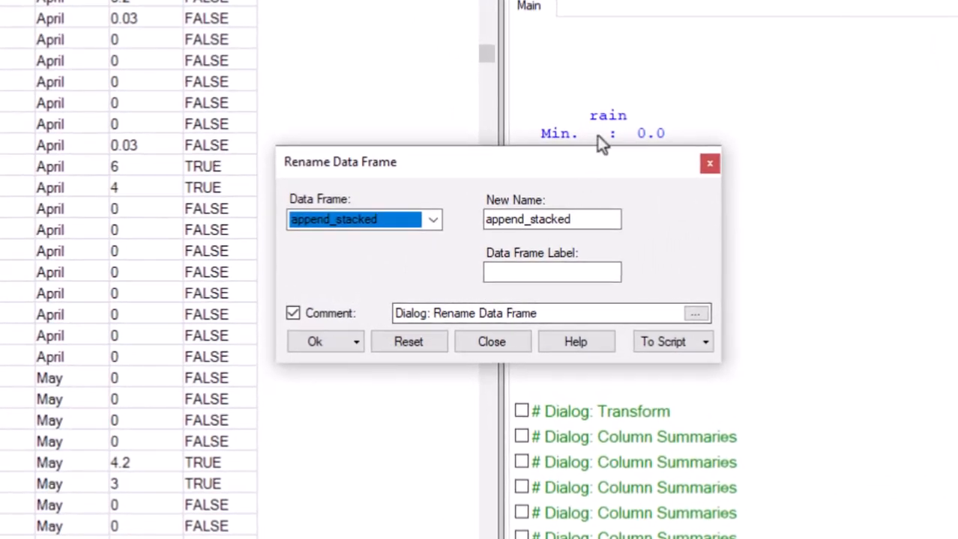
pyautogui.click(580, 218)
pyautogui.moveTo(582, 218); pyautogui.dragTo(483, 216)
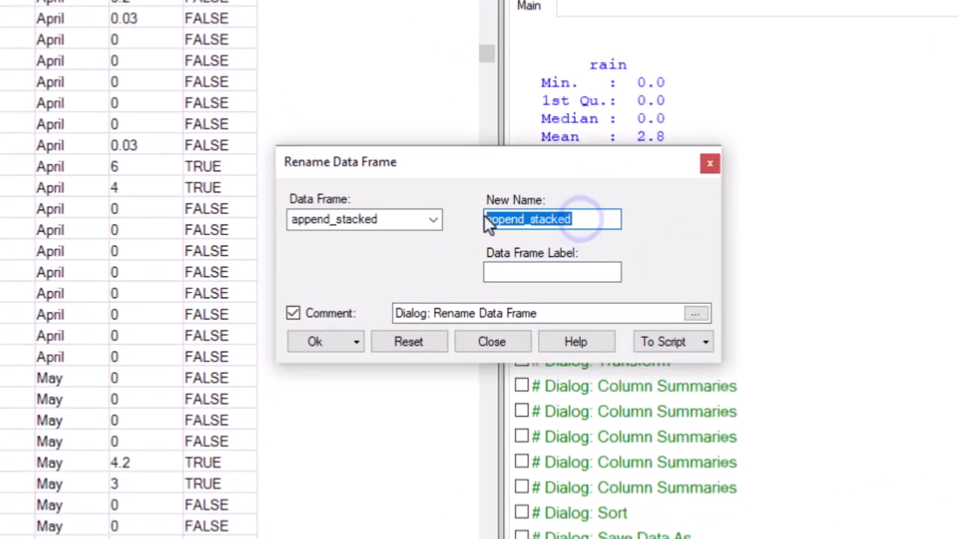
pyautogui.write('maroua')
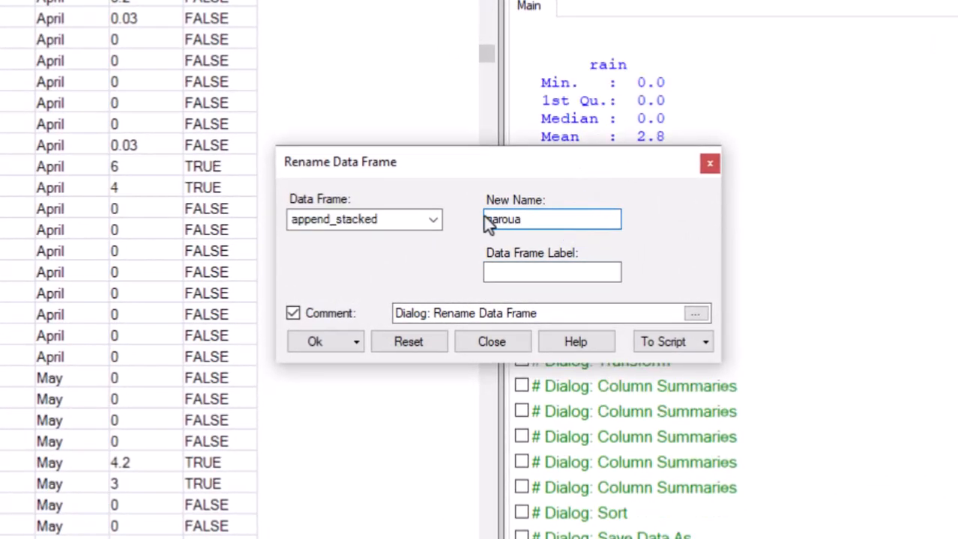
pyautogui.click(350, 344)
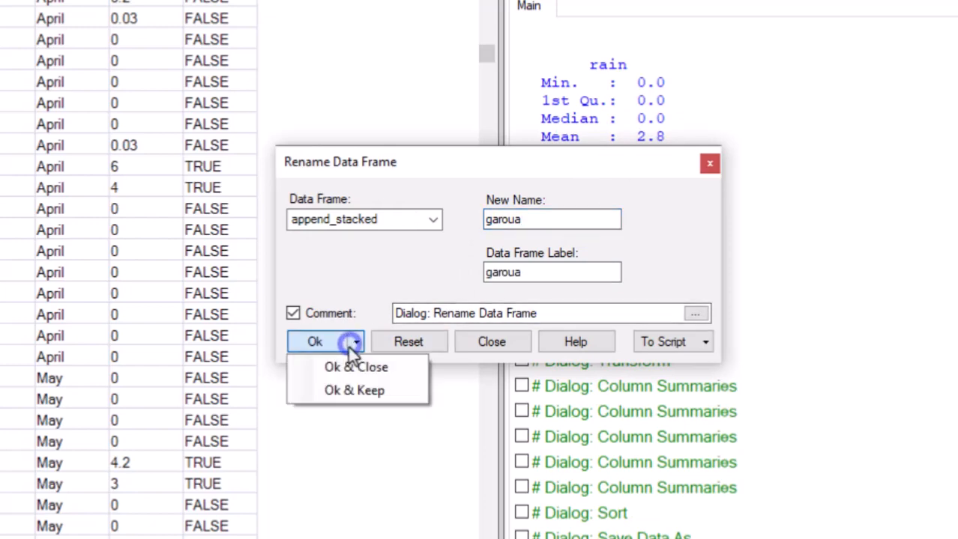
pyautogui.click(339, 389)
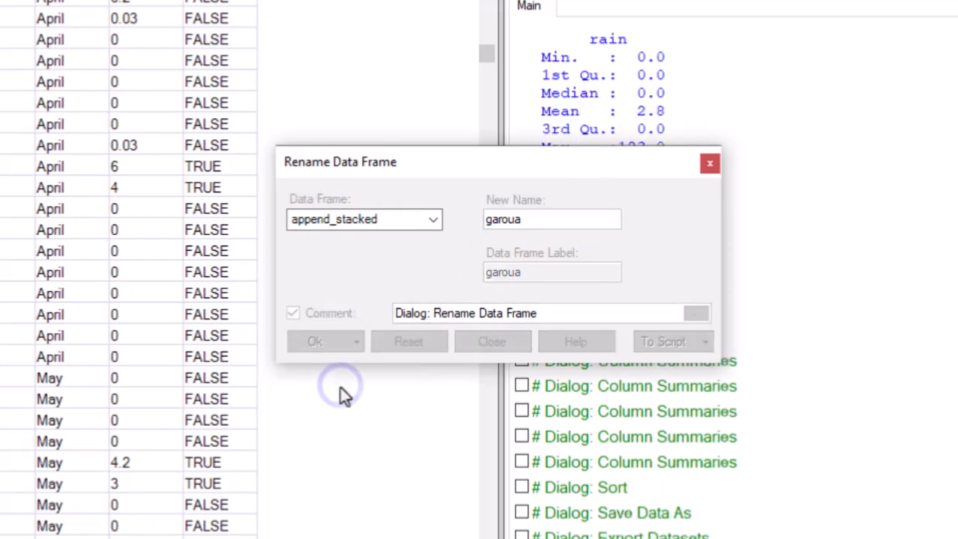
# Rename the append_stacked_by_year data frame to garoua_by_year, keeping the rename dialog open
pyautogui.click(433, 219)
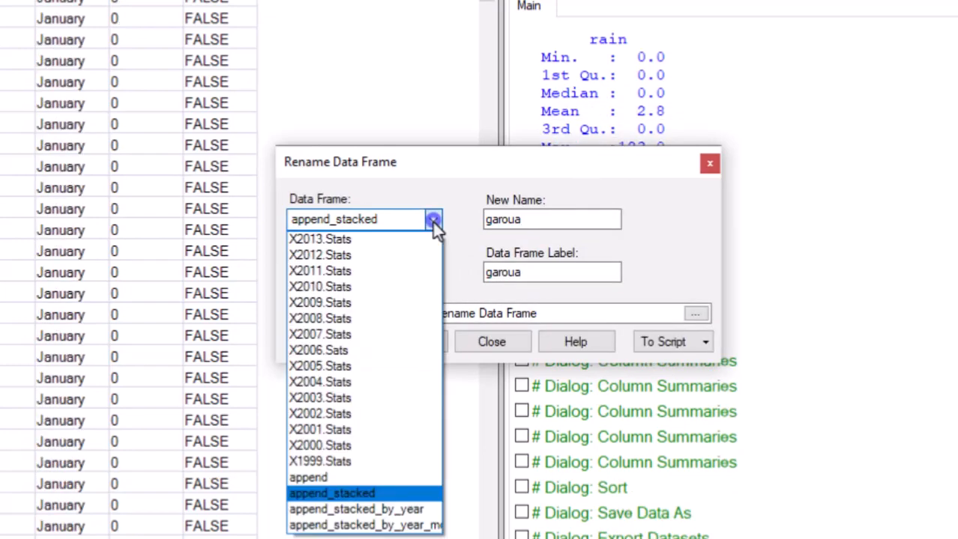
pyautogui.click(399, 509)
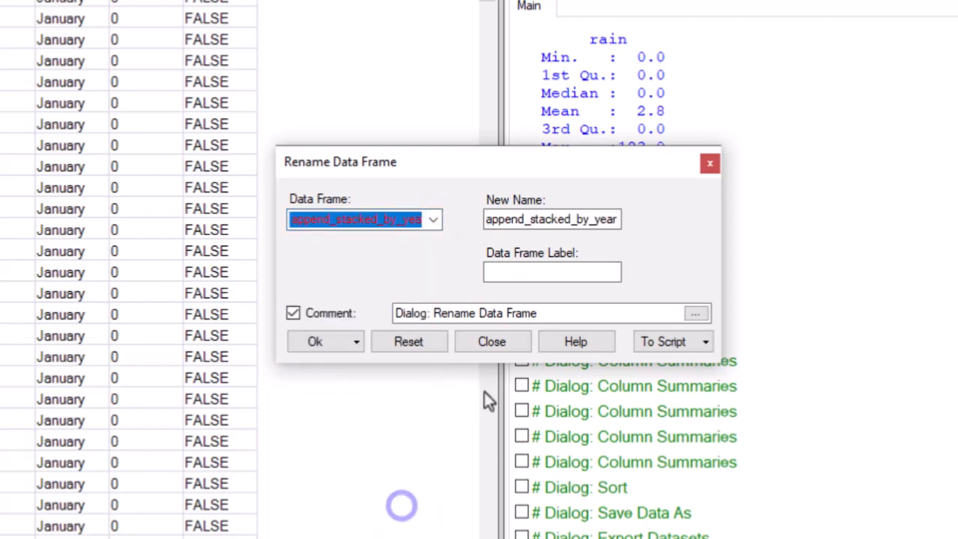
pyautogui.doubleClick(603, 219)
pyautogui.write('garoua_')
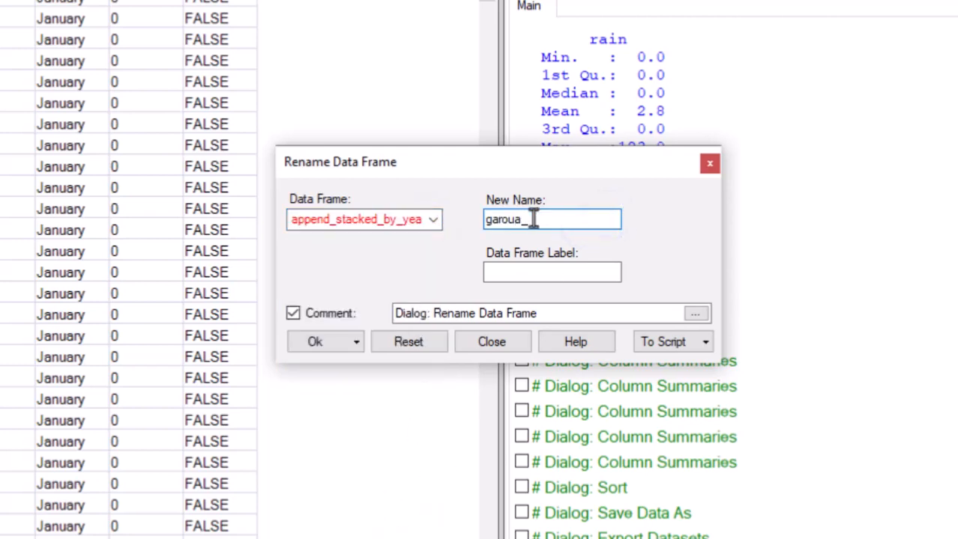
pyautogui.write('by_year')
pyautogui.click(356, 346)
pyautogui.click(348, 389)
# Rename the append_stacked_by_year_month data frame to garoua_by_month and close the rename dialog
pyautogui.click(430, 221)
pyautogui.click(351, 525)
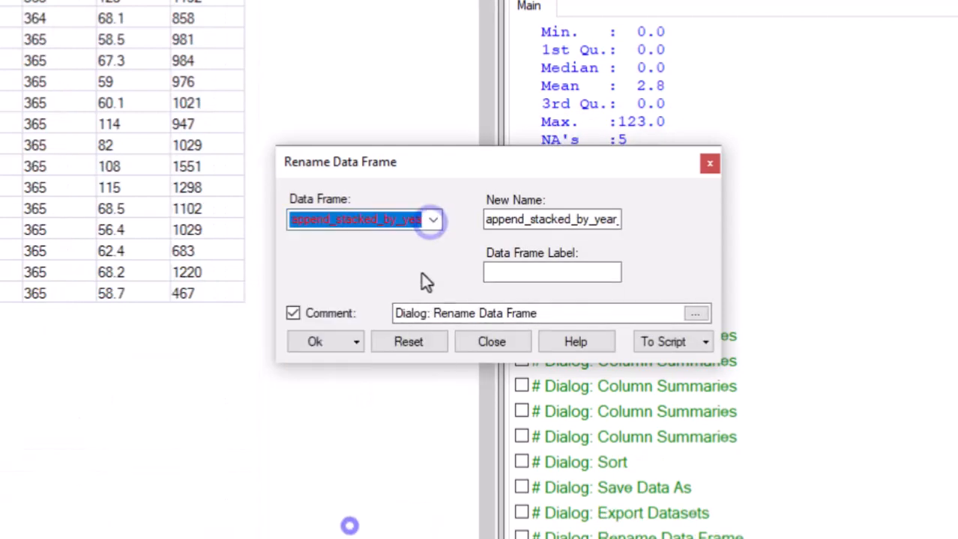
pyautogui.click(599, 219)
pyautogui.doubleClick(599, 219)
pyautogui.write('g')
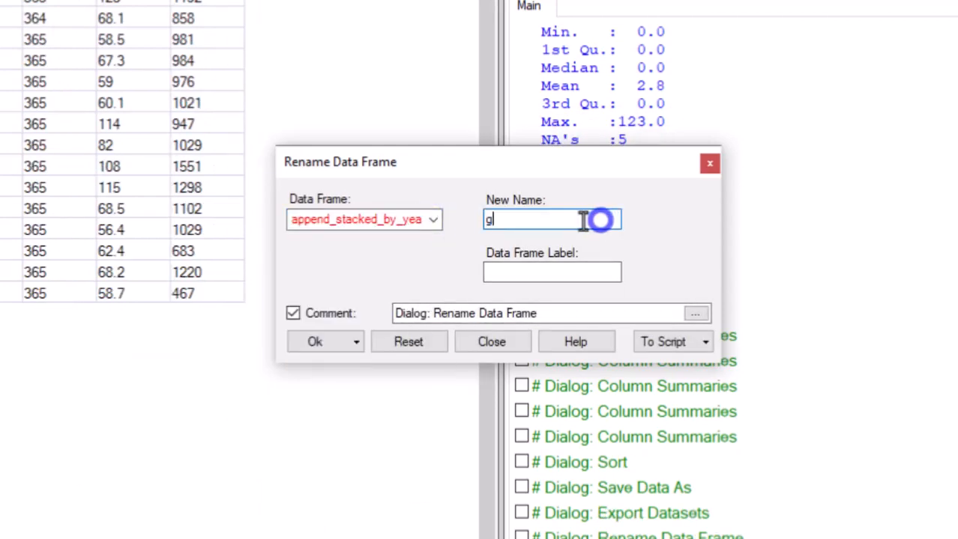
pyautogui.write('aroua_by_month')
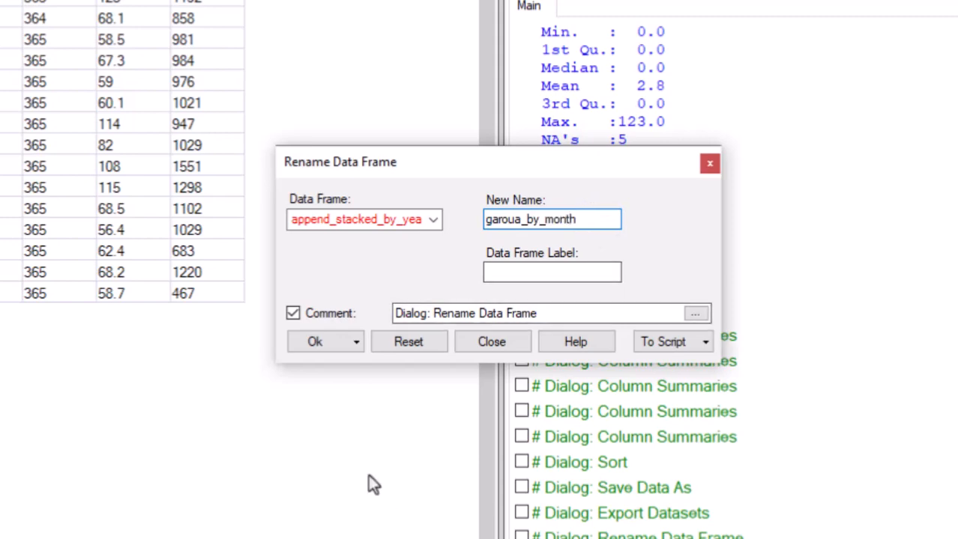
pyautogui.click(315, 343)
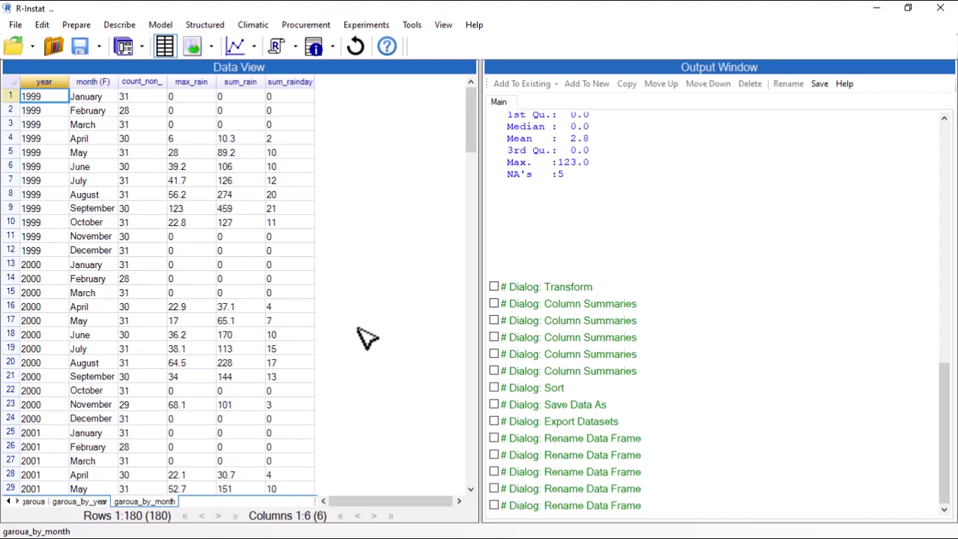
pyautogui.click(76, 26)
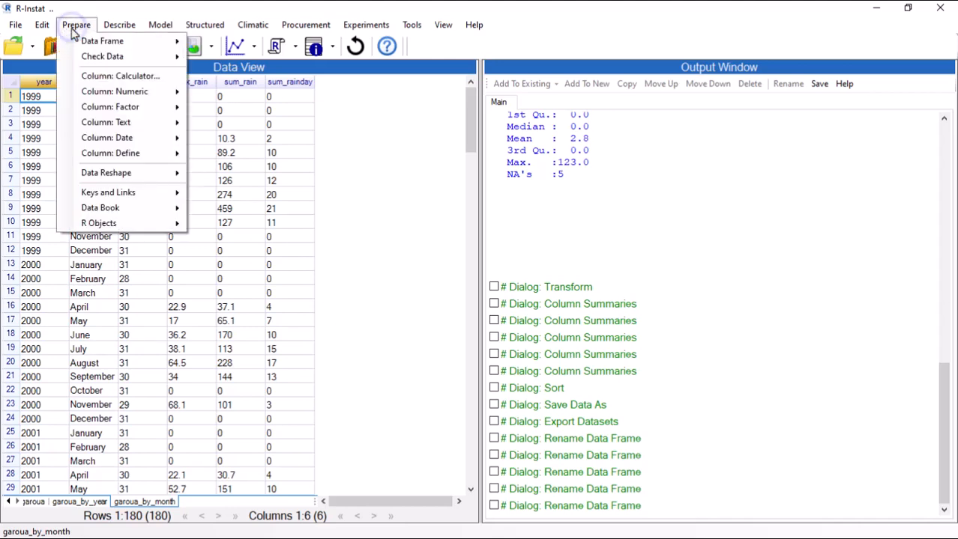
pyautogui.moveTo(127, 211)
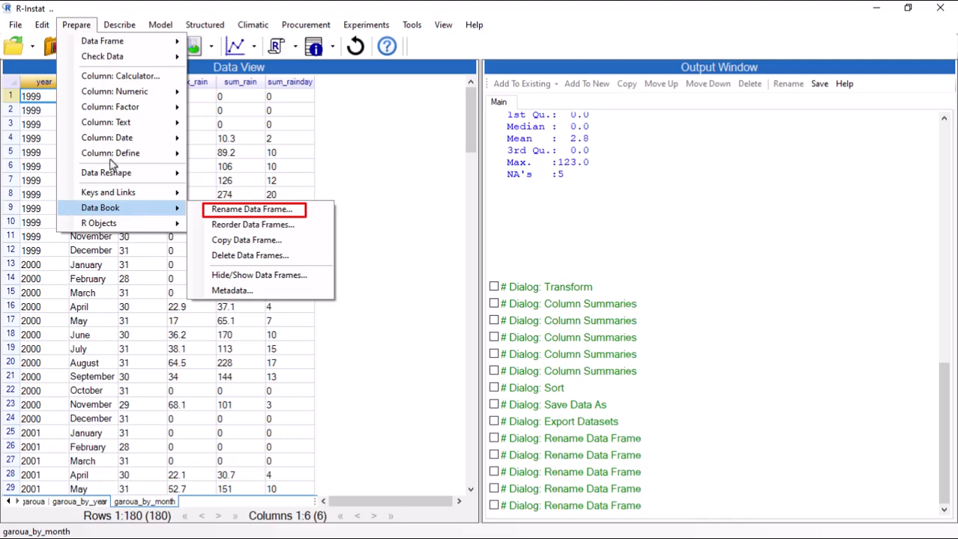
pyautogui.click(33, 96)
# Save the data book with the renamed data frames to its existing file
pyautogui.click(79, 51)
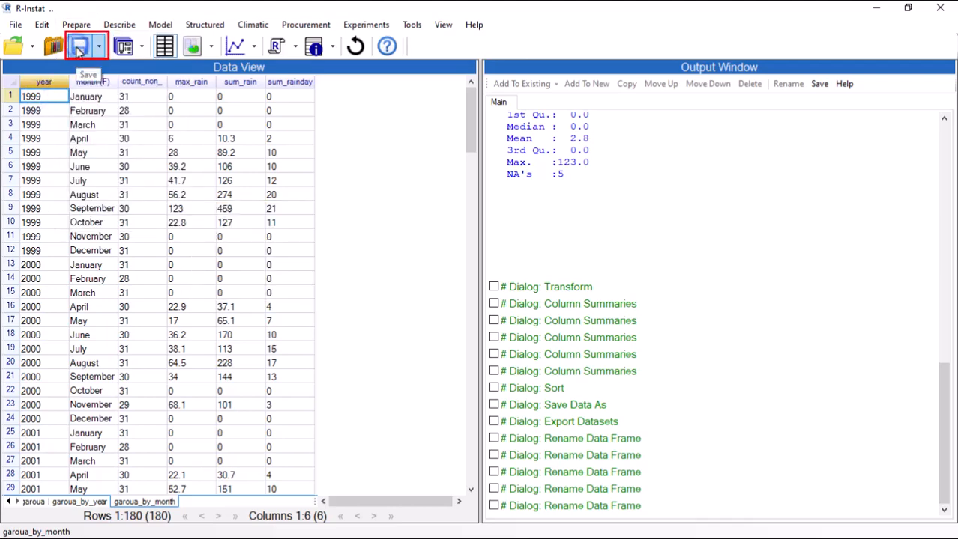
pyautogui.click(79, 50)
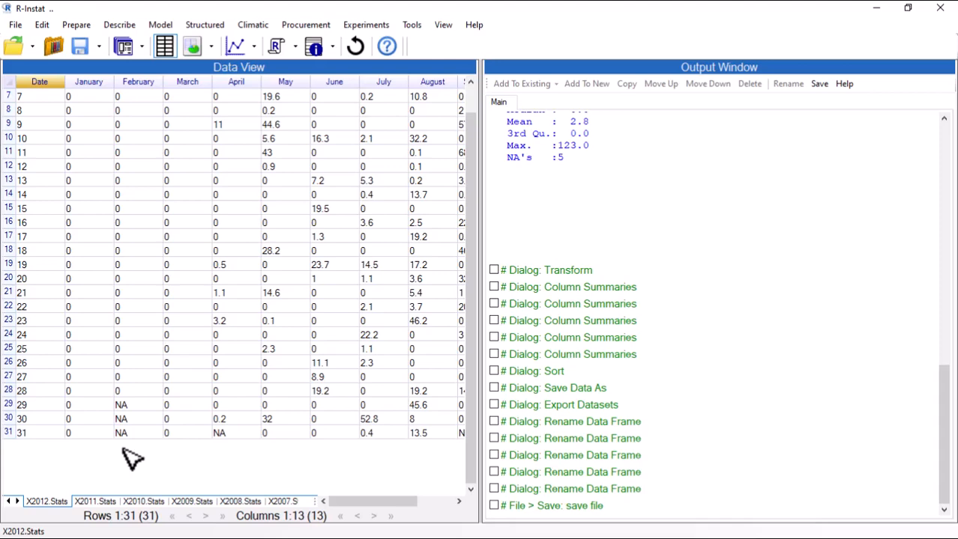
# Add the cell comment "Missing value on February 29th in each leap year." to sum_rainday in row 2 of garoua_by_year
pyautogui.click(16, 501)
pyautogui.click(17, 502)
pyautogui.click(235, 502)
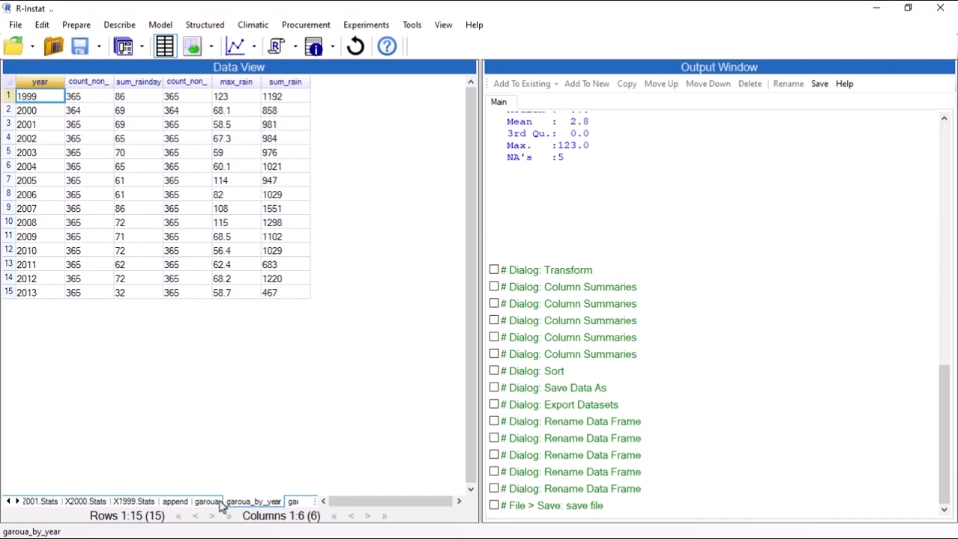
pyautogui.rightClick(125, 112)
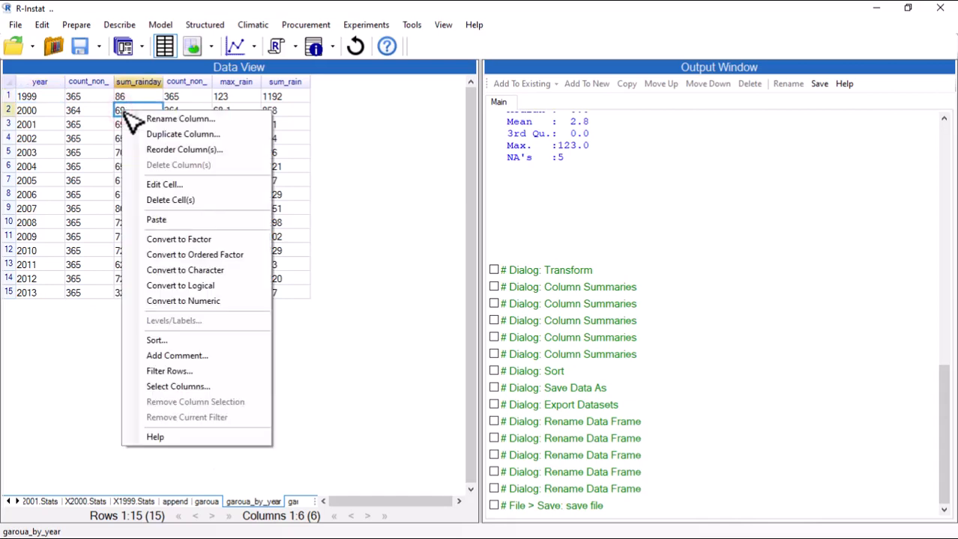
pyautogui.click(194, 356)
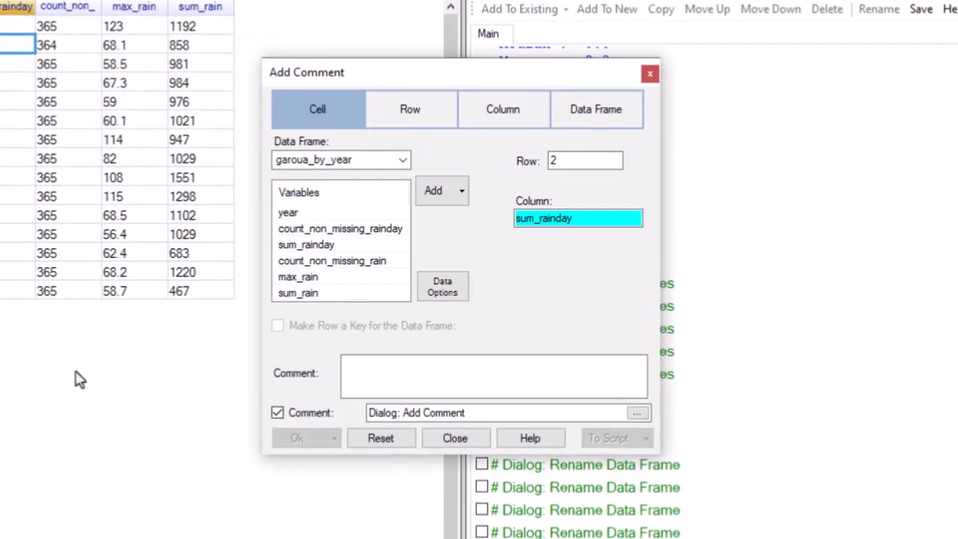
pyautogui.click(419, 363)
pyautogui.write('Missing value on Febr')
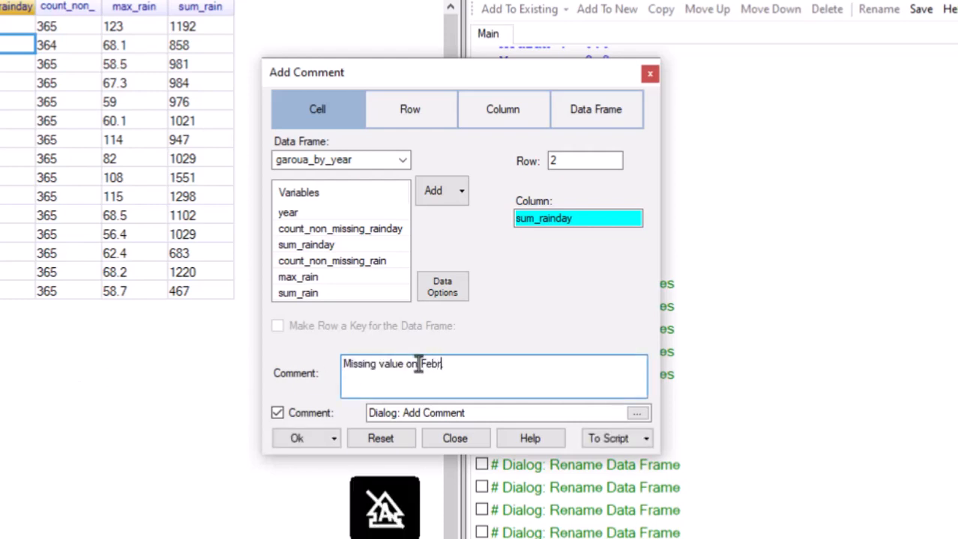
pyautogui.write('uary 29th in each lea')
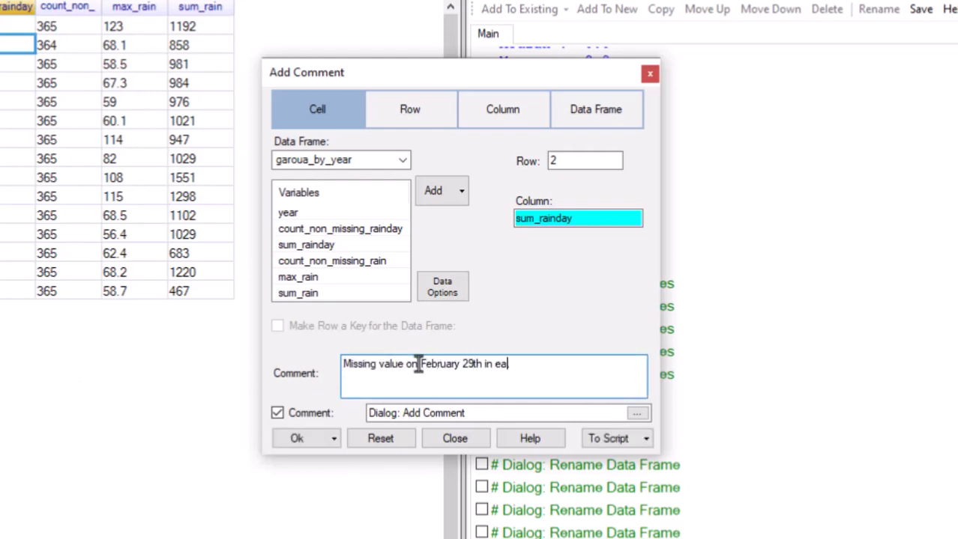
pyautogui.write('p year.')
pyautogui.click(292, 440)
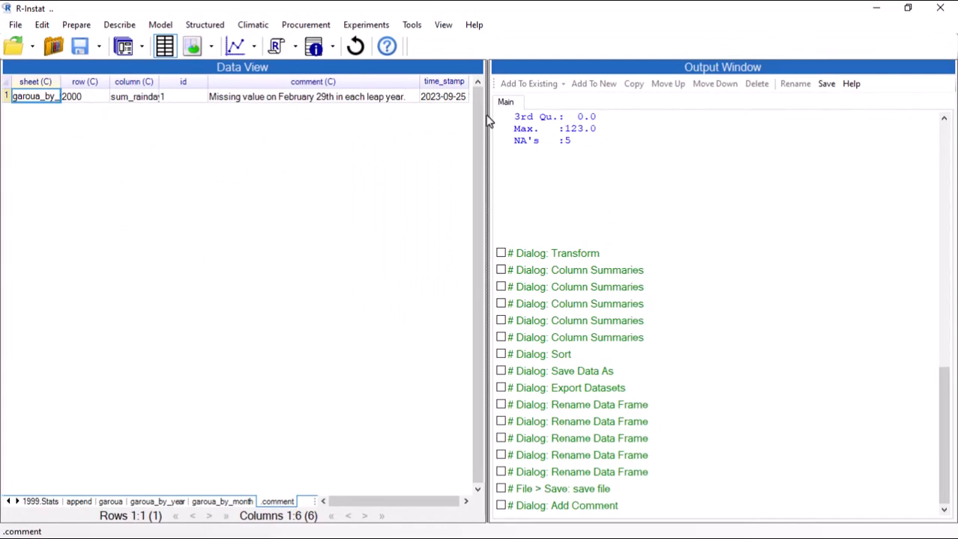
# Comment the sum_rainday cell in row 8 of garoua_by_year with "31st September was wrongly identified as having rainfall yet September only has 30 days"
pyautogui.click(161, 501)
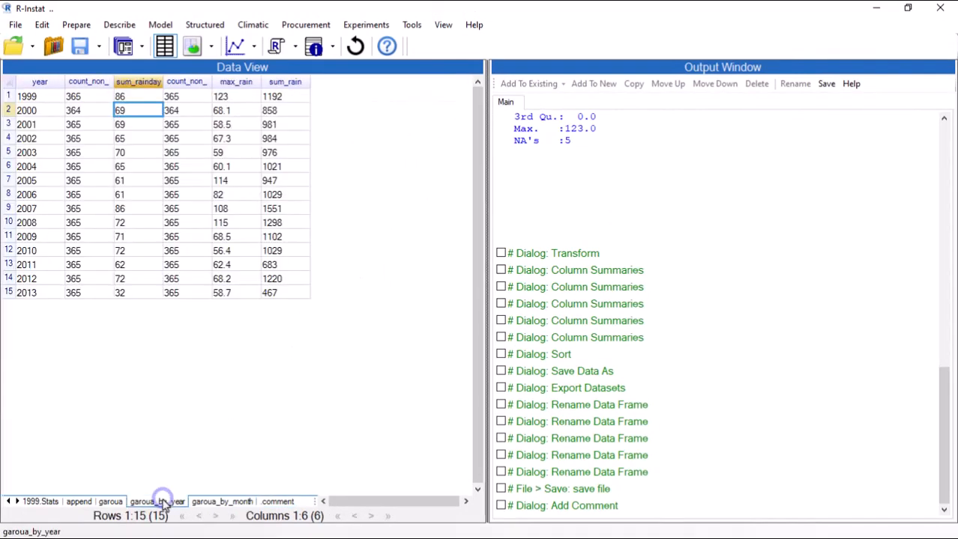
pyautogui.rightClick(123, 196)
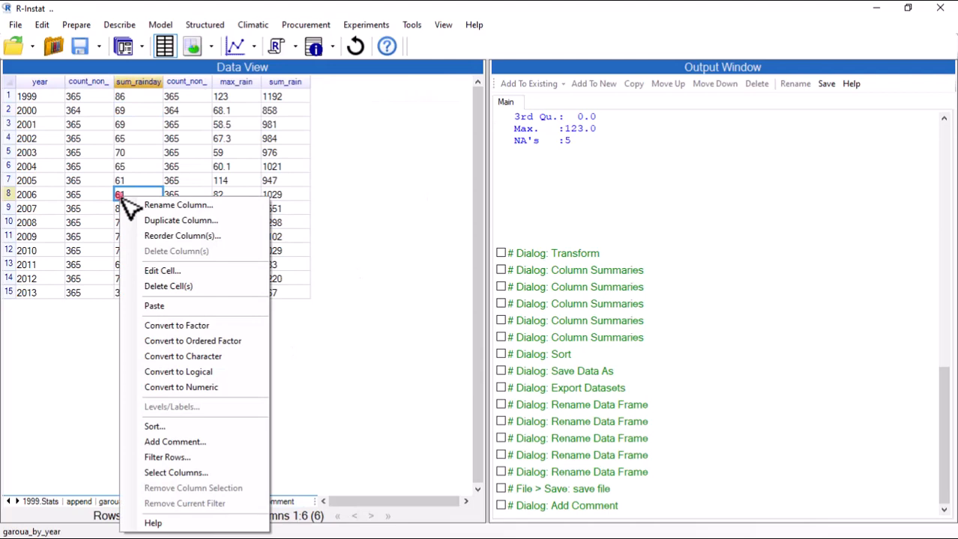
pyautogui.click(193, 446)
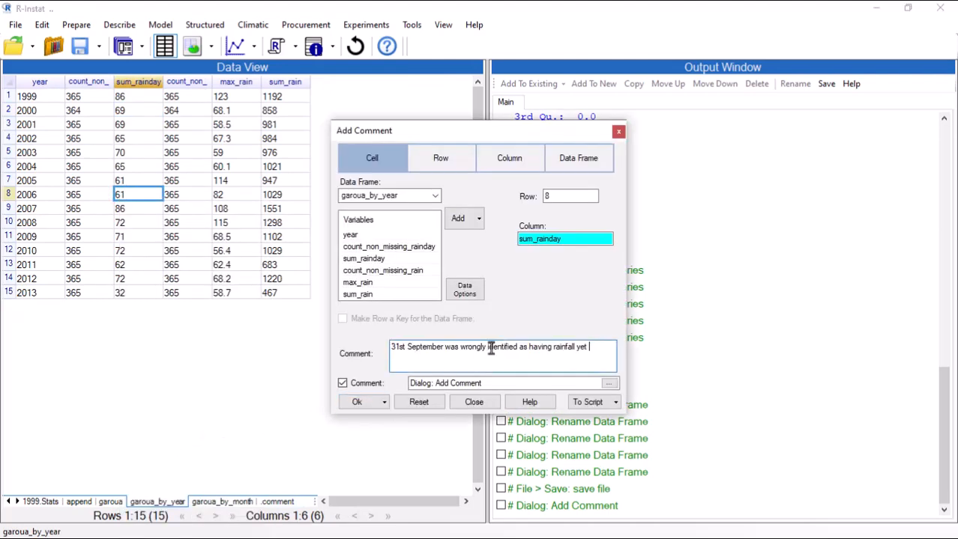
pyautogui.write('Se')
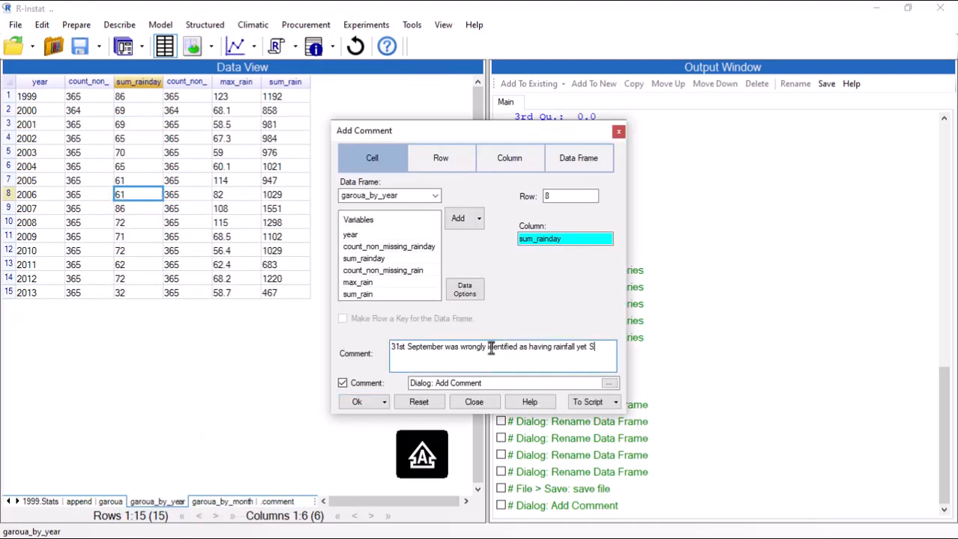
pyautogui.write('ptember only has 30 days')
pyautogui.click(354, 404)
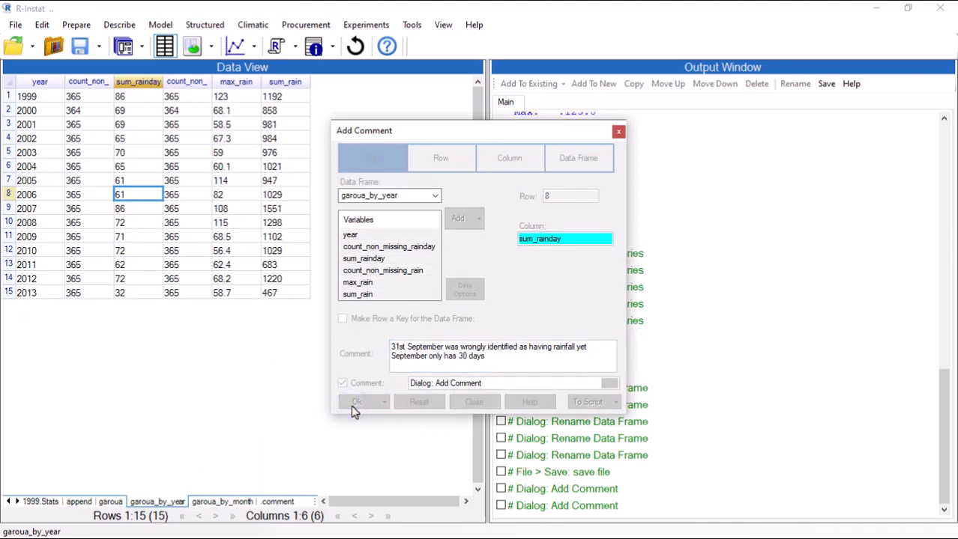